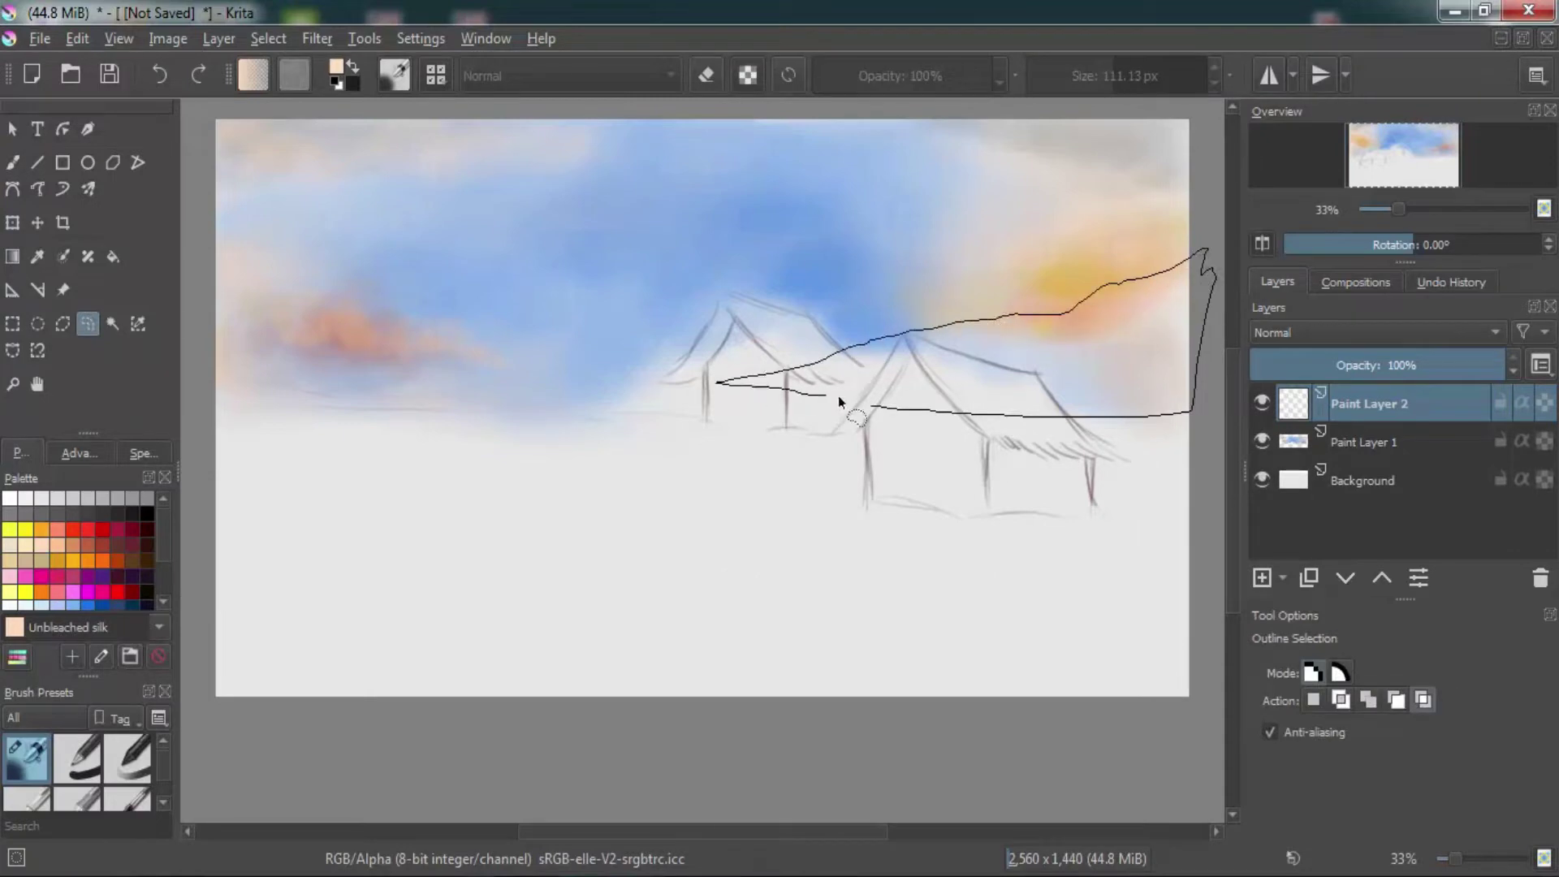
# Step: Outline the right hill freehand and paint it Bole brown rising toward the horizon
pyautogui.moveTo(840, 401); pyautogui.dragTo(717, 383)
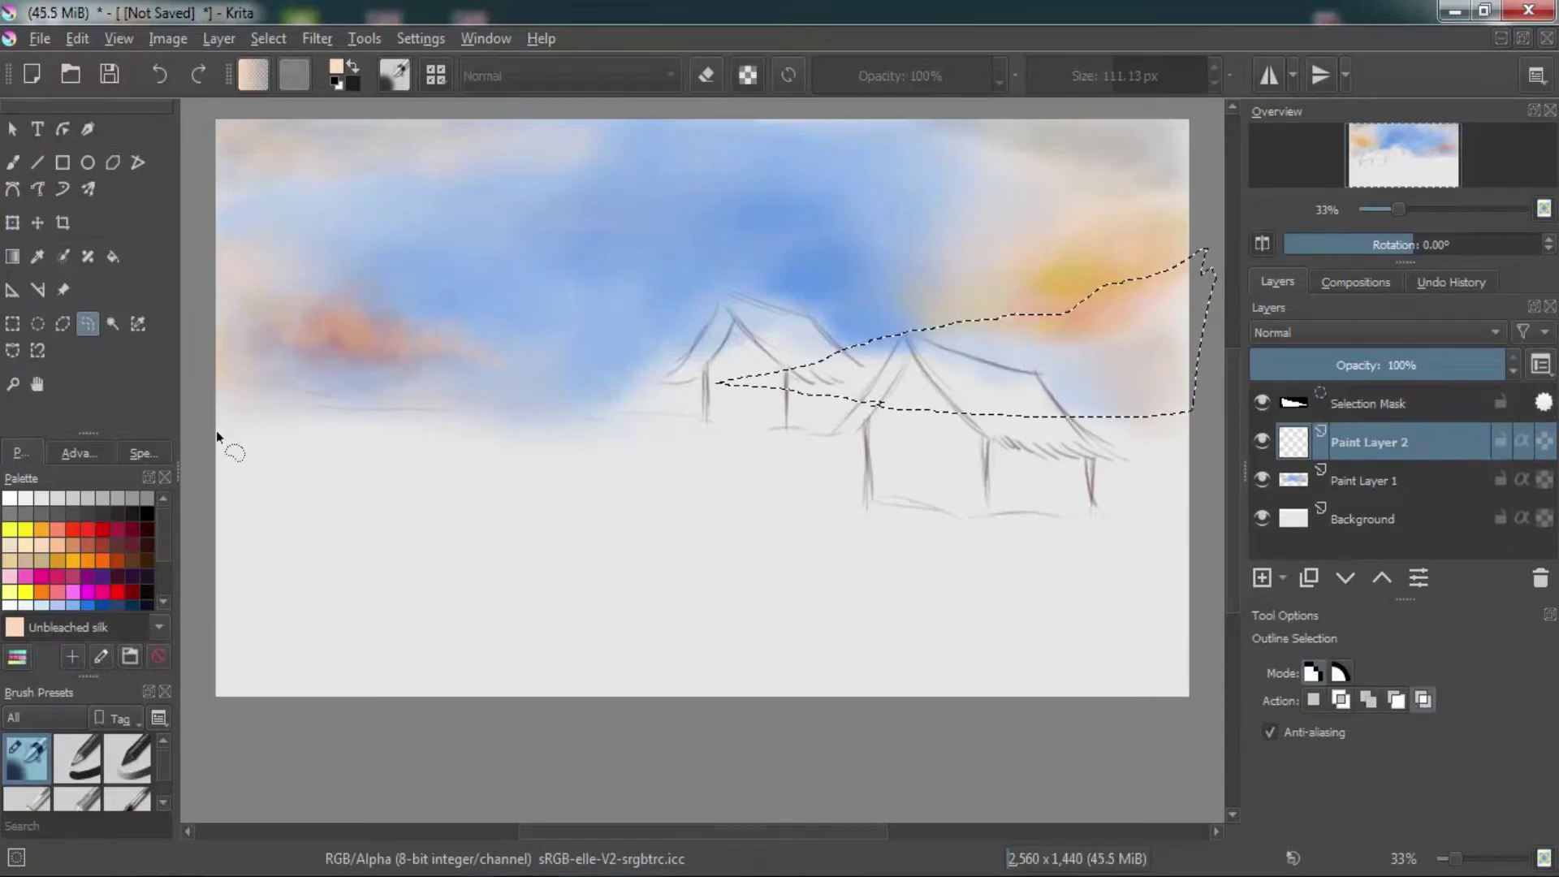
pyautogui.press('b')
pyautogui.moveTo(957, 383)
pyautogui.mouseDown()
pyautogui.moveTo(1029, 337)
pyautogui.moveTo(1105, 337)
pyautogui.moveTo(1182, 294)
pyautogui.moveTo(1189, 339)
pyautogui.mouseUp()
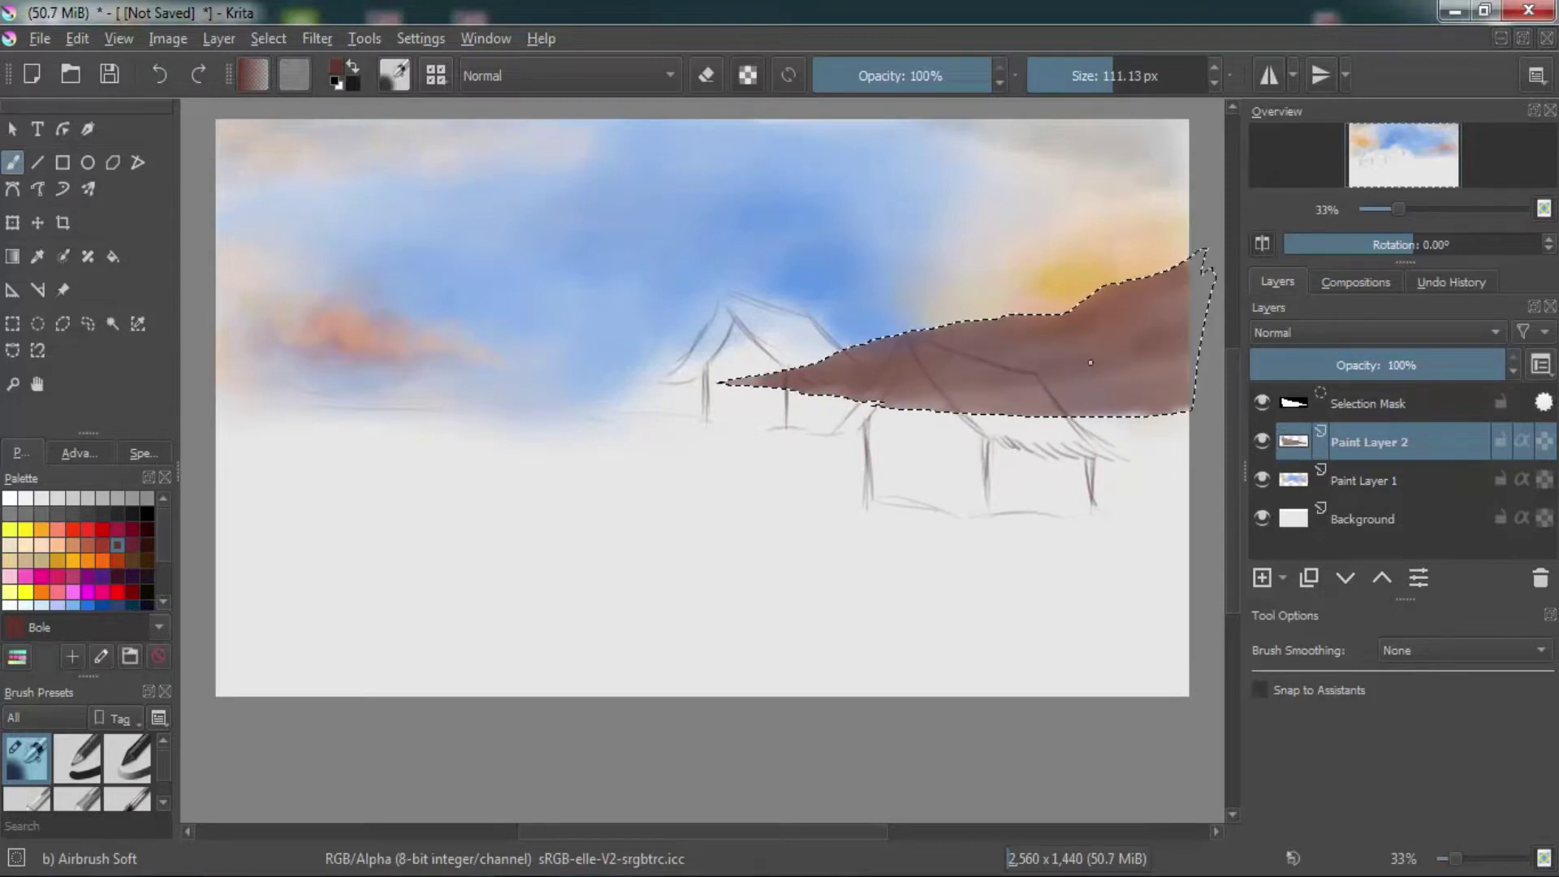
pyautogui.click(88, 324)
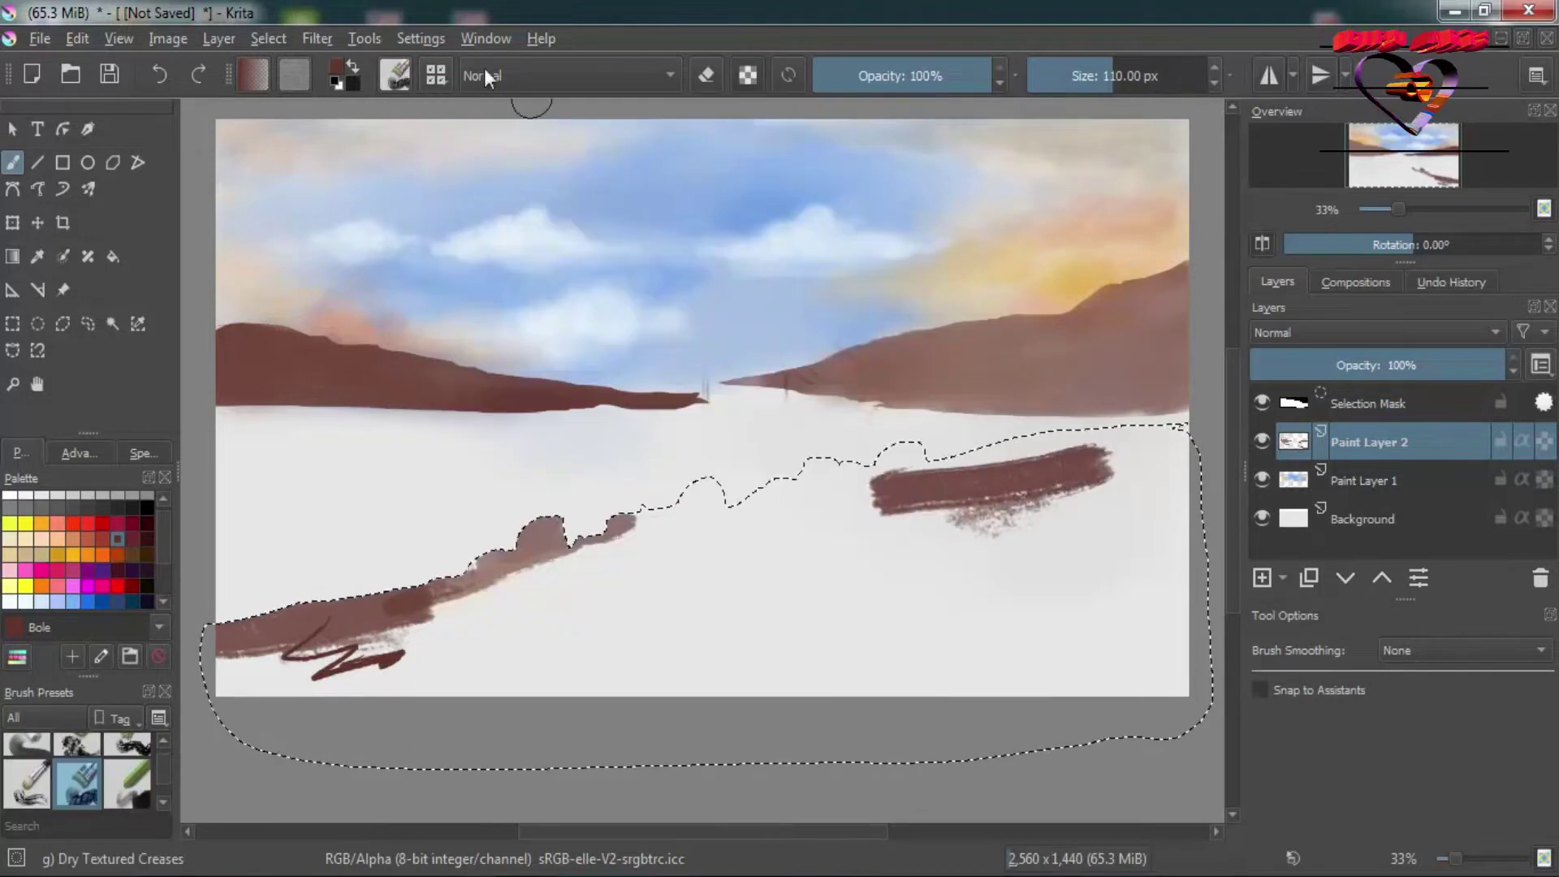
# Step: Lay broad brown Dry Bristles strokes across the foreground ground
pyautogui.click(578, 439)
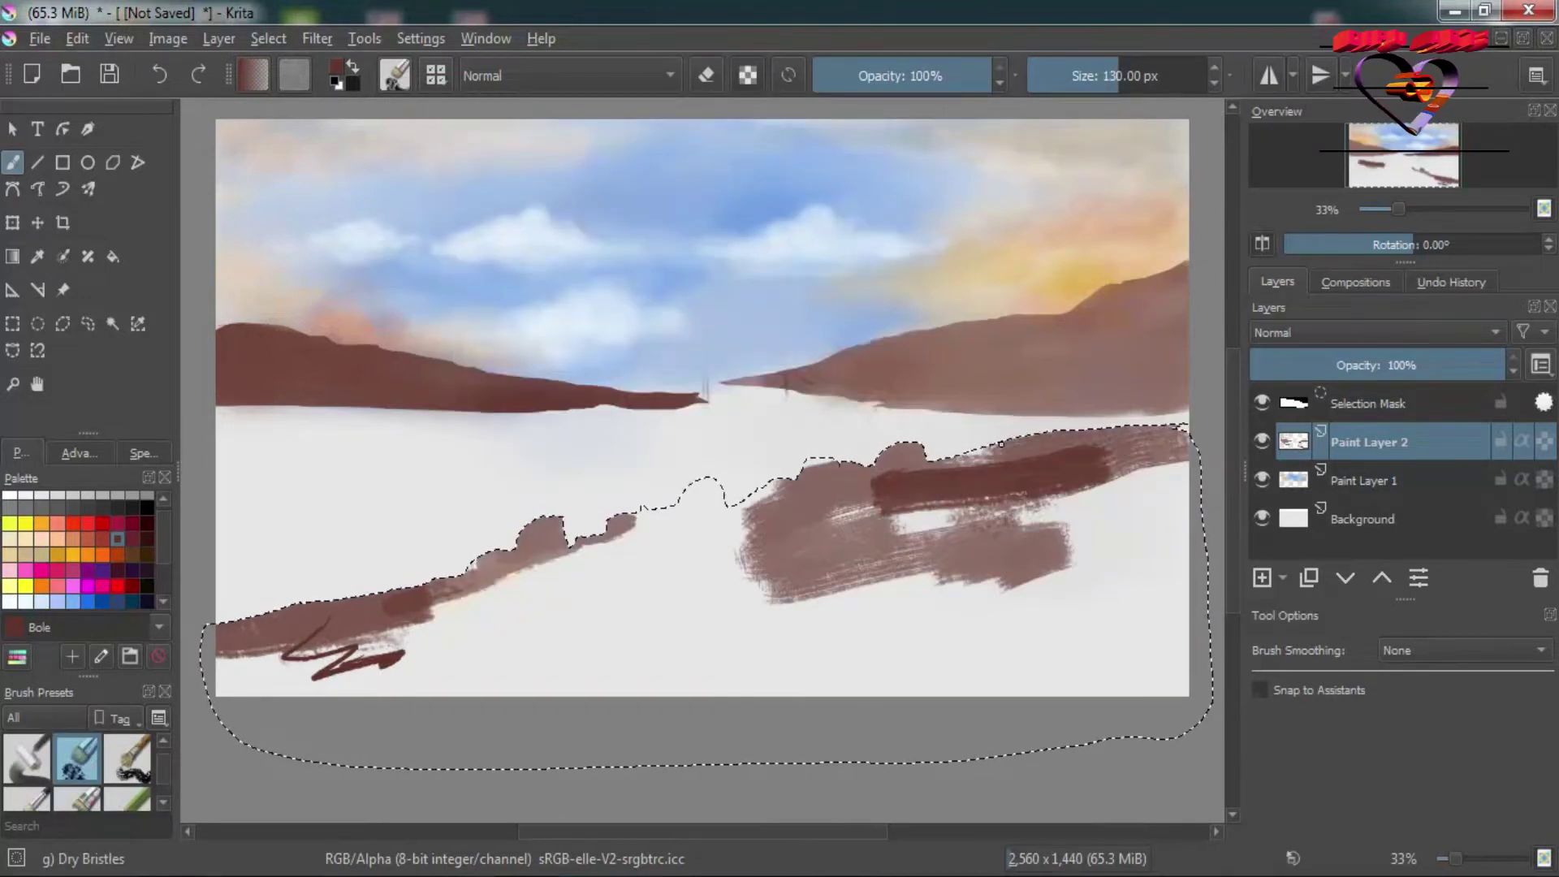
pyautogui.moveTo(639, 554)
pyautogui.mouseDown()
pyautogui.moveTo(325, 642)
pyautogui.moveTo(552, 665)
pyautogui.moveTo(747, 568)
pyautogui.mouseUp()
pyautogui.moveTo(601, 682); pyautogui.dragTo(796, 617)
pyautogui.moveTo(454, 672); pyautogui.dragTo(999, 662)
# Step: Add Cadmium yellow and Peach strokes across the mid-ground
pyautogui.click(26, 524)
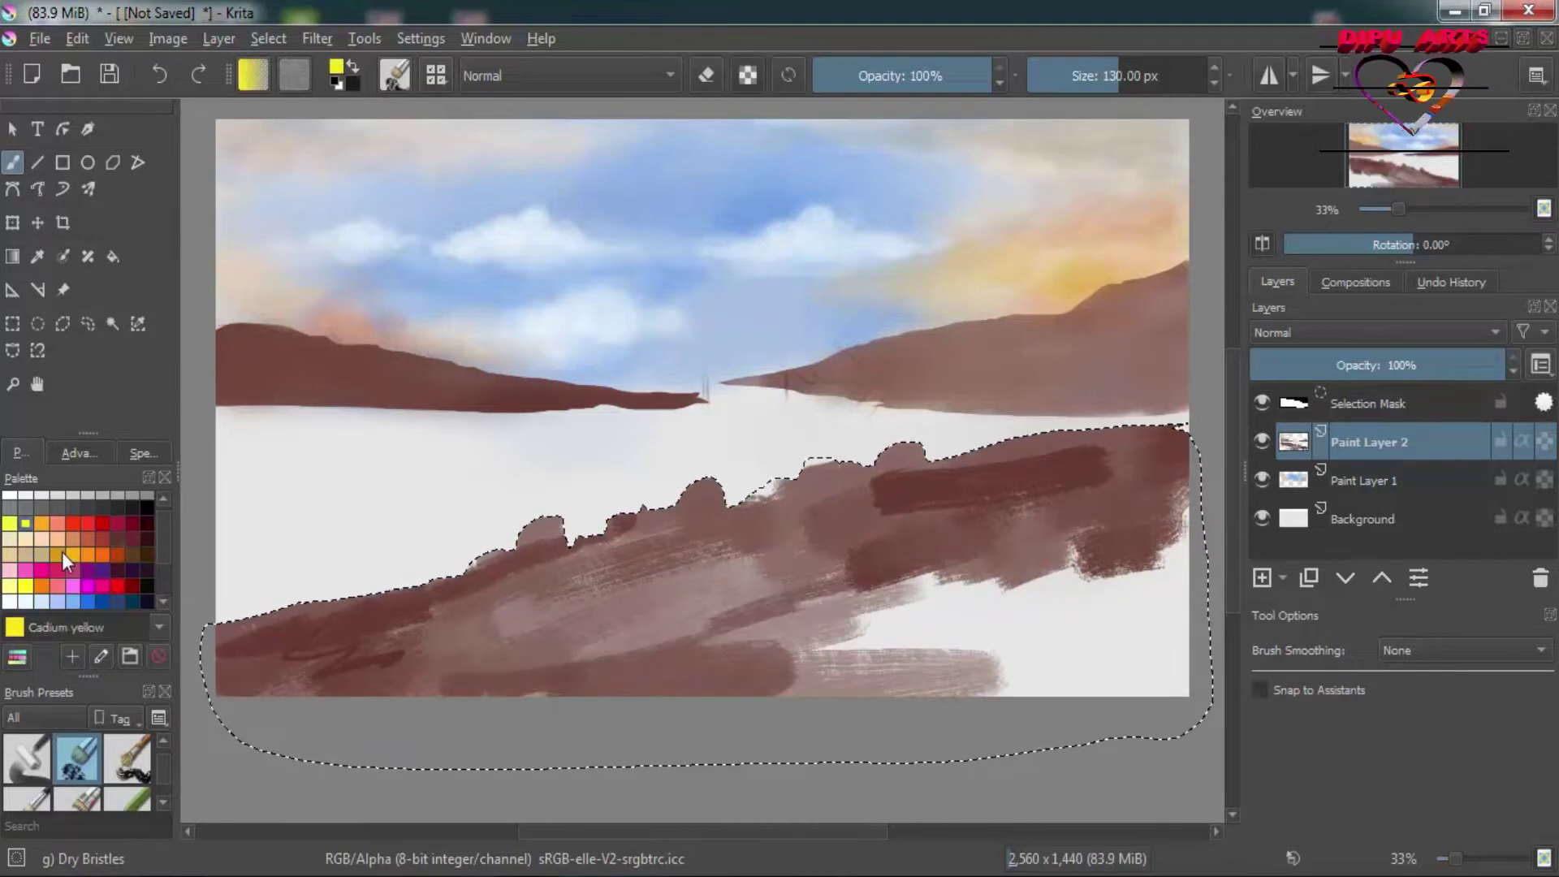
pyautogui.moveTo(690, 596); pyautogui.dragTo(925, 545)
pyautogui.moveTo(560, 569)
pyautogui.mouseDown()
pyautogui.moveTo(860, 495)
pyautogui.moveTo(568, 560)
pyautogui.mouseUp()
pyautogui.scroll(-2, 161, 562)
pyautogui.click(26, 519)
pyautogui.moveTo(650, 601)
pyautogui.mouseDown()
pyautogui.moveTo(979, 620)
pyautogui.moveTo(714, 674)
pyautogui.mouseUp()
# Step: Darken the lower-right and bottom ground with Bole, covering much of the yellow
pyautogui.click(118, 518)
pyautogui.moveTo(861, 641); pyautogui.dragTo(1015, 625)
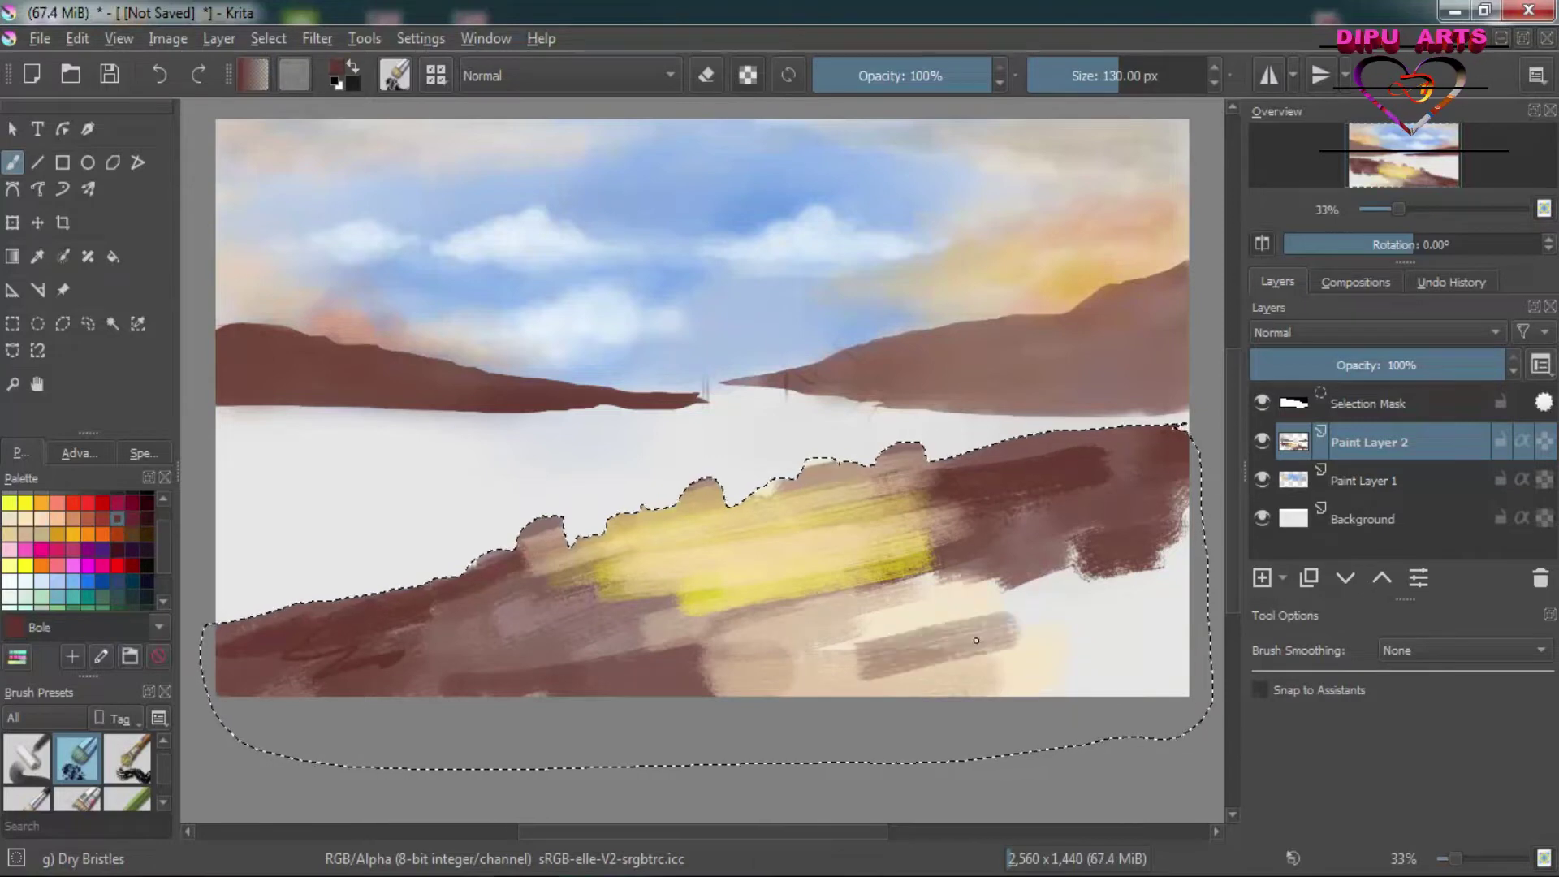
pyautogui.moveTo(731, 649); pyautogui.dragTo(1185, 568)
pyautogui.moveTo(699, 674); pyautogui.dragTo(1213, 508)
pyautogui.moveTo(1170, 455); pyautogui.dragTo(918, 585)
pyautogui.moveTo(1072, 528); pyautogui.dragTo(787, 617)
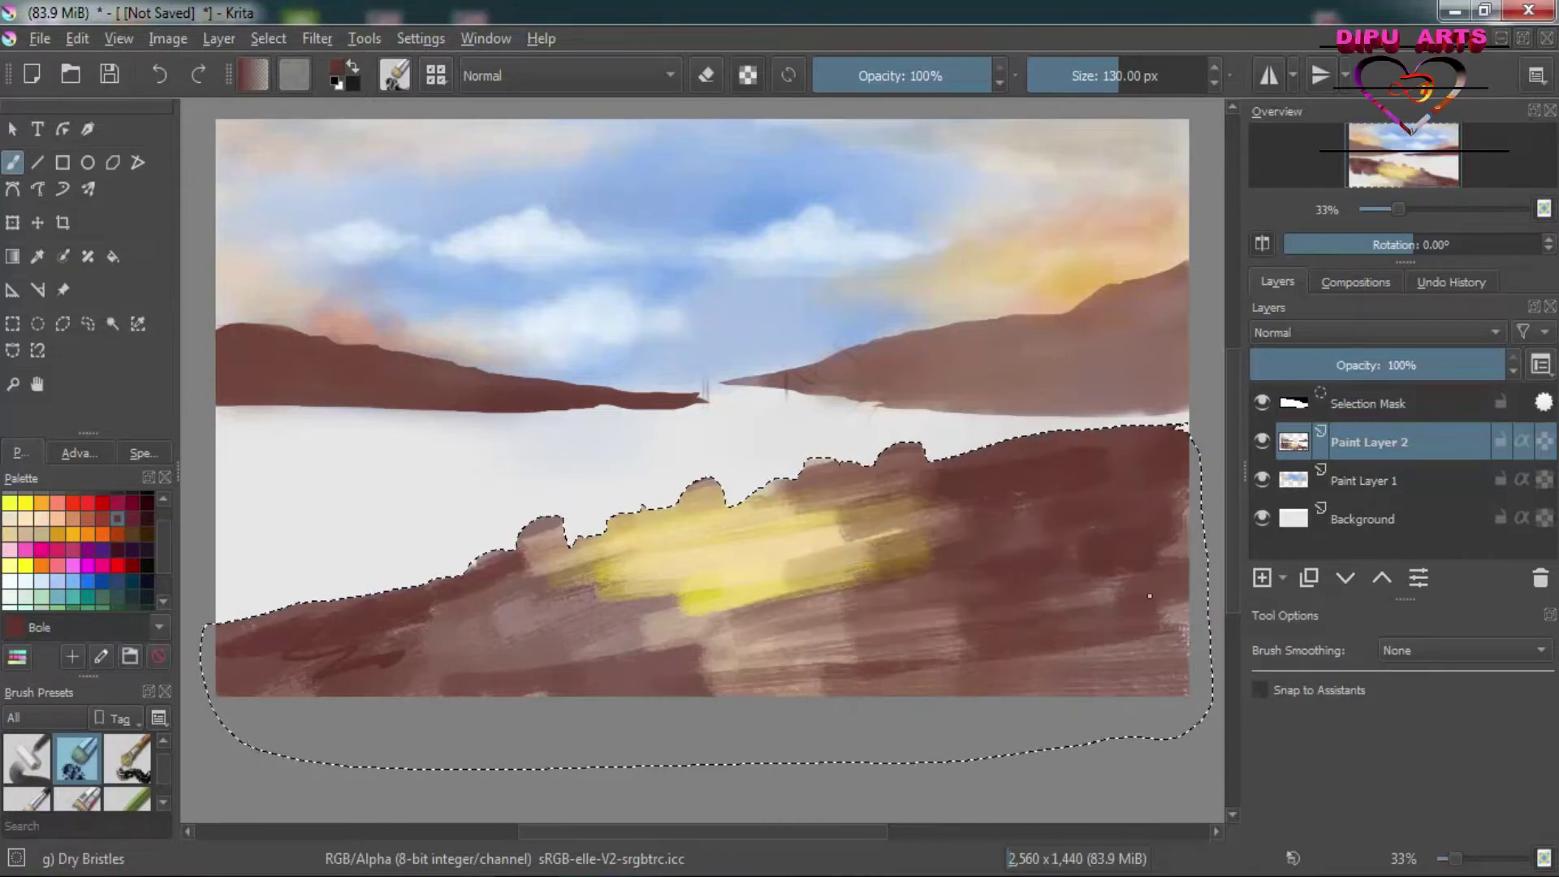
pyautogui.moveTo(1186, 666); pyautogui.dragTo(742, 644)
pyautogui.moveTo(243, 682)
pyautogui.mouseDown()
pyautogui.moveTo(550, 599)
pyautogui.moveTo(612, 654)
pyautogui.mouseUp()
pyautogui.moveTo(568, 601); pyautogui.dragTo(773, 498)
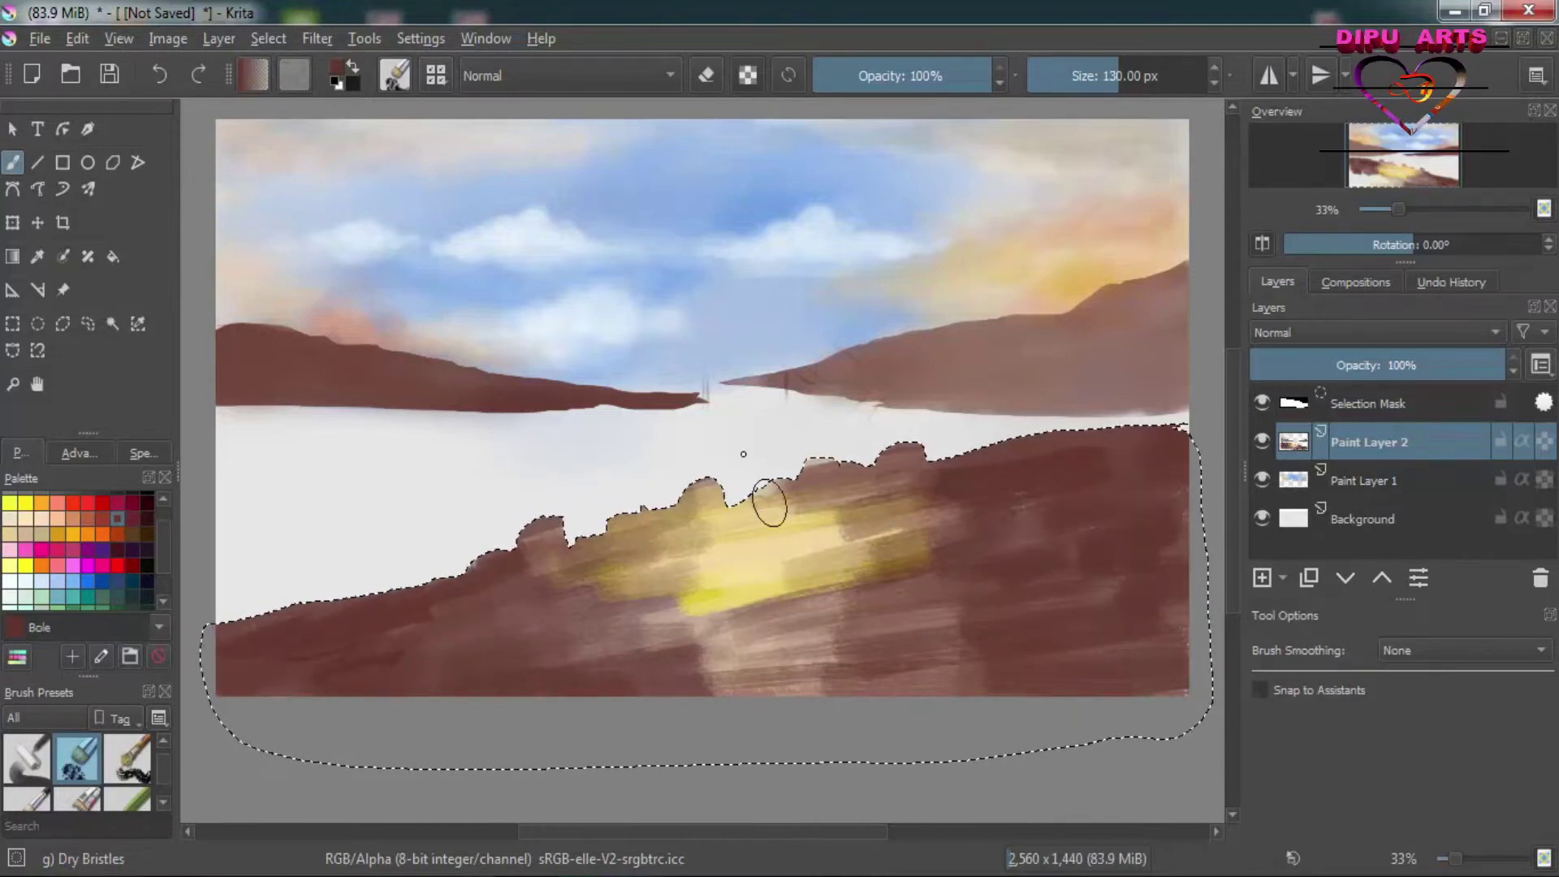
# Step: Blend the yellow glow into the ground with a Blender brush, then airbrush the trunk grey
pyautogui.click(394, 76)
pyautogui.click(816, 662)
pyautogui.moveTo(951, 561); pyautogui.dragTo(796, 512)
pyautogui.moveTo(893, 487); pyautogui.dragTo(520, 560)
pyautogui.moveTo(780, 568); pyautogui.dragTo(423, 650)
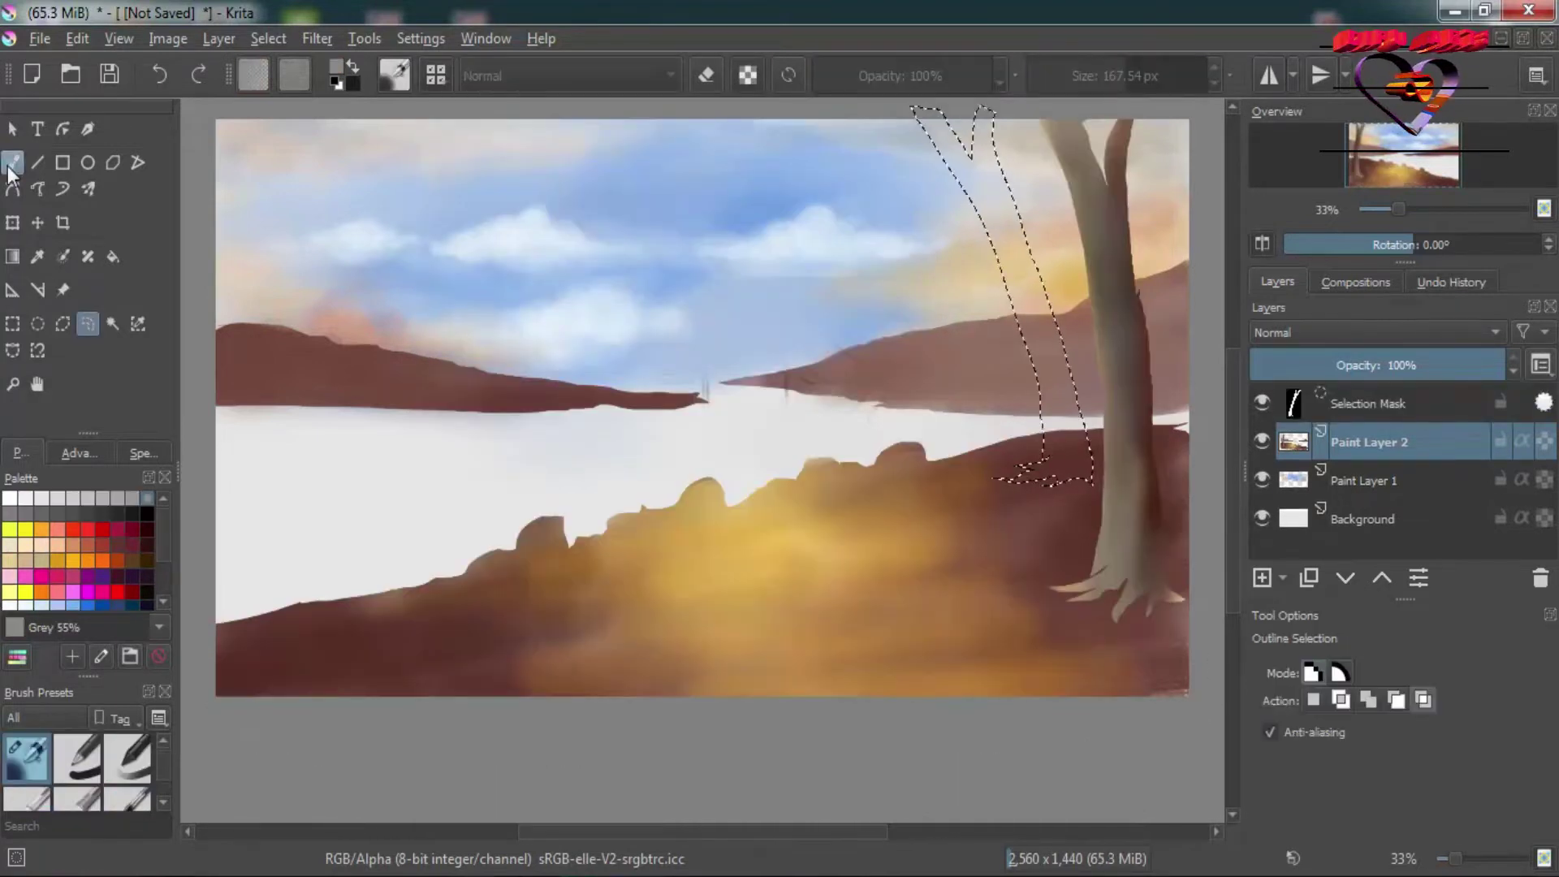
pyautogui.click(12, 163)
pyautogui.moveTo(942, 121); pyautogui.dragTo(1048, 370)
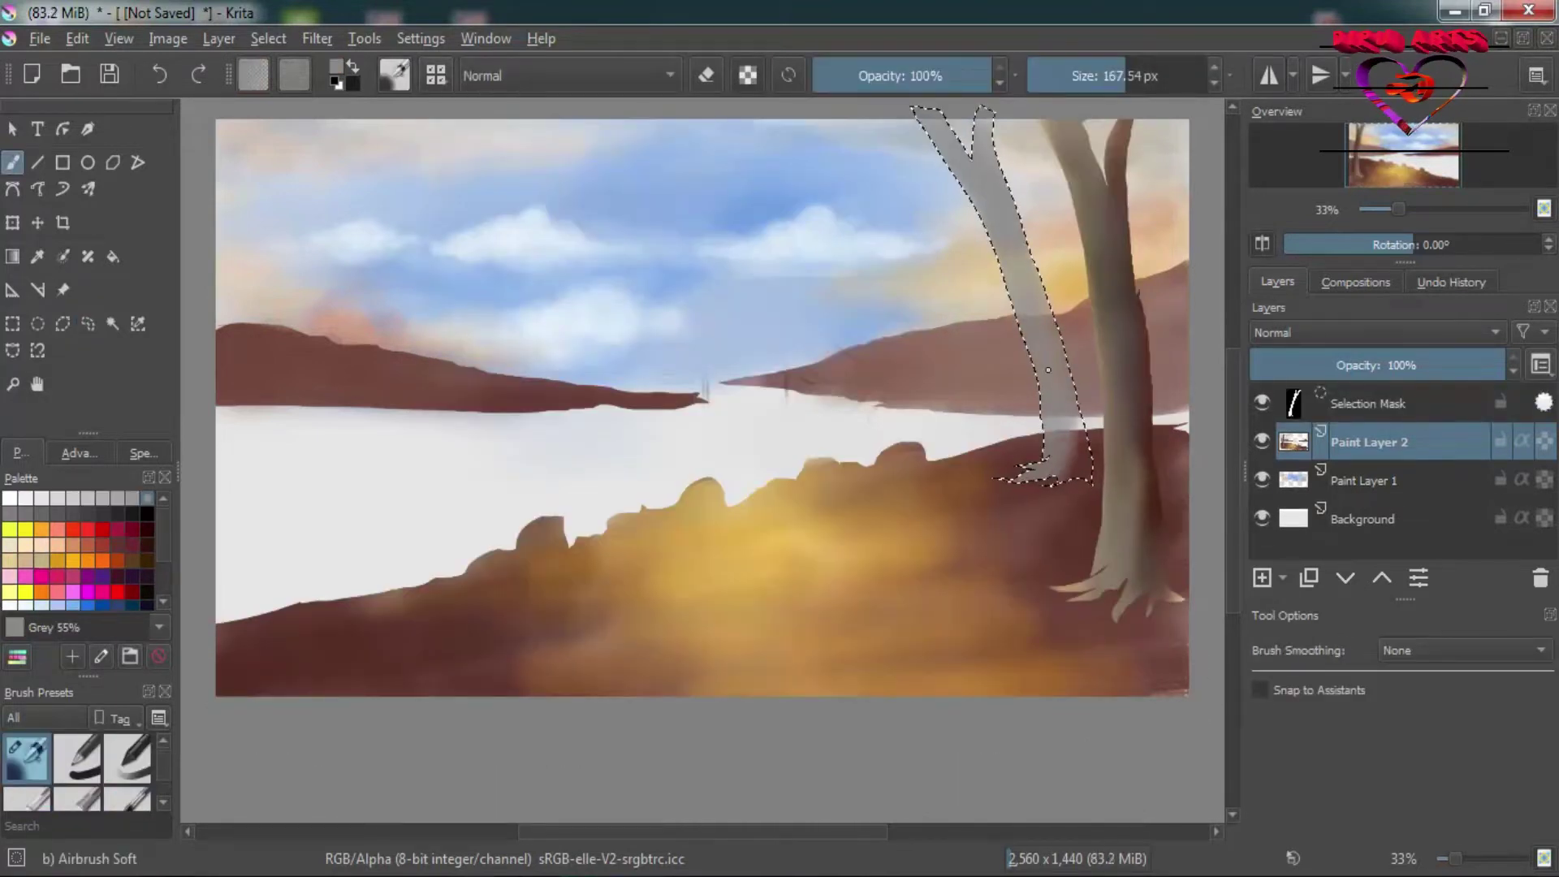
# Step: Fill the second trunk black, layer Grey 70% over it, and outline the left-edge trunk
pyautogui.moveTo(934, 122)
pyautogui.mouseDown()
pyautogui.moveTo(1056, 475)
pyautogui.moveTo(1072, 475)
pyautogui.moveTo(1004, 195)
pyautogui.mouseUp()
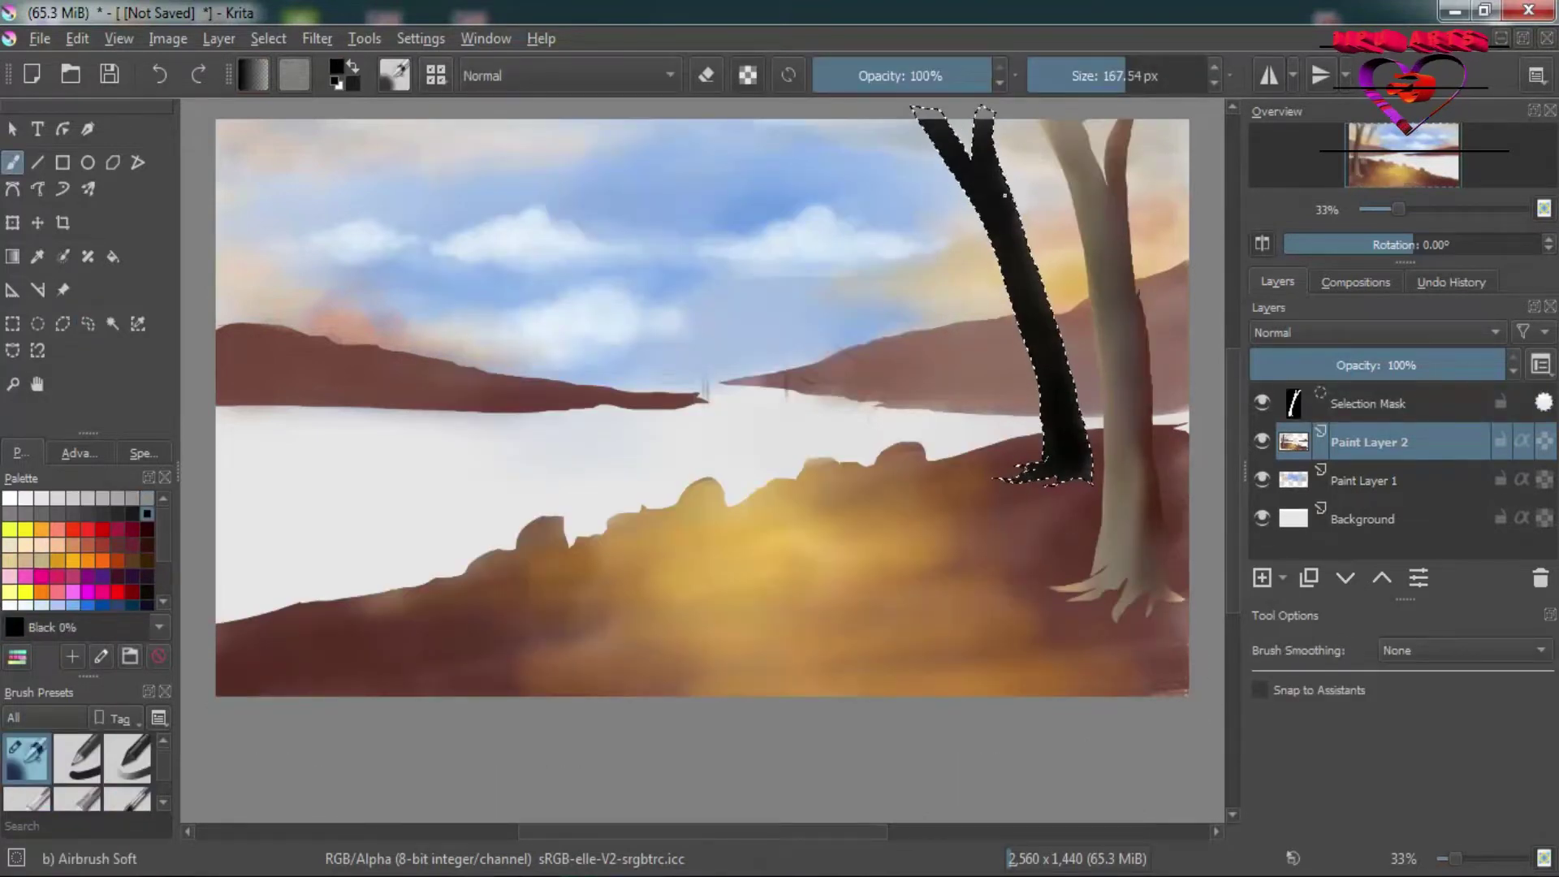
pyautogui.click(103, 497)
pyautogui.moveTo(942, 114); pyautogui.dragTo(1056, 422)
pyautogui.click(41, 529)
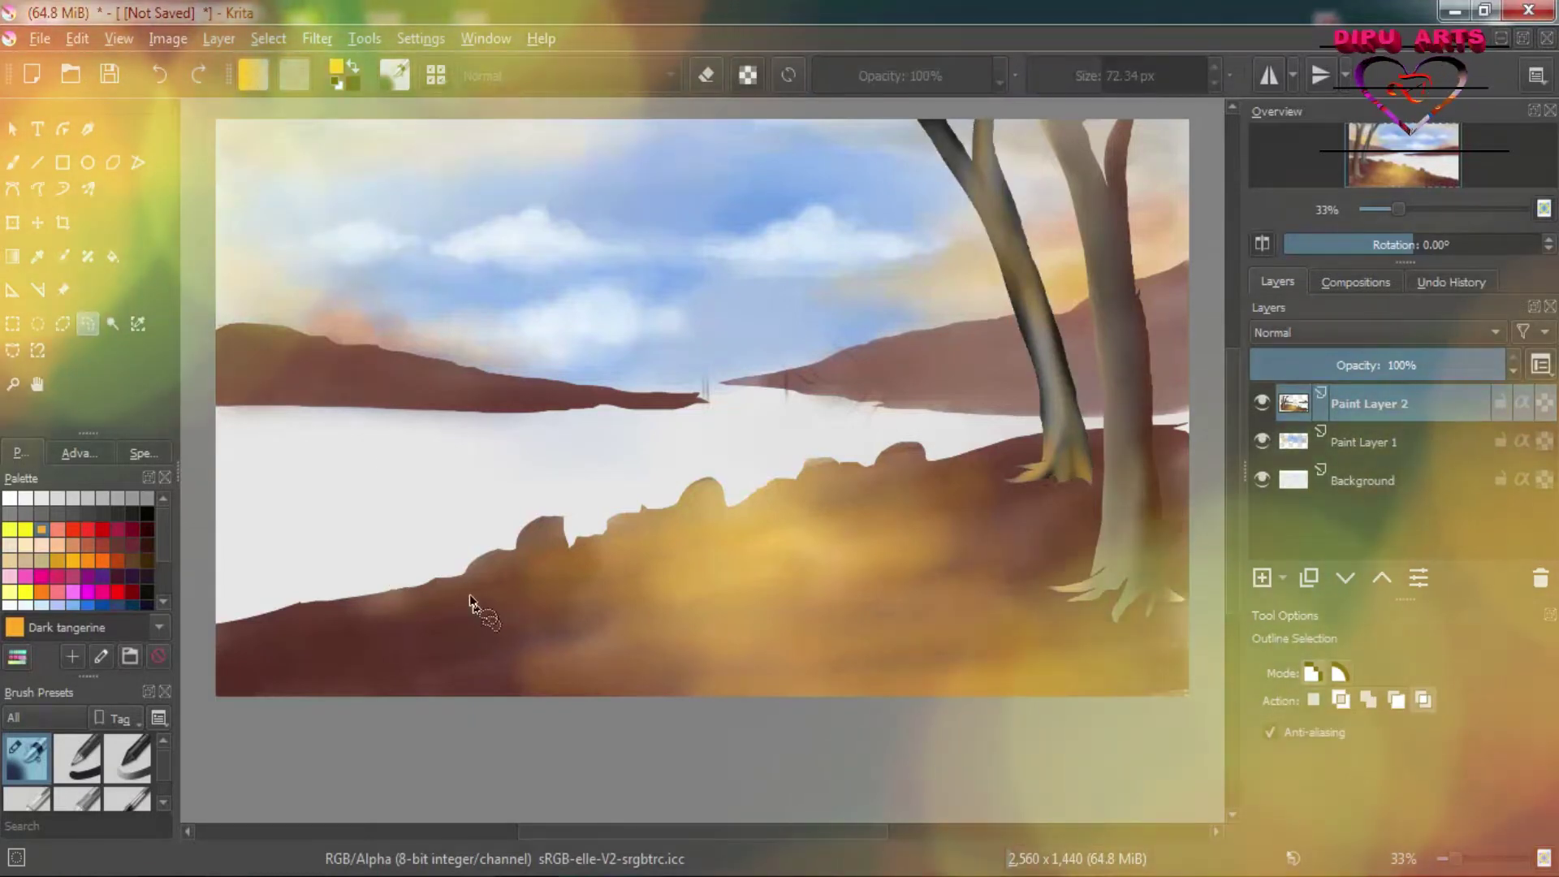
pyautogui.moveTo(348, 669)
pyautogui.mouseDown()
pyautogui.moveTo(272, 540)
pyautogui.moveTo(302, 721)
pyautogui.mouseUp()
# Step: Airbrush the left trunk Dark tangerine, then darken it with black
pyautogui.click(12, 162)
pyautogui.moveTo(236, 341); pyautogui.dragTo(244, 649)
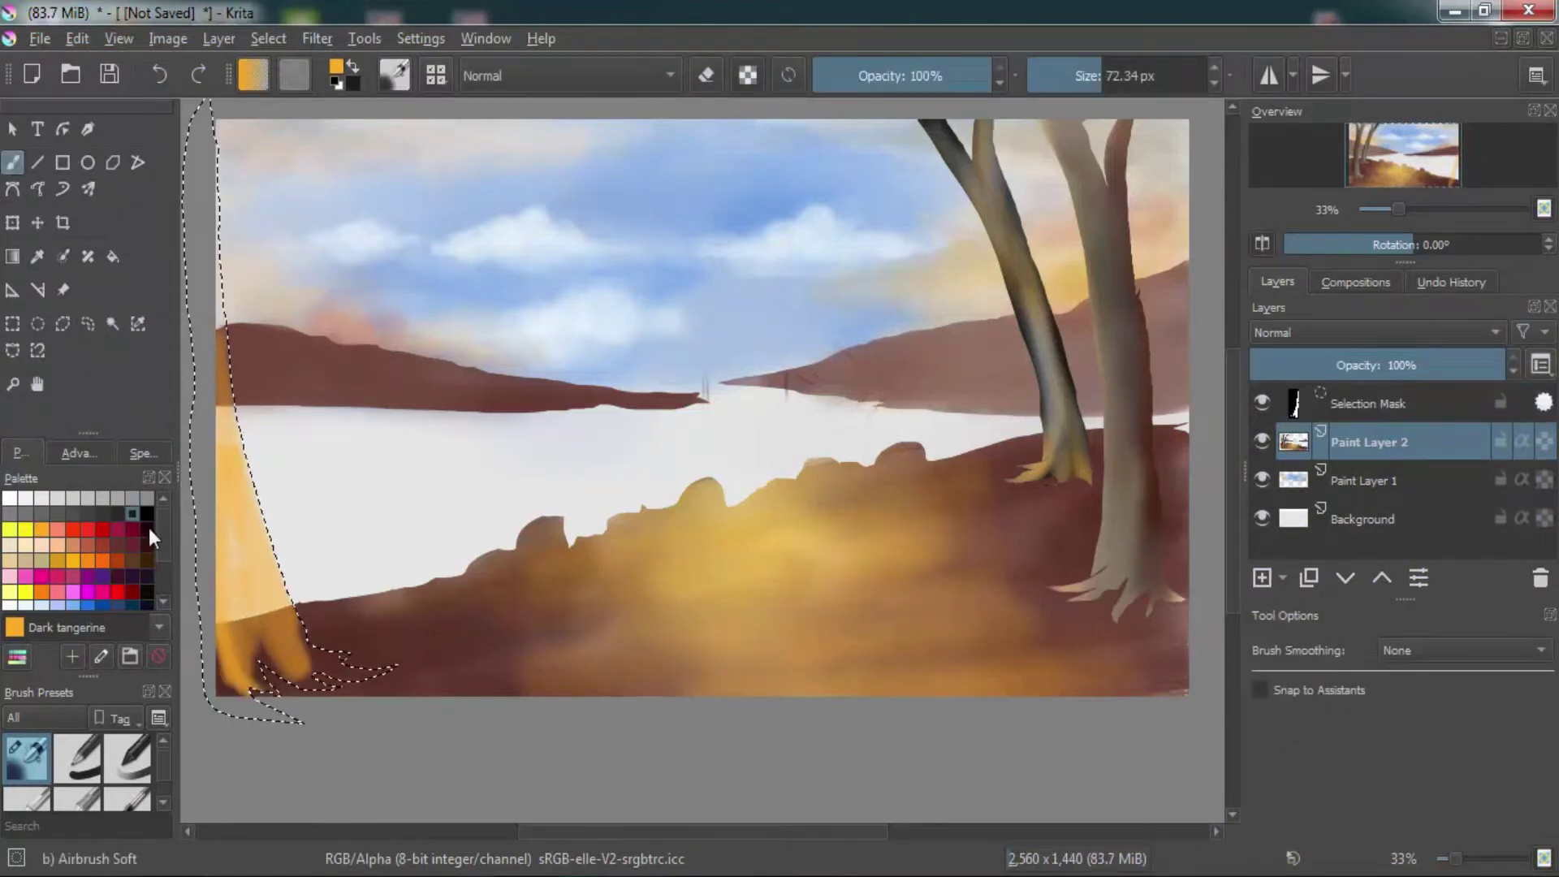
pyautogui.click(147, 513)
pyautogui.moveTo(243, 390); pyautogui.dragTo(325, 674)
pyautogui.moveTo(219, 212); pyautogui.dragTo(341, 682)
pyautogui.moveTo(244, 504); pyautogui.dragTo(382, 670)
pyautogui.moveTo(235, 446); pyautogui.dragTo(238, 682)
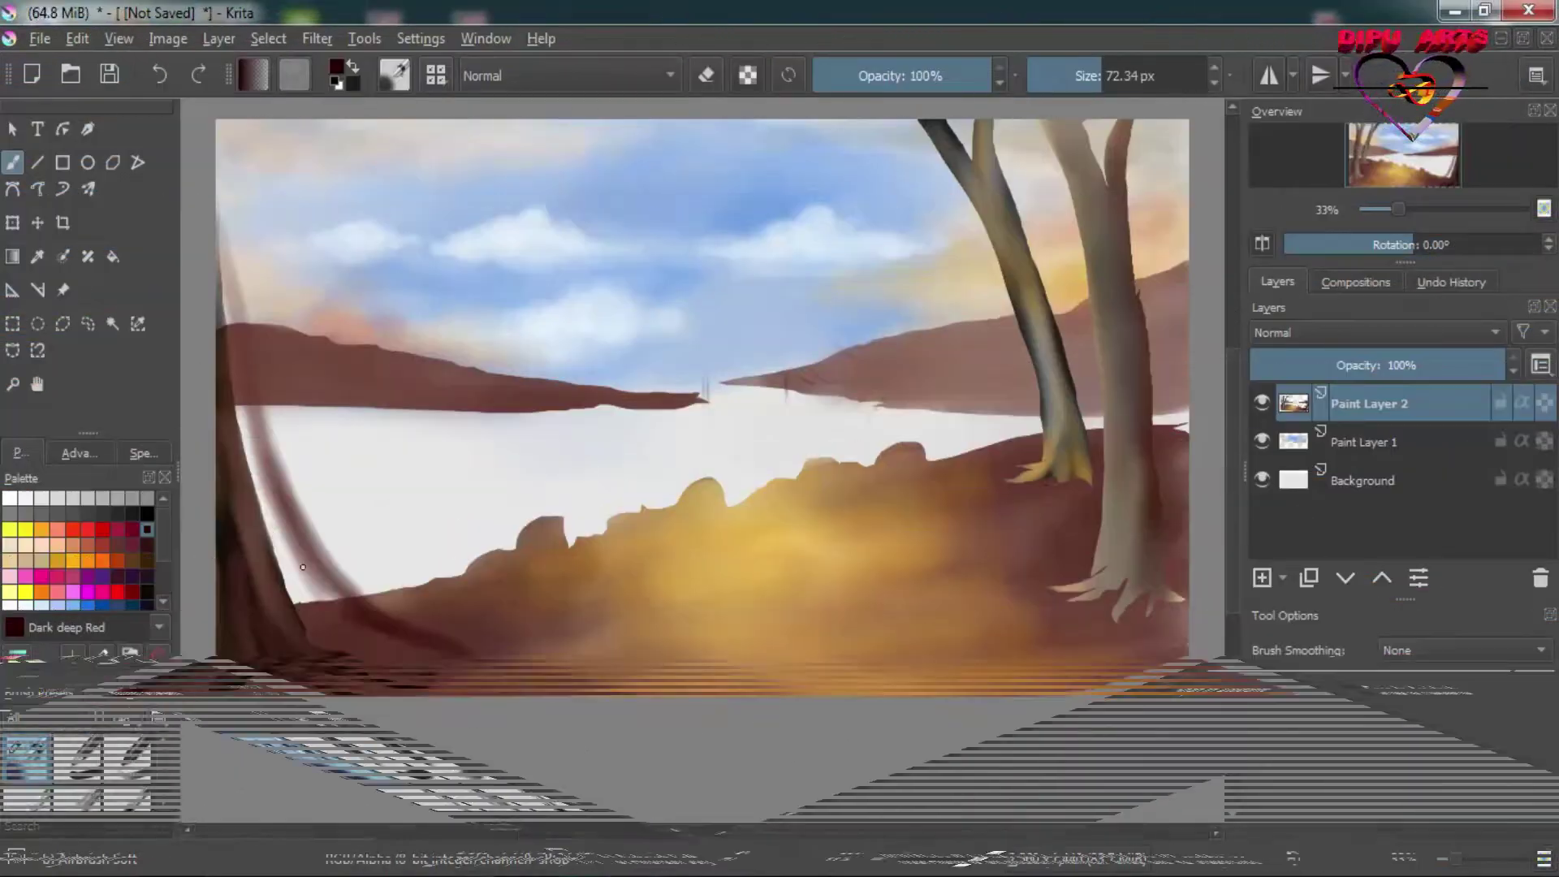
# Step: Add Dark deep Red to the left trunk and darken its edges with black
pyautogui.moveTo(236, 358); pyautogui.dragTo(341, 638)
pyautogui.moveTo(256, 410); pyautogui.dragTo(358, 645)
pyautogui.moveTo(231, 235); pyautogui.dragTo(244, 417)
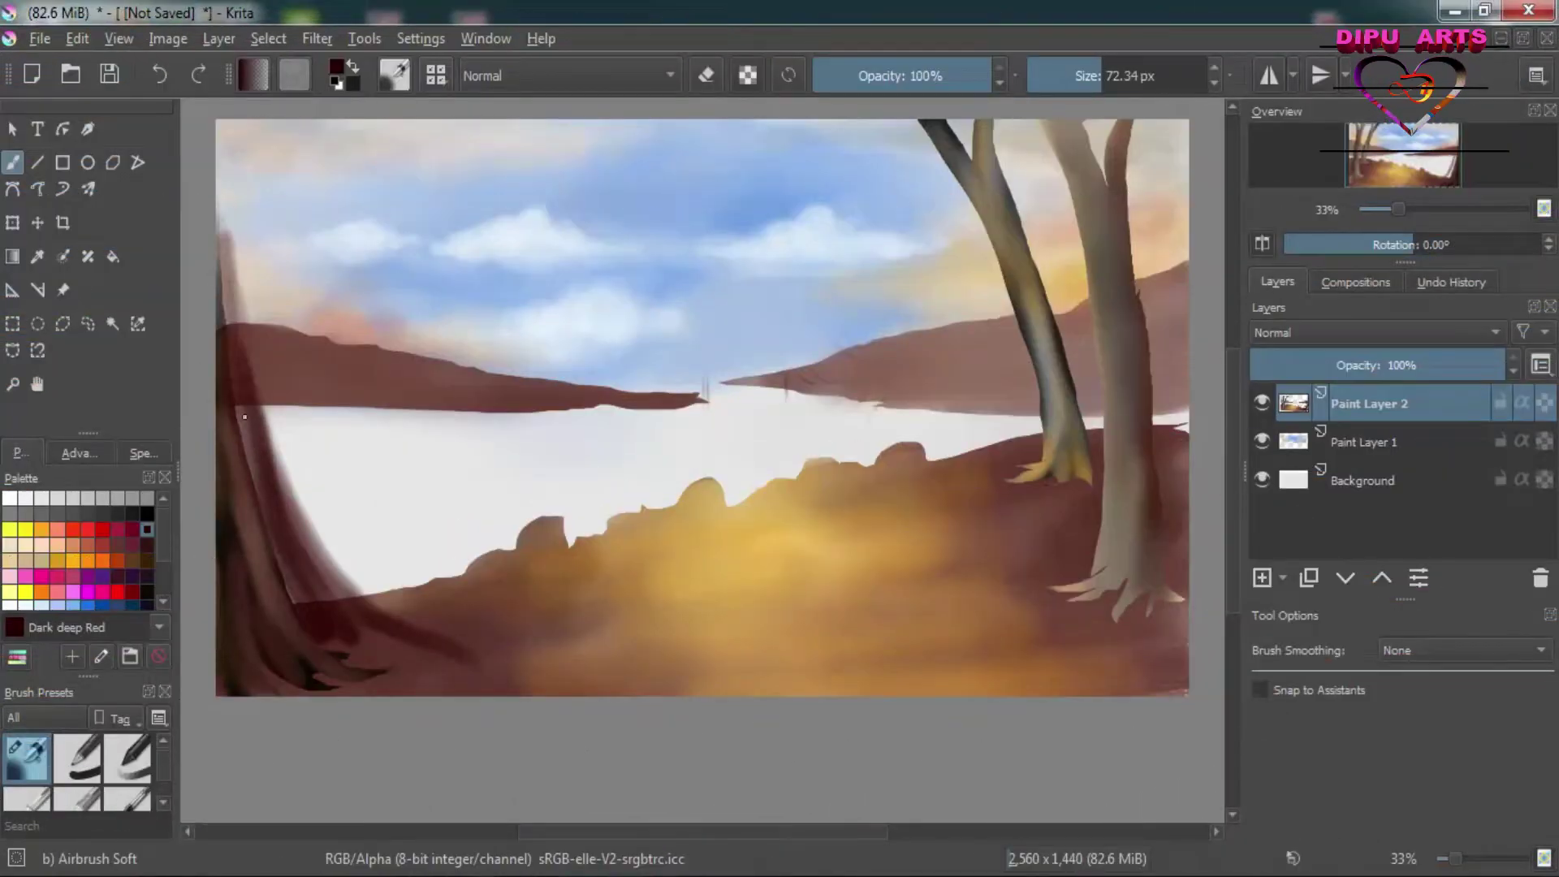
pyautogui.moveTo(213, 197); pyautogui.dragTo(244, 479)
pyautogui.click(147, 513)
pyautogui.moveTo(231, 309); pyautogui.dragTo(270, 498)
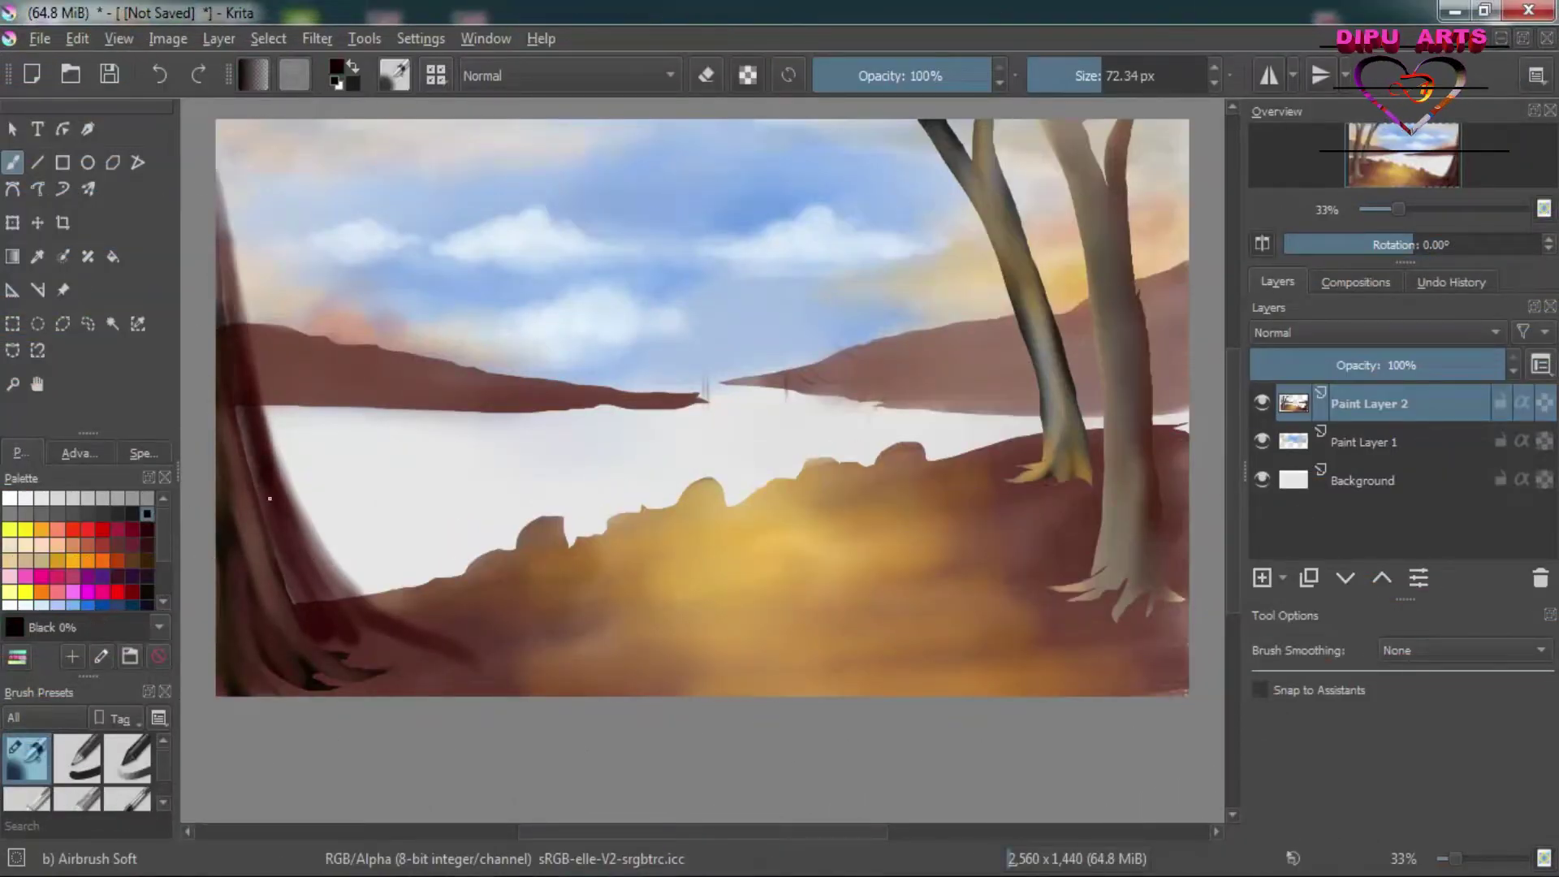
pyautogui.moveTo(260, 414); pyautogui.dragTo(304, 601)
pyautogui.moveTo(218, 186); pyautogui.dragTo(234, 325)
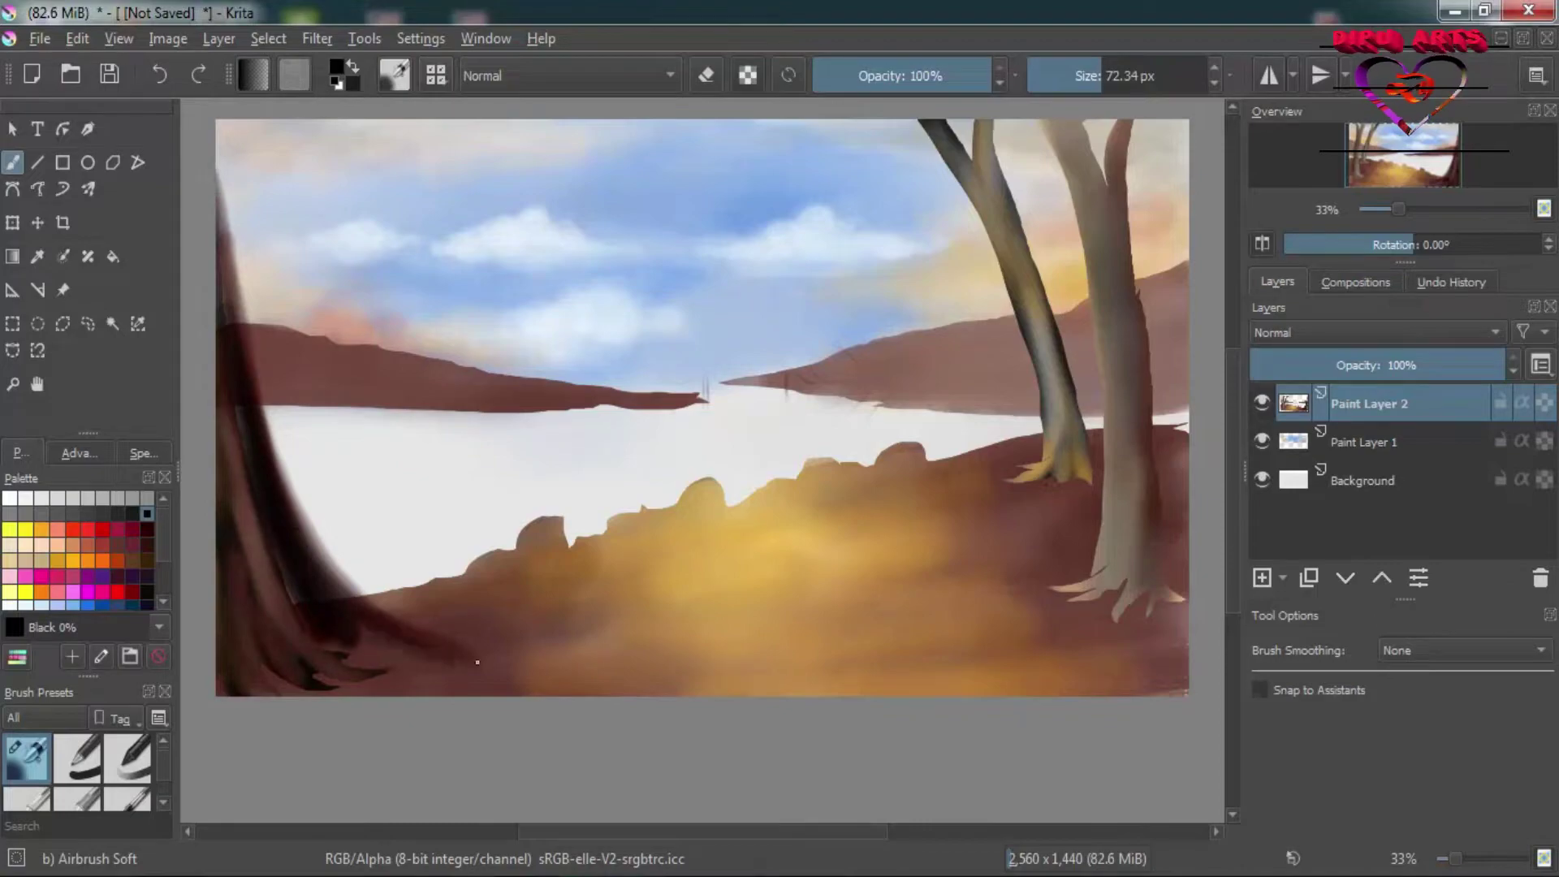
pyautogui.moveTo(234, 474); pyautogui.dragTo(233, 493)
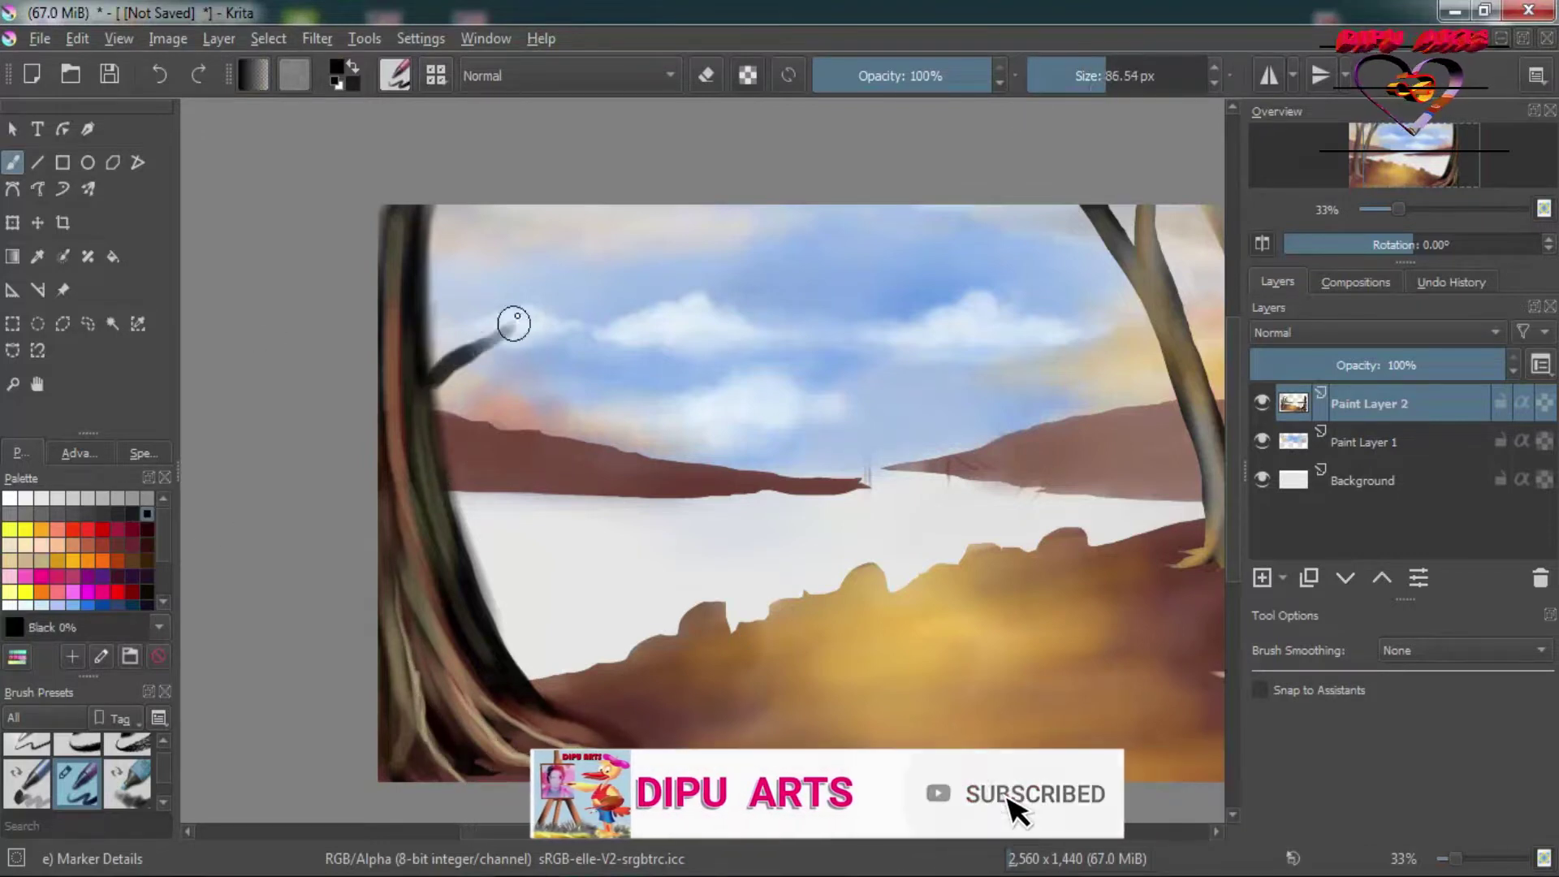
# Step: Paint an up-right branch on the left tree and fill rock shapes light grey
pyautogui.moveTo(430, 380)
pyautogui.mouseDown()
pyautogui.moveTo(515, 317)
pyautogui.moveTo(536, 256)
pyautogui.mouseUp()
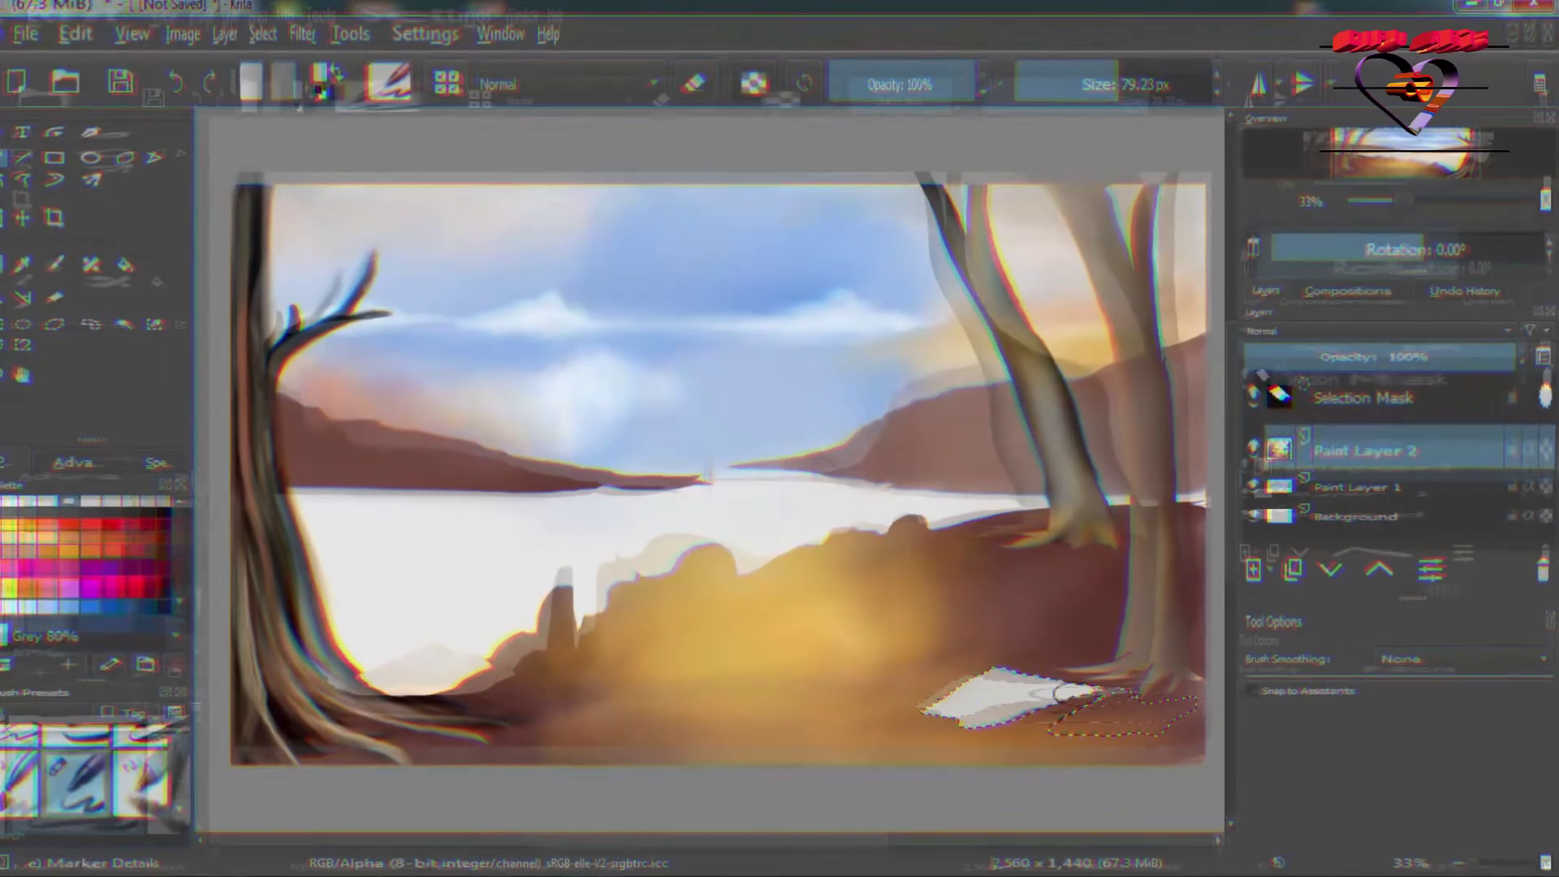
pyautogui.moveTo(1034, 681); pyautogui.dragTo(1064, 674)
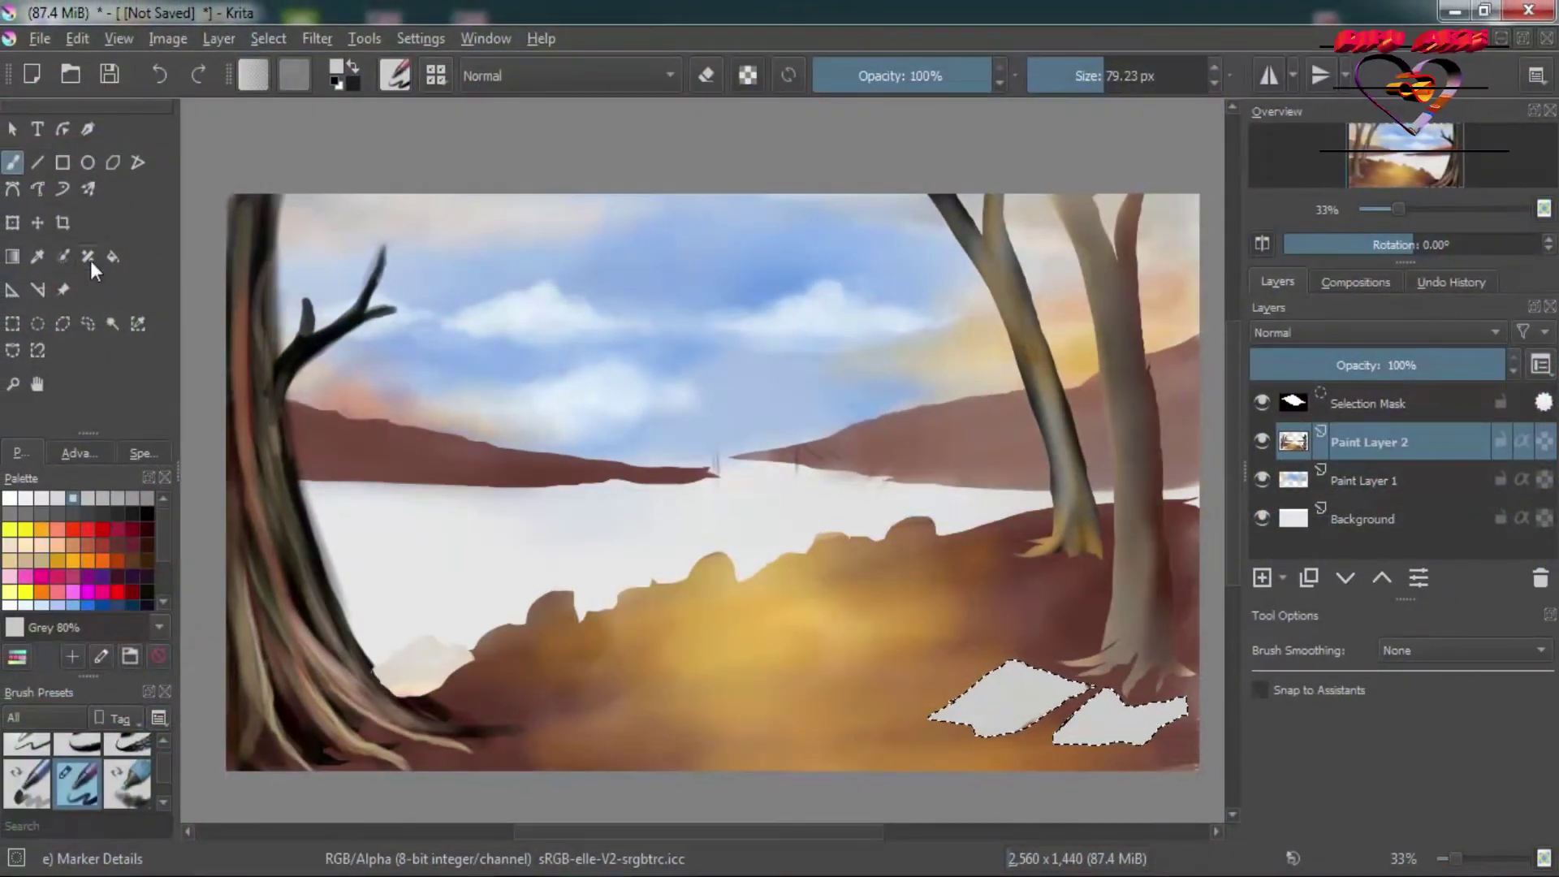
pyautogui.click(87, 324)
pyautogui.click(1046, 661)
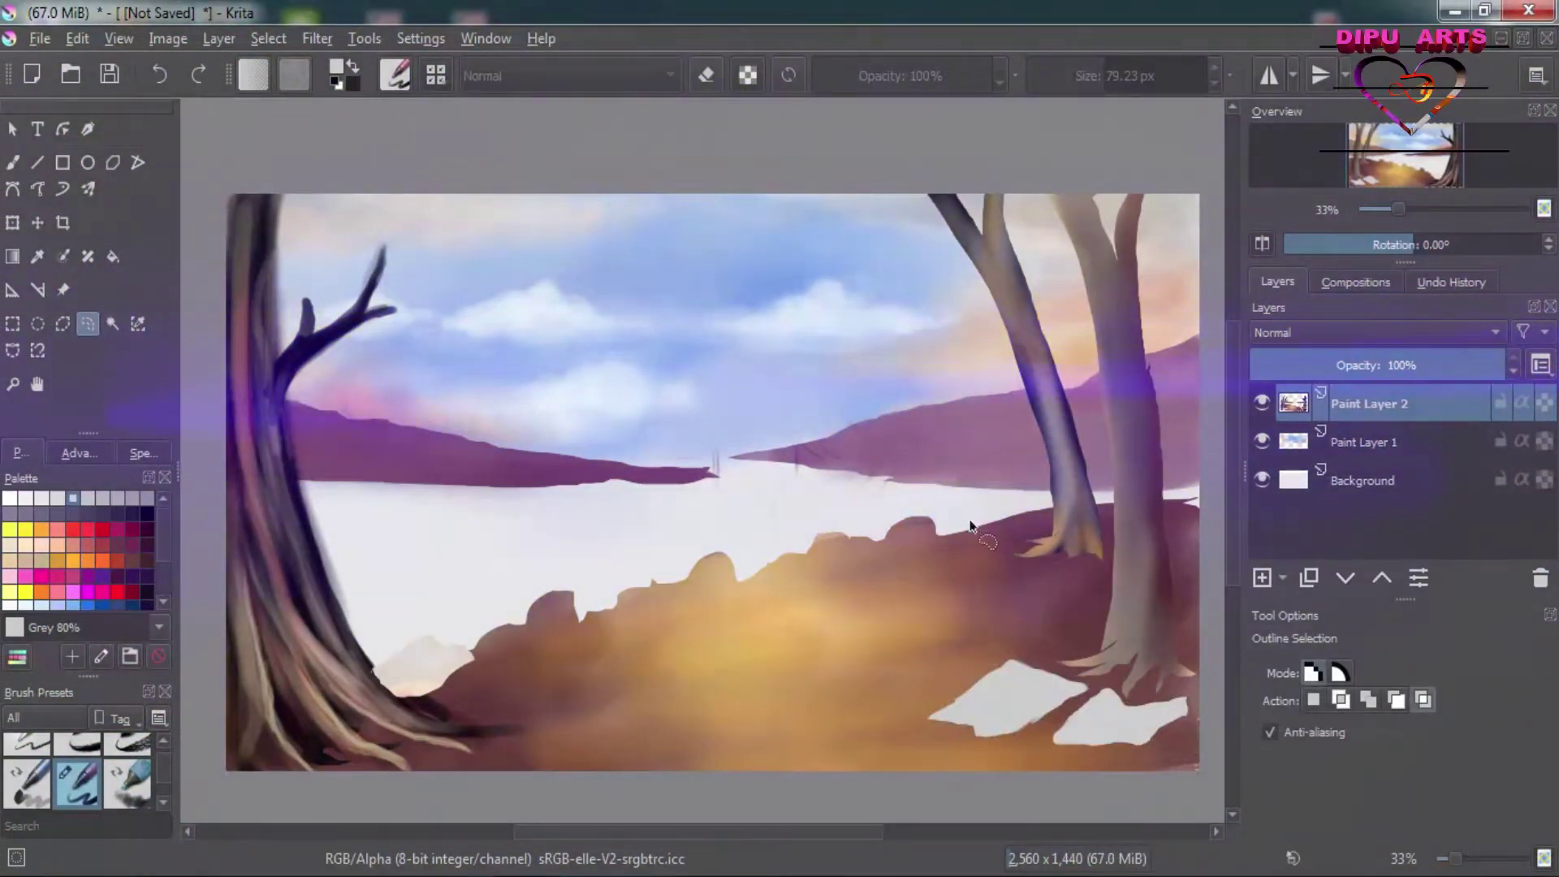
# Step: Outline another rock on the ground and select the lake area
pyautogui.moveTo(1012, 643); pyautogui.dragTo(1030, 649)
pyautogui.press('b')
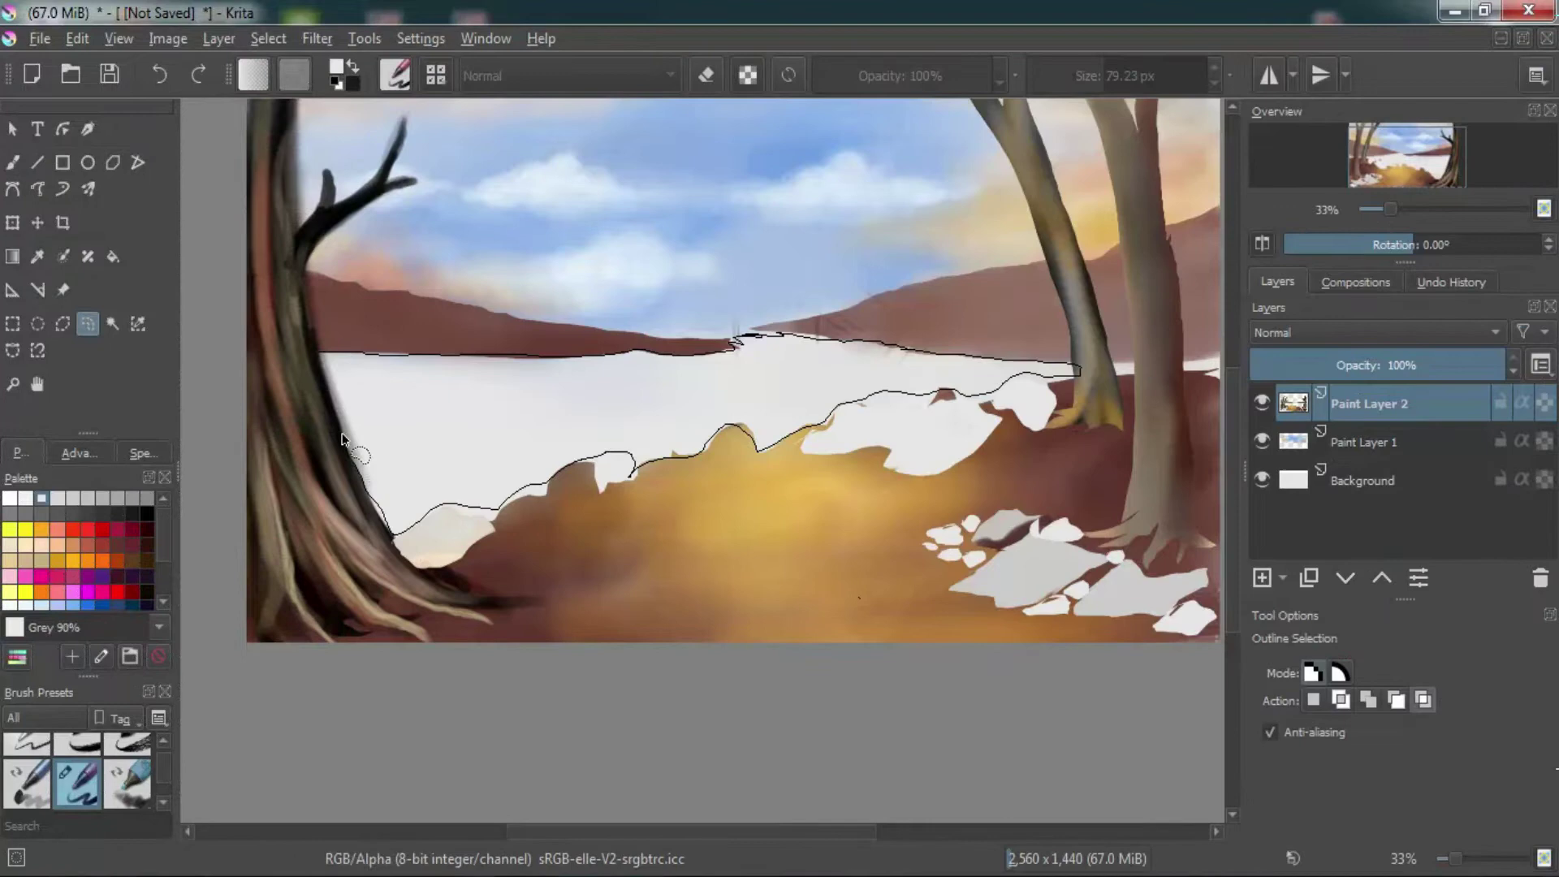
pyautogui.moveTo(342, 440)
pyautogui.mouseDown()
pyautogui.moveTo(324, 356)
pyautogui.moveTo(877, 353)
pyautogui.mouseUp()
# Step: Paint the lake Bright french blue with a ~173 px brush, adding cold white and Tan reflections
pyautogui.press('b')
pyautogui.click(1125, 87)
pyautogui.moveTo(341, 366)
pyautogui.mouseDown()
pyautogui.moveTo(662, 390)
pyautogui.moveTo(400, 463)
pyautogui.moveTo(699, 314)
pyautogui.moveTo(481, 387)
pyautogui.mouseUp()
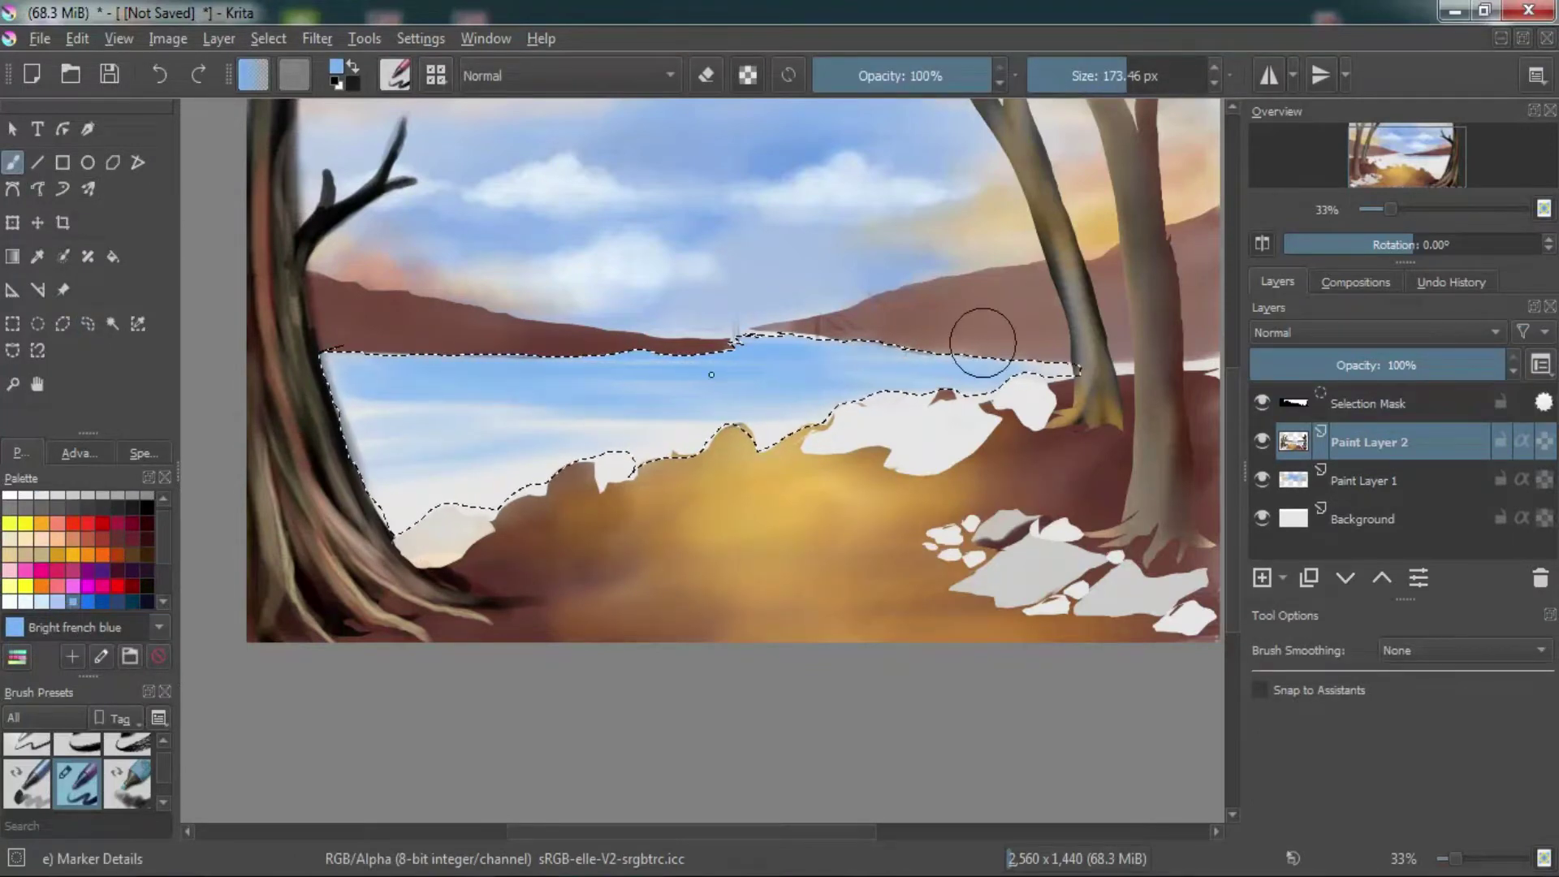
pyautogui.click(11, 602)
pyautogui.moveTo(341, 365)
pyautogui.mouseDown()
pyautogui.moveTo(527, 439)
pyautogui.moveTo(692, 393)
pyautogui.mouseUp()
pyautogui.click(25, 555)
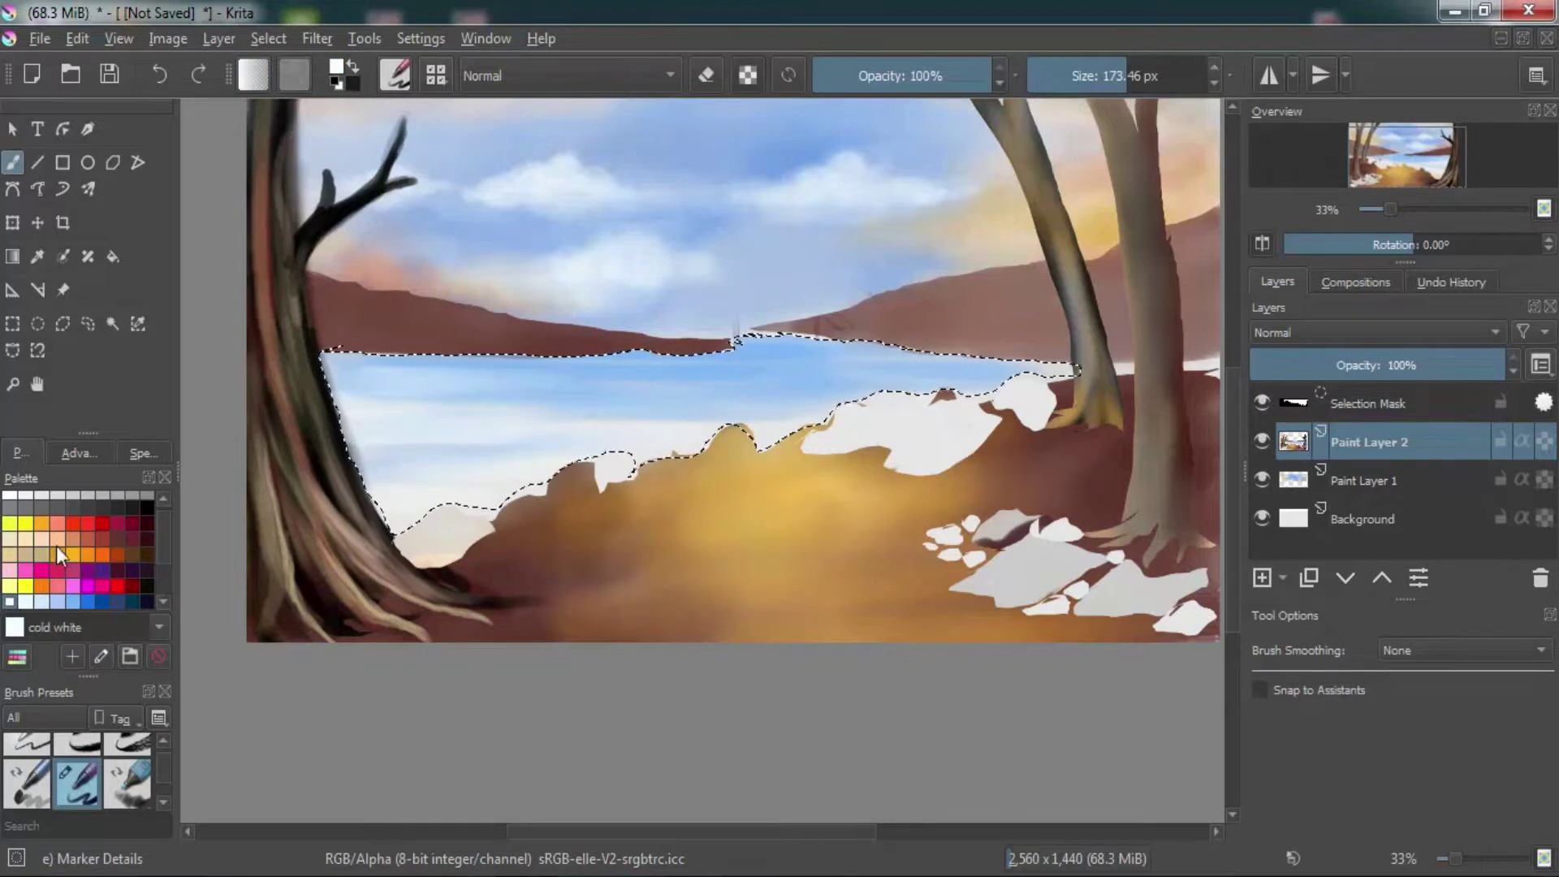
pyautogui.moveTo(382, 455)
pyautogui.mouseDown()
pyautogui.moveTo(498, 425)
pyautogui.moveTo(406, 471)
pyautogui.moveTo(326, 467)
pyautogui.moveTo(520, 390)
pyautogui.mouseUp()
pyautogui.moveTo(675, 429)
pyautogui.mouseDown()
pyautogui.moveTo(520, 455)
pyautogui.moveTo(477, 355)
pyautogui.moveTo(467, 364)
pyautogui.mouseUp()
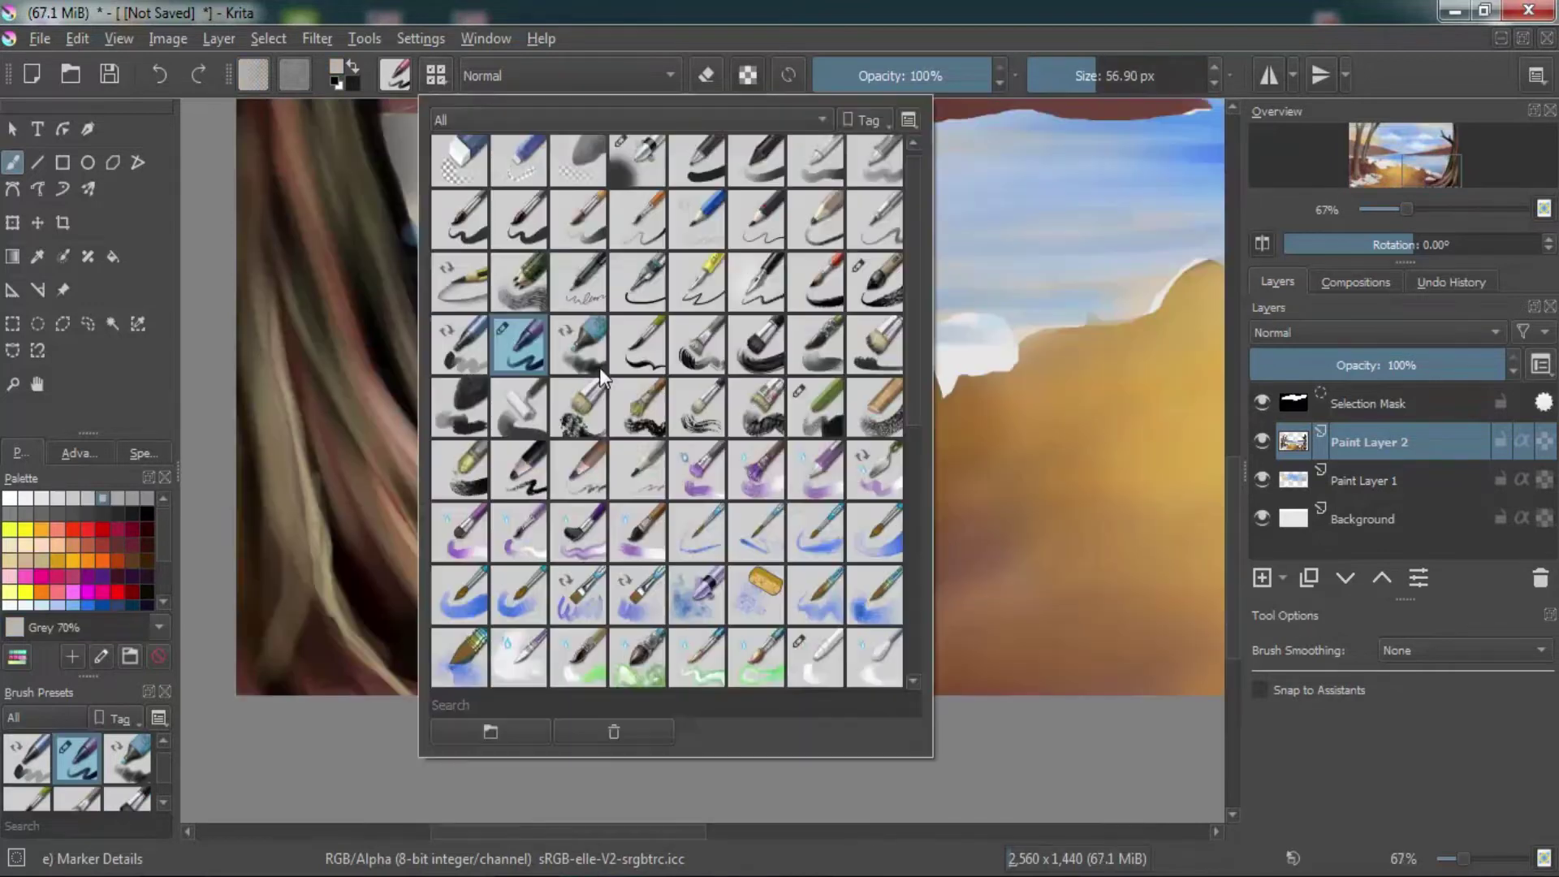
# Step: Lighten the grey rock fill, shade its lower edge Dark deep Red, and deselect
pyautogui.moveTo(794, 604); pyautogui.dragTo(818, 597)
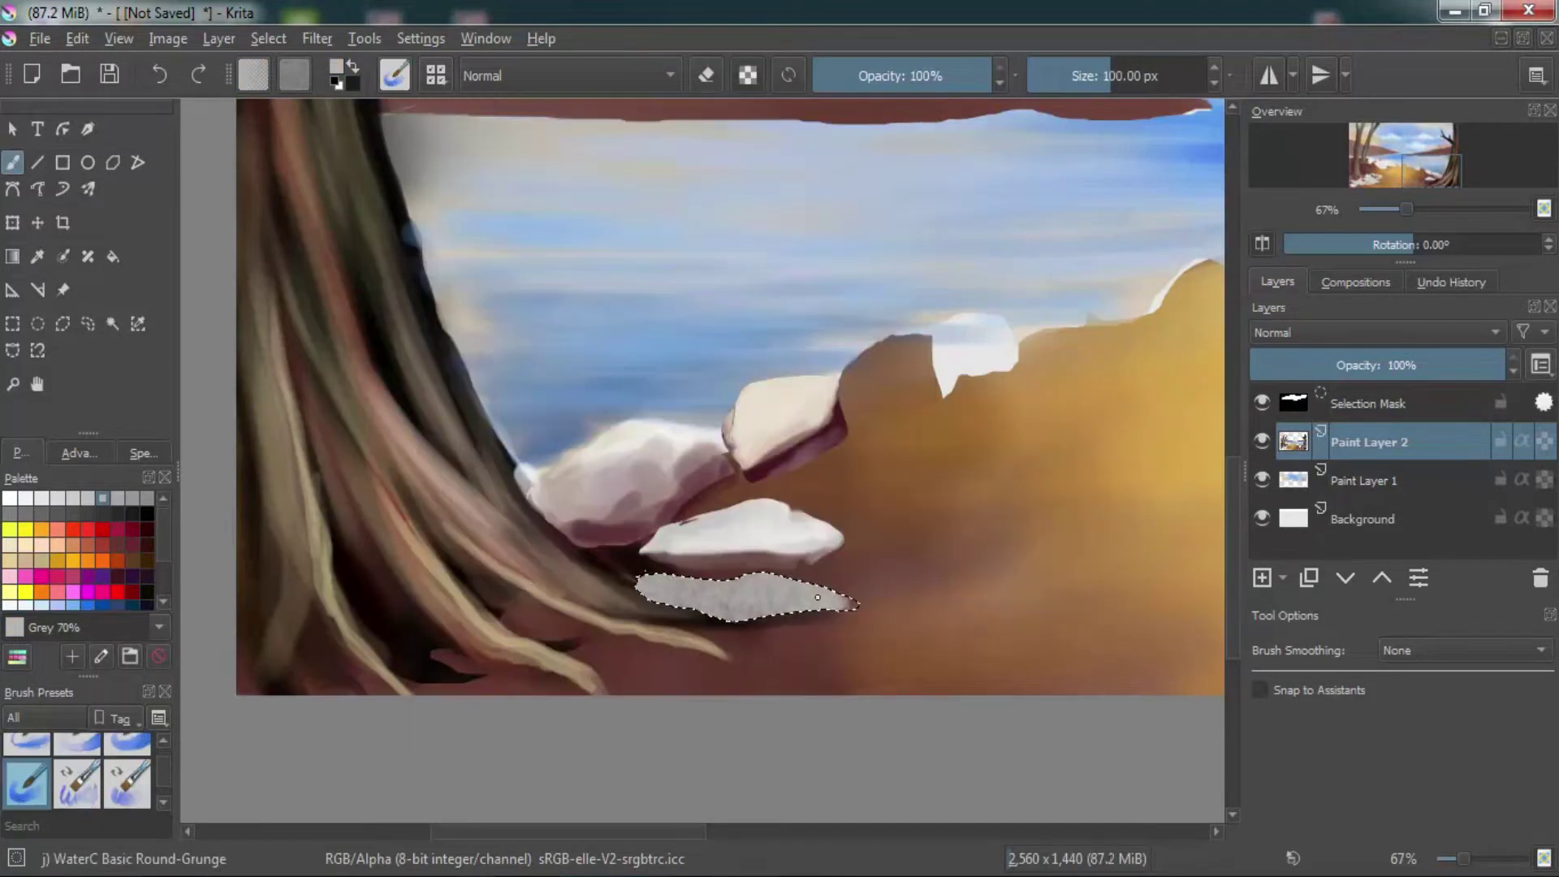
pyautogui.click(147, 528)
pyautogui.moveTo(682, 595); pyautogui.dragTo(620, 568)
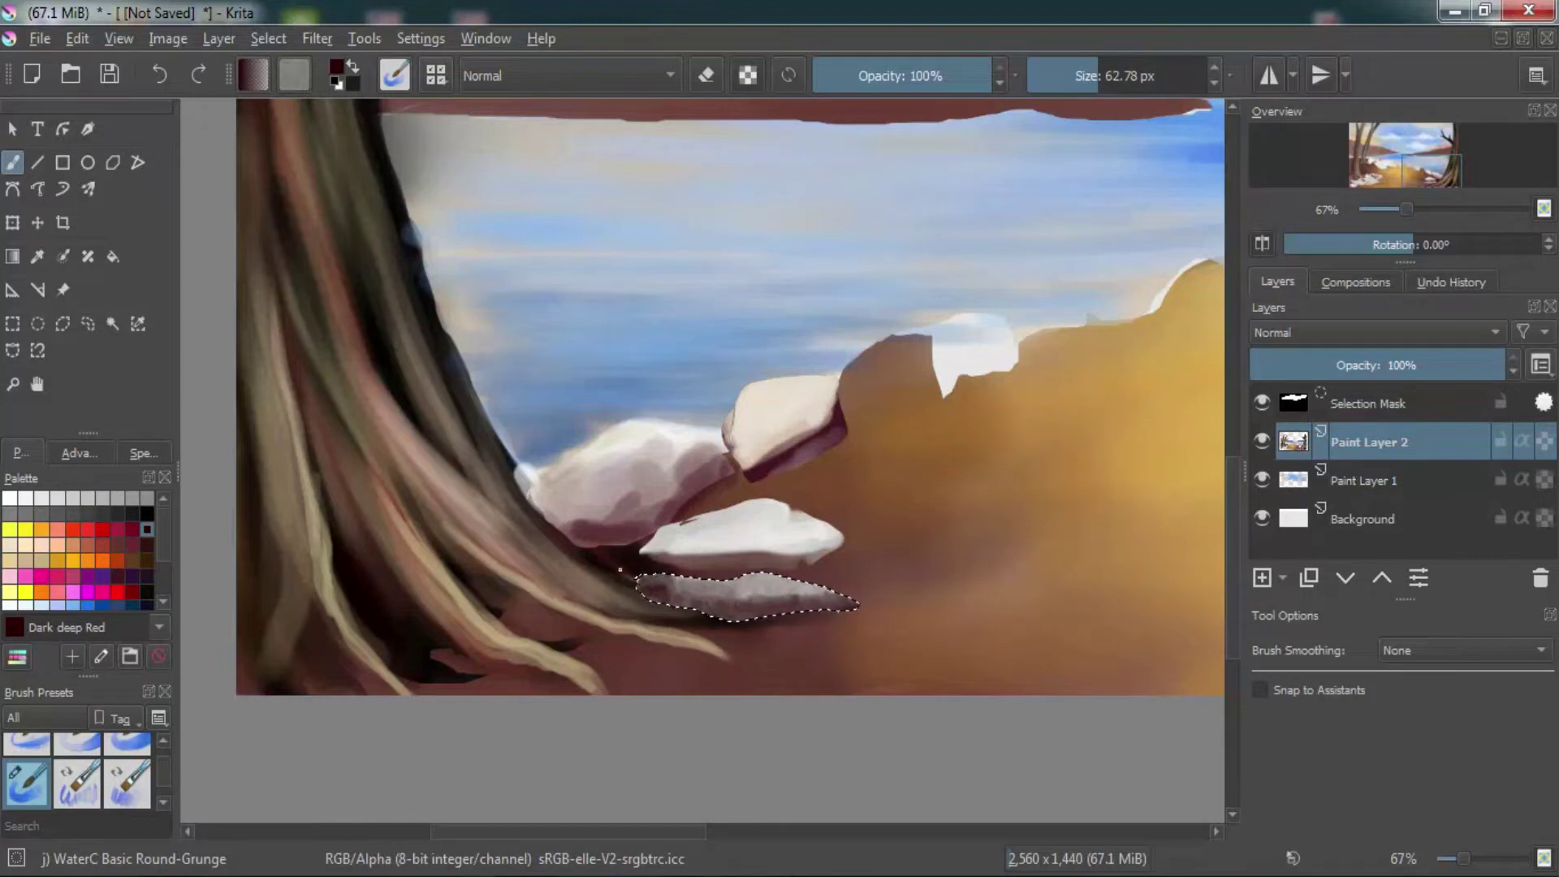
pyautogui.hotkey('ctrl', 'shift', 'a')
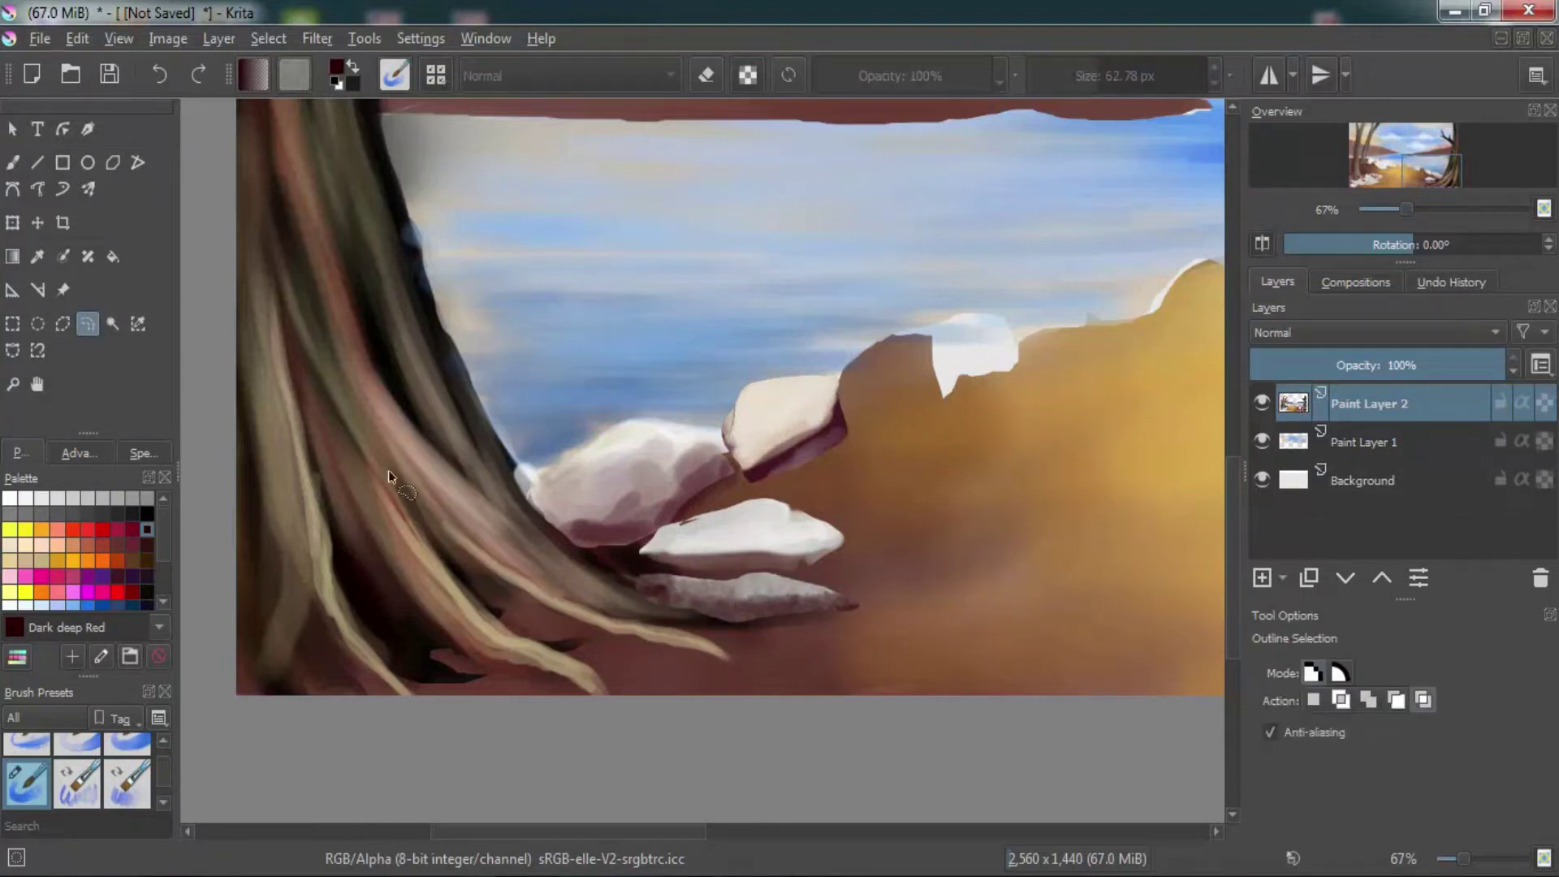
# Step: Paint orange-brown and Dark deep Red strokes over the bottom ground near the rocks
pyautogui.press('b')
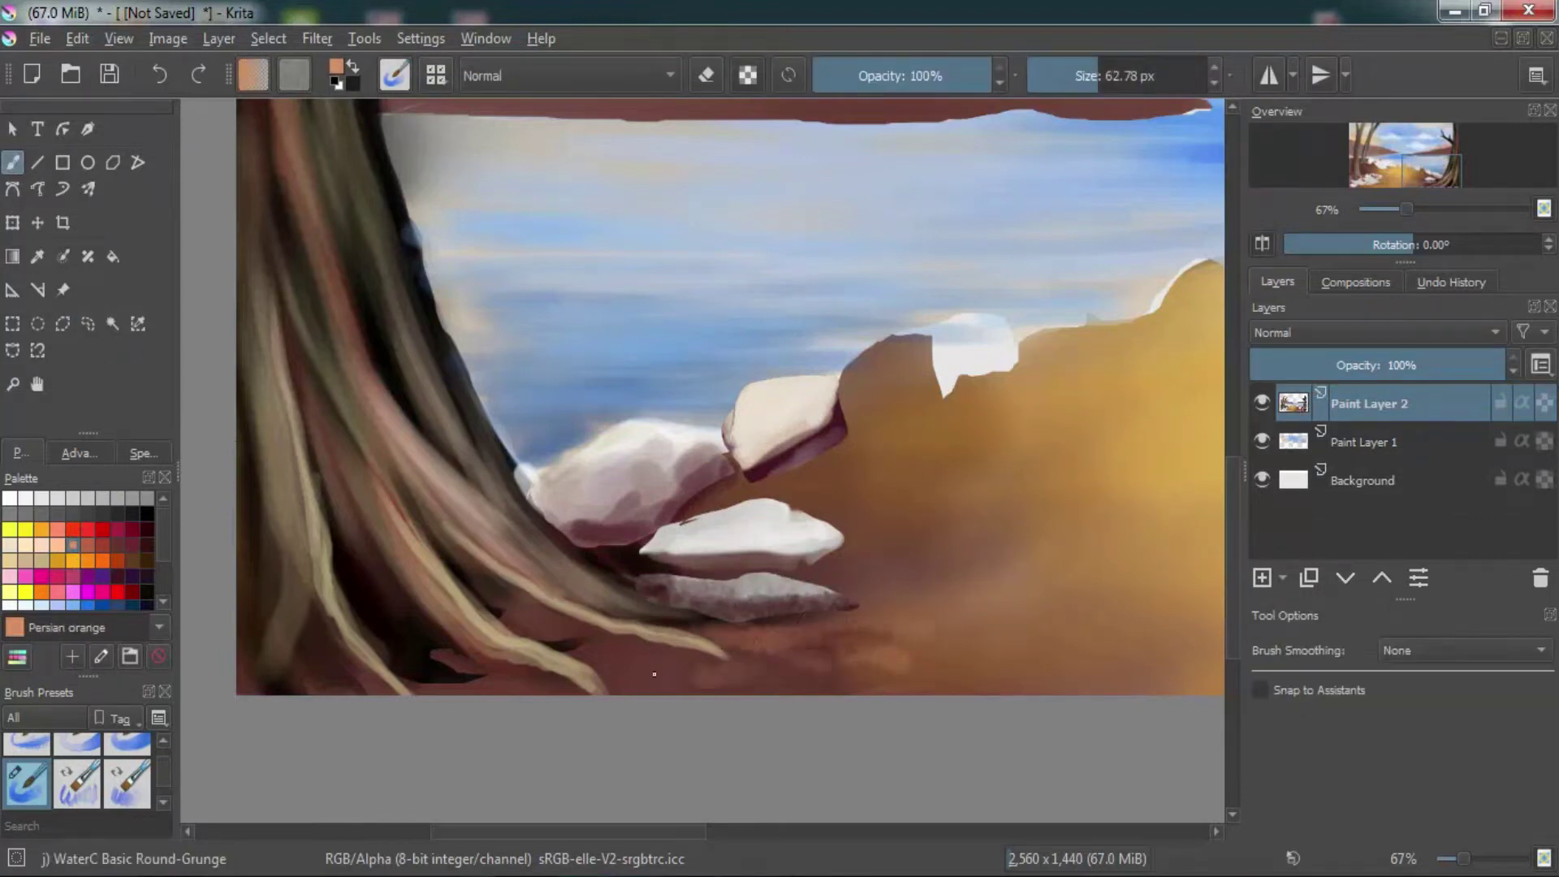
pyautogui.moveTo(655, 674); pyautogui.dragTo(929, 688)
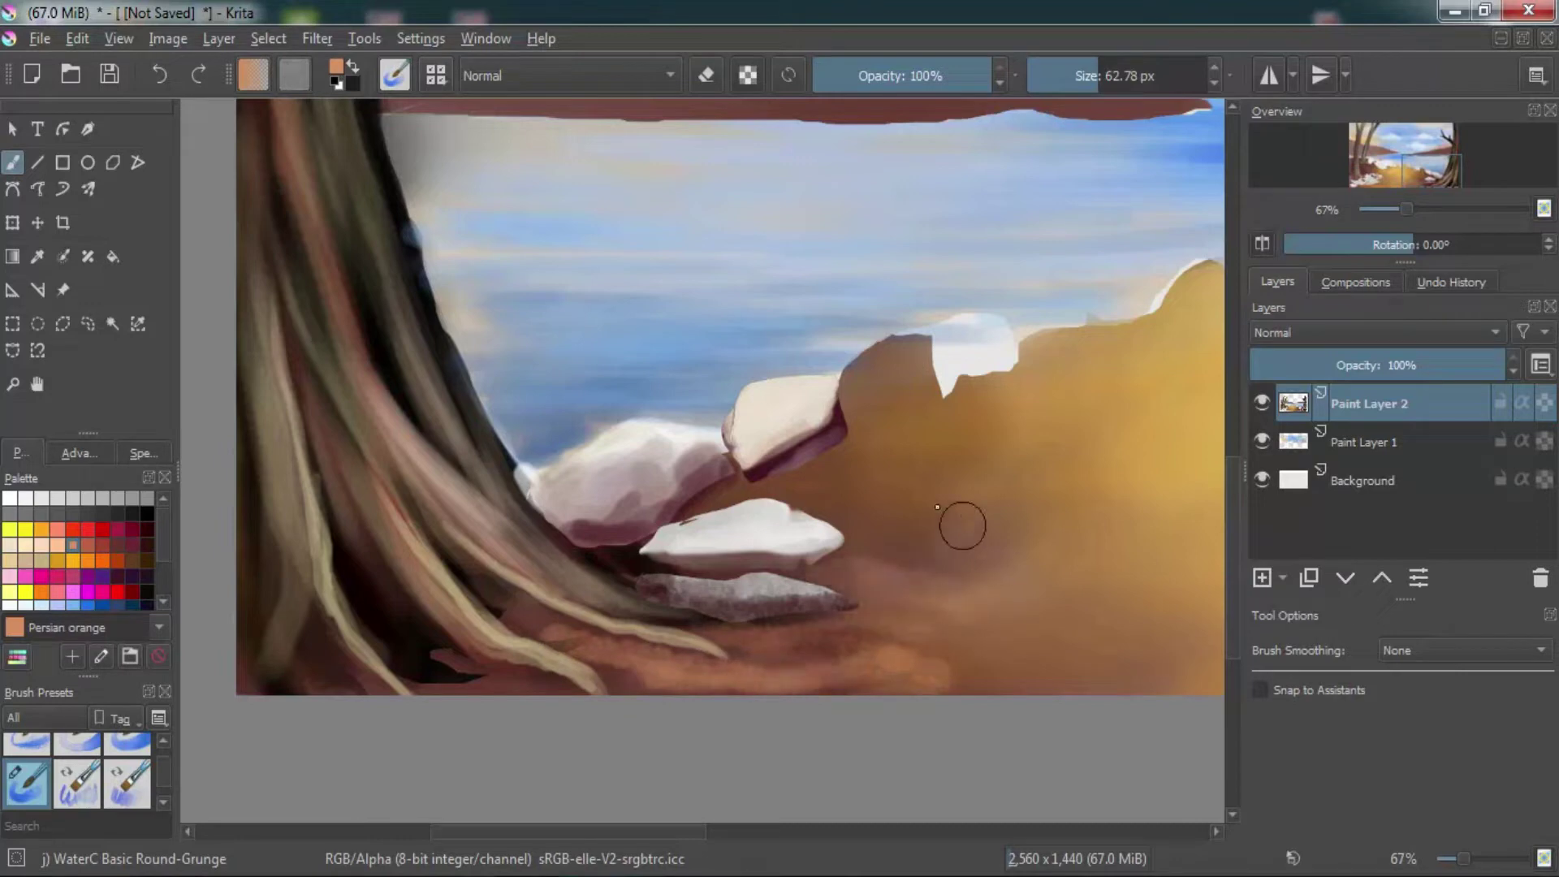
pyautogui.click(143, 530)
pyautogui.moveTo(747, 487); pyautogui.dragTo(872, 577)
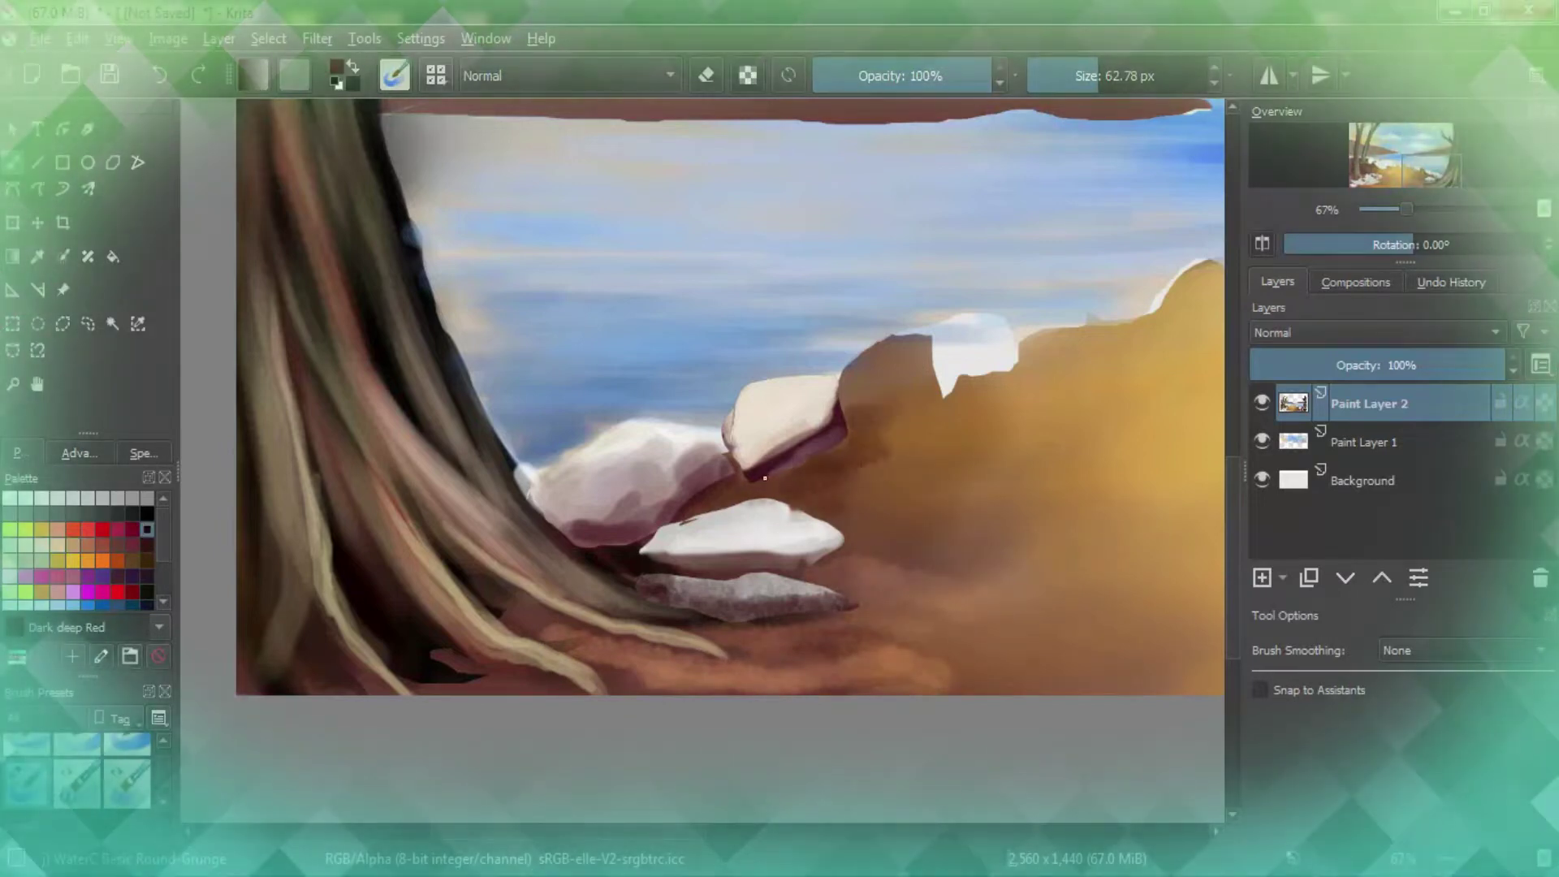
pyautogui.moveTo(812, 649); pyautogui.dragTo(1011, 682)
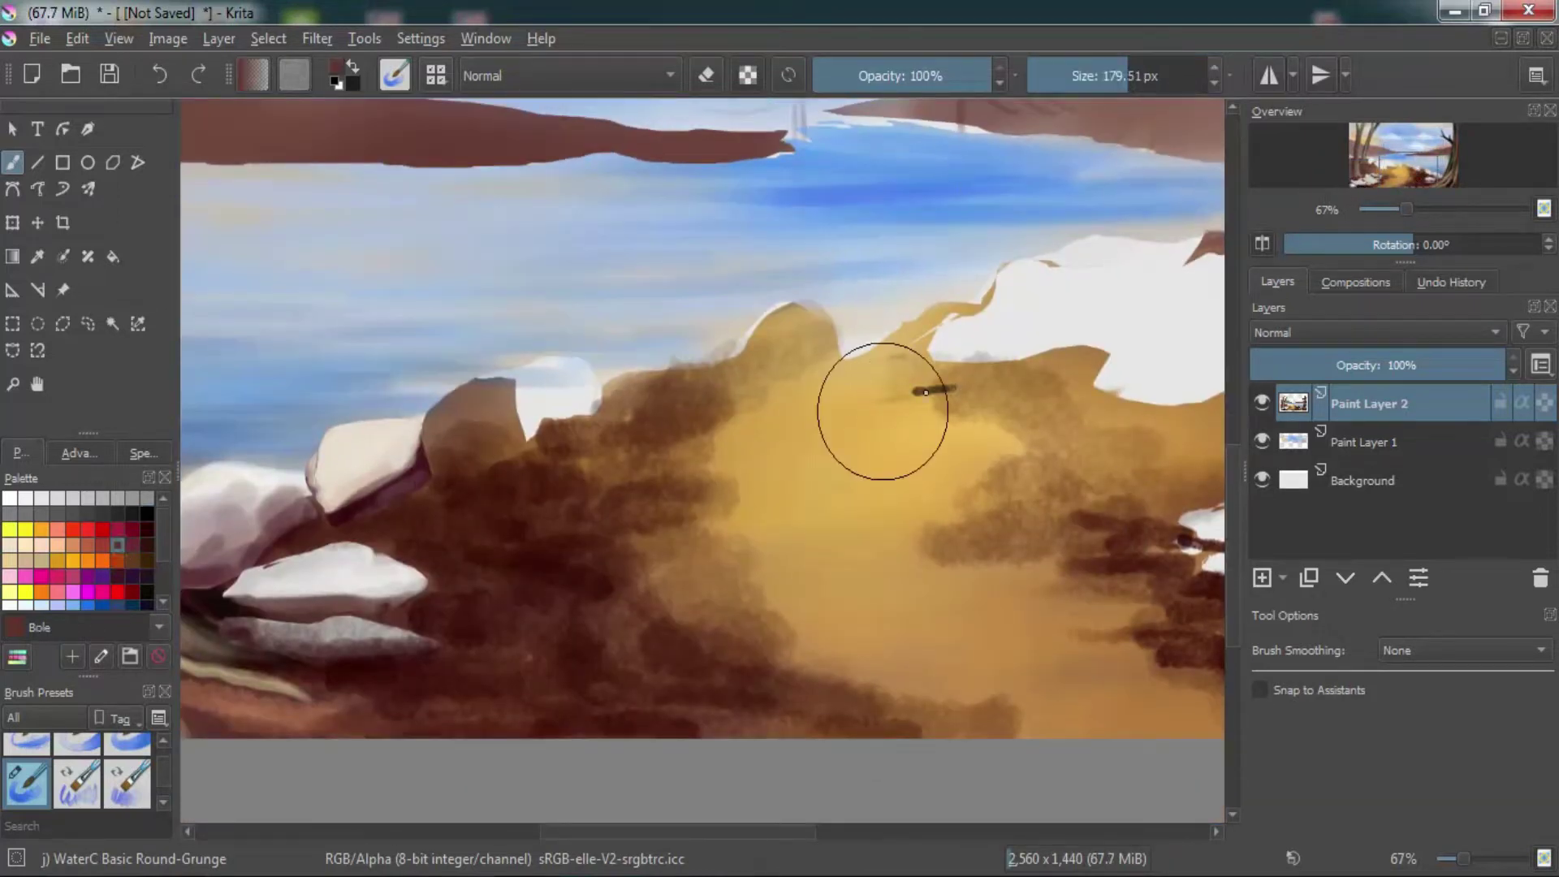
# Step: Darken the top of the path, then lasso a stone above it and fill it Grey 90%
pyautogui.moveTo(925, 392); pyautogui.dragTo(1056, 382)
pyautogui.moveTo(796, 381); pyautogui.dragTo(901, 439)
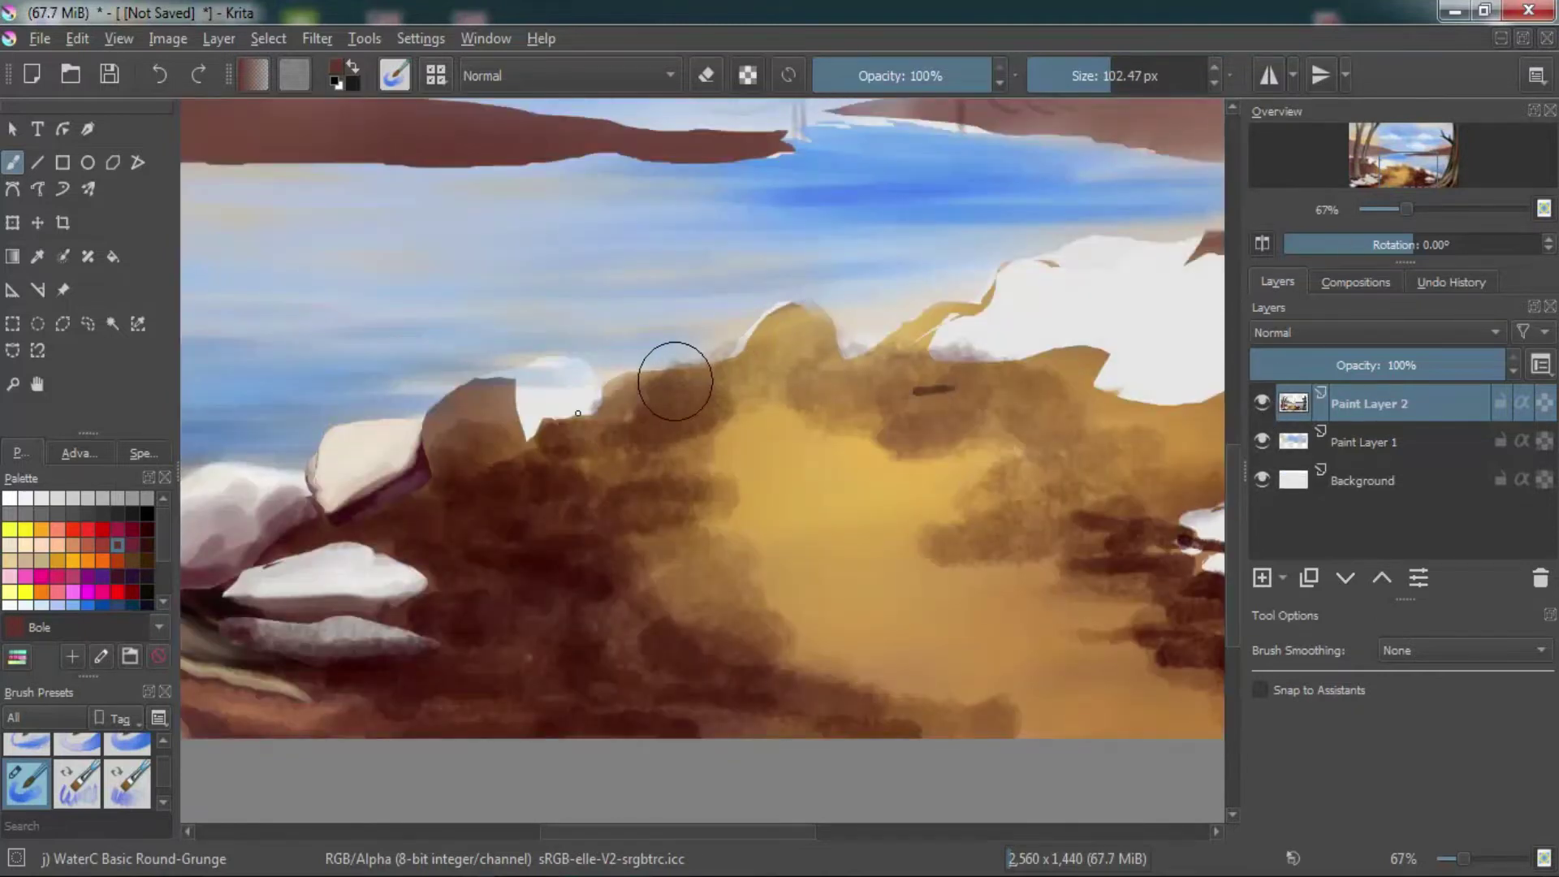
pyautogui.click(88, 323)
pyautogui.moveTo(900, 375); pyautogui.dragTo(930, 357)
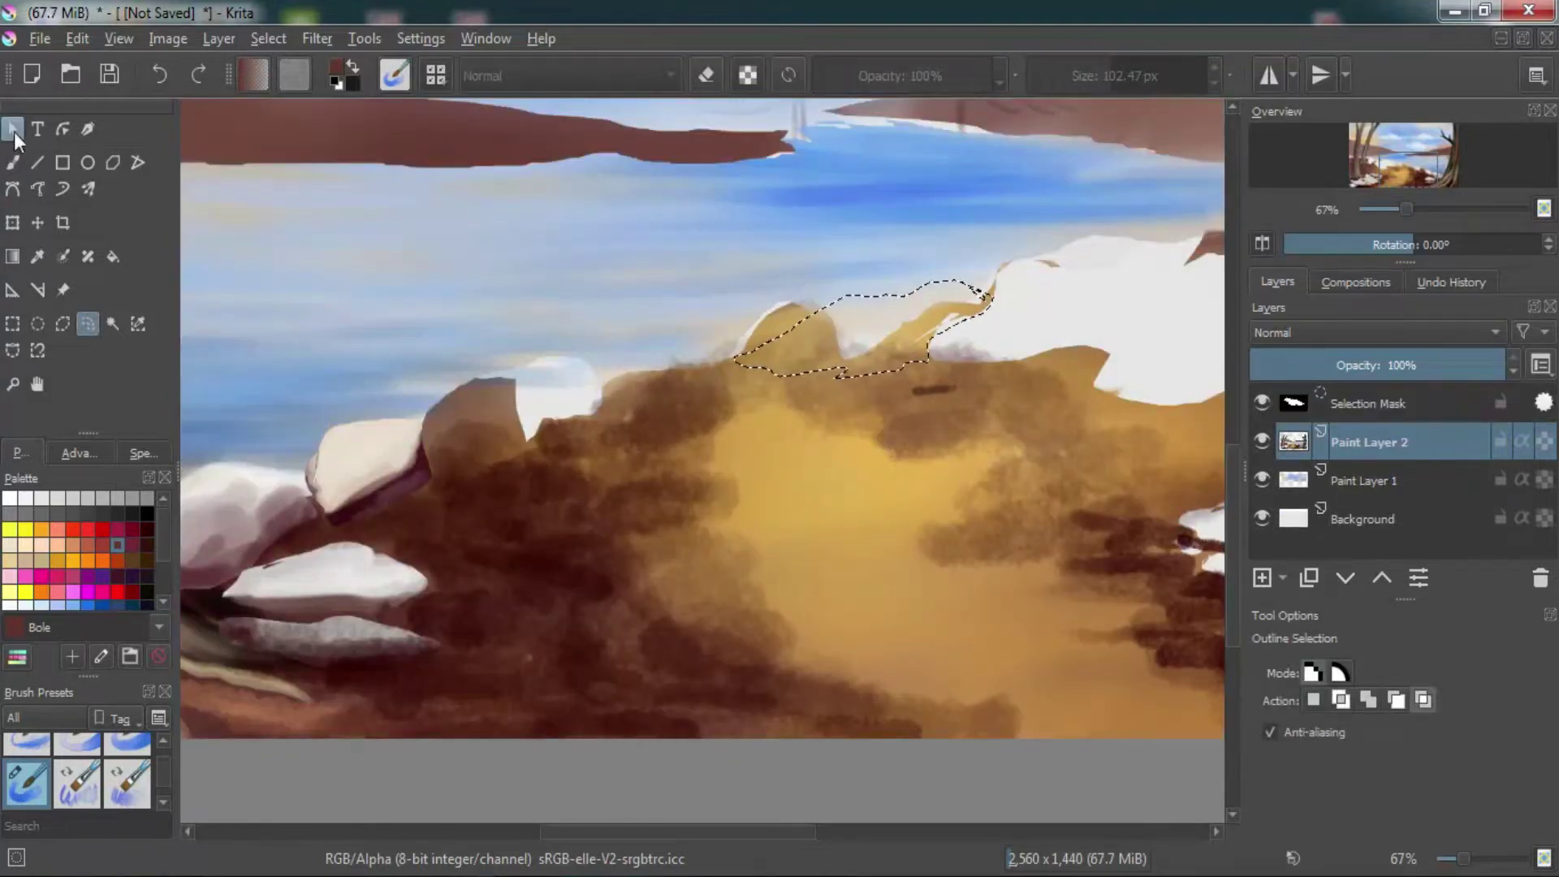
pyautogui.press('b')
pyautogui.moveTo(812, 341); pyautogui.dragTo(959, 308)
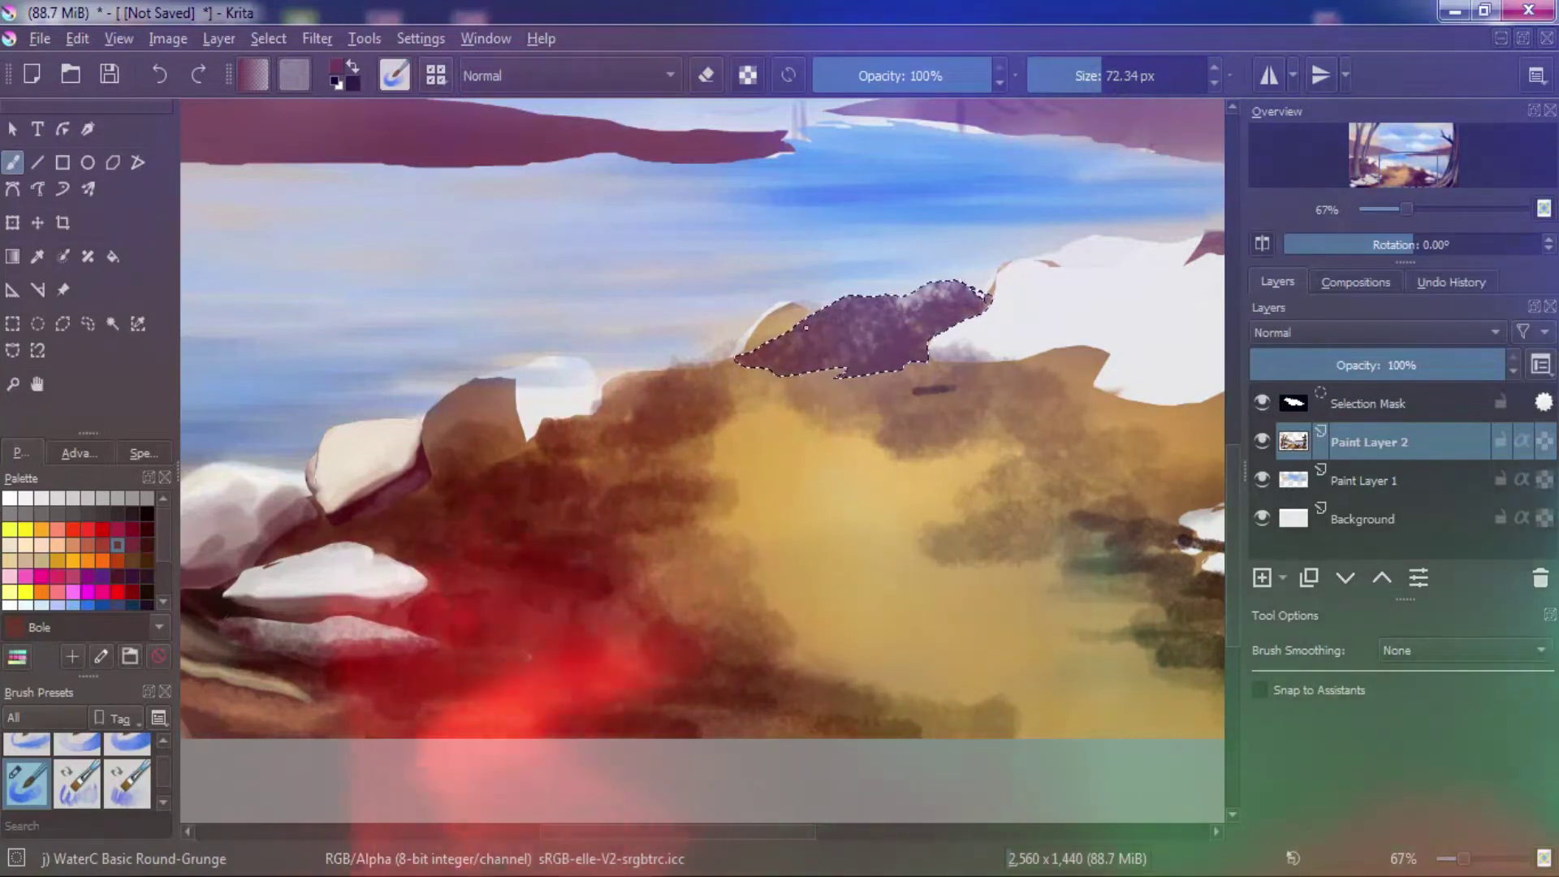
pyautogui.click(41, 498)
pyautogui.moveTo(780, 350); pyautogui.dragTo(985, 323)
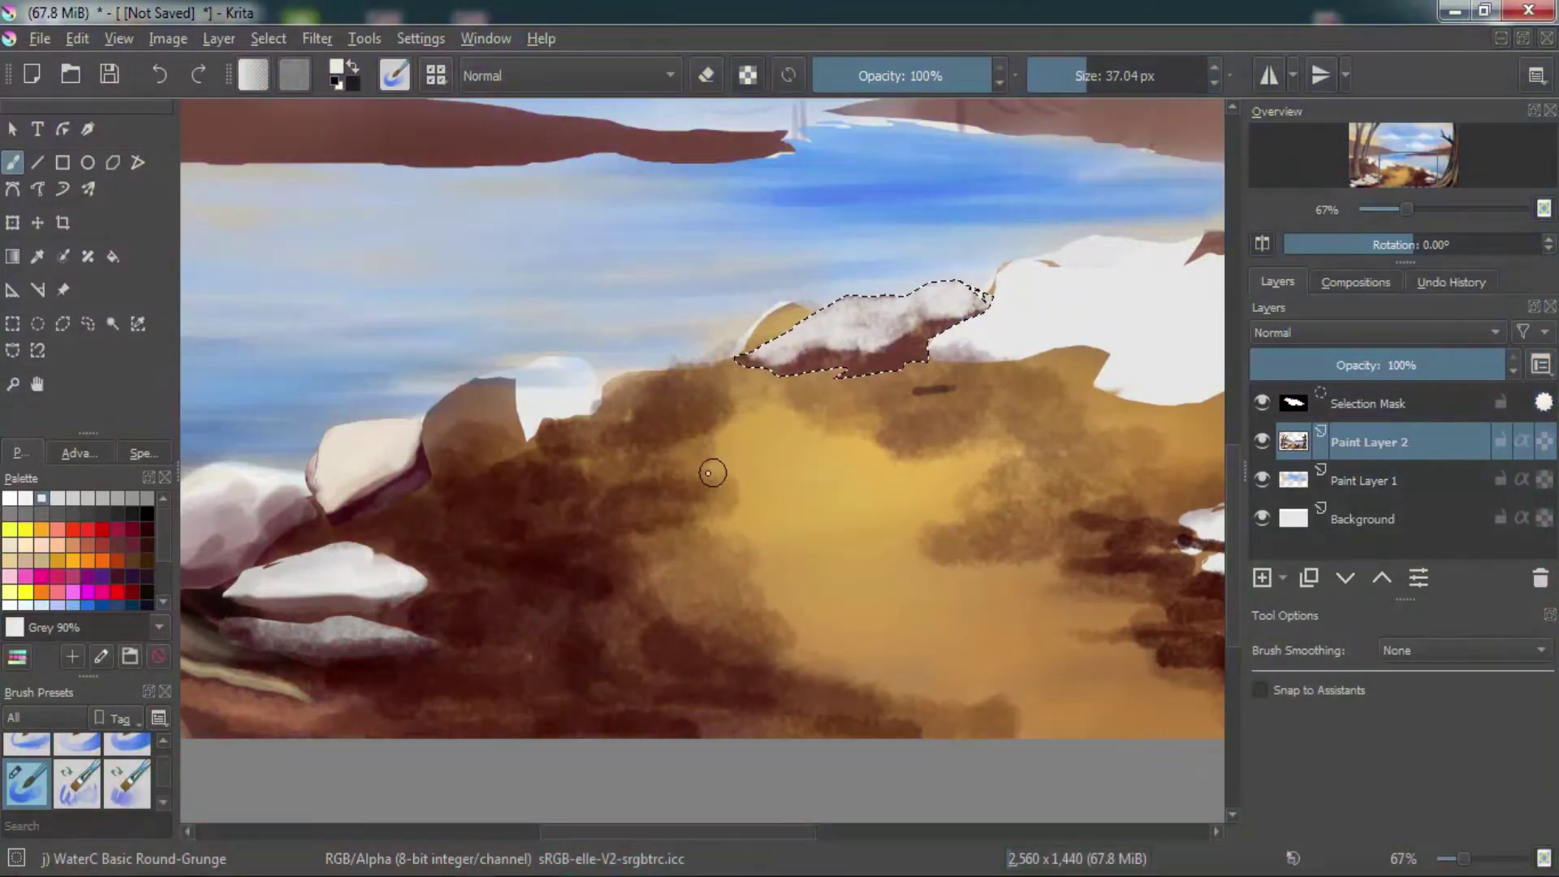
# Step: Outline a second stone, fill it light grey, and deselect it
pyautogui.hotkey('ctrl', 'r')
pyautogui.click(740, 354)
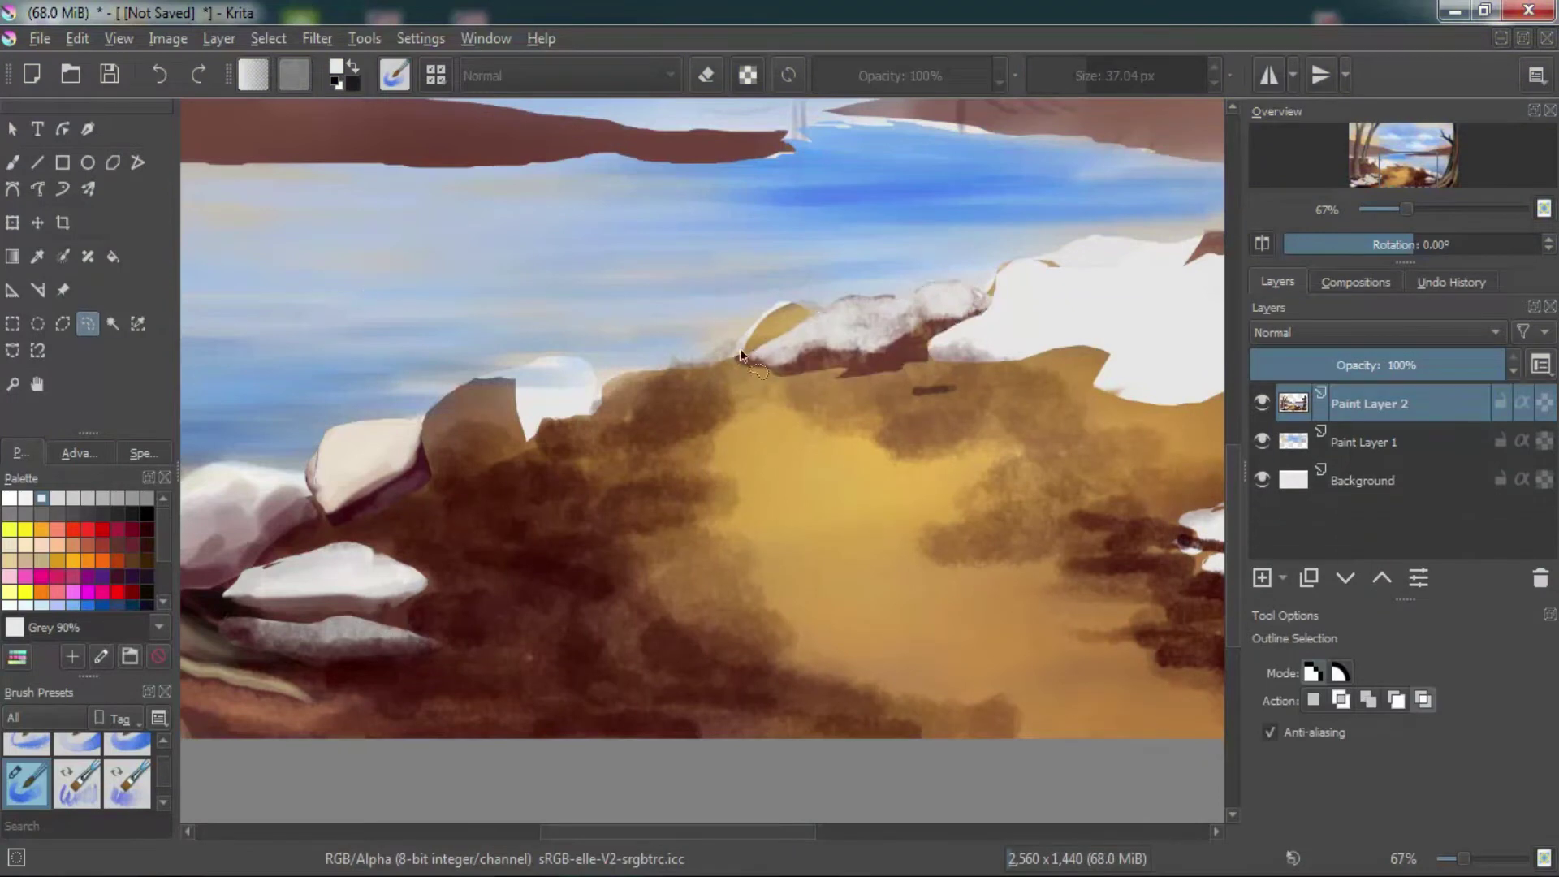
pyautogui.press('b')
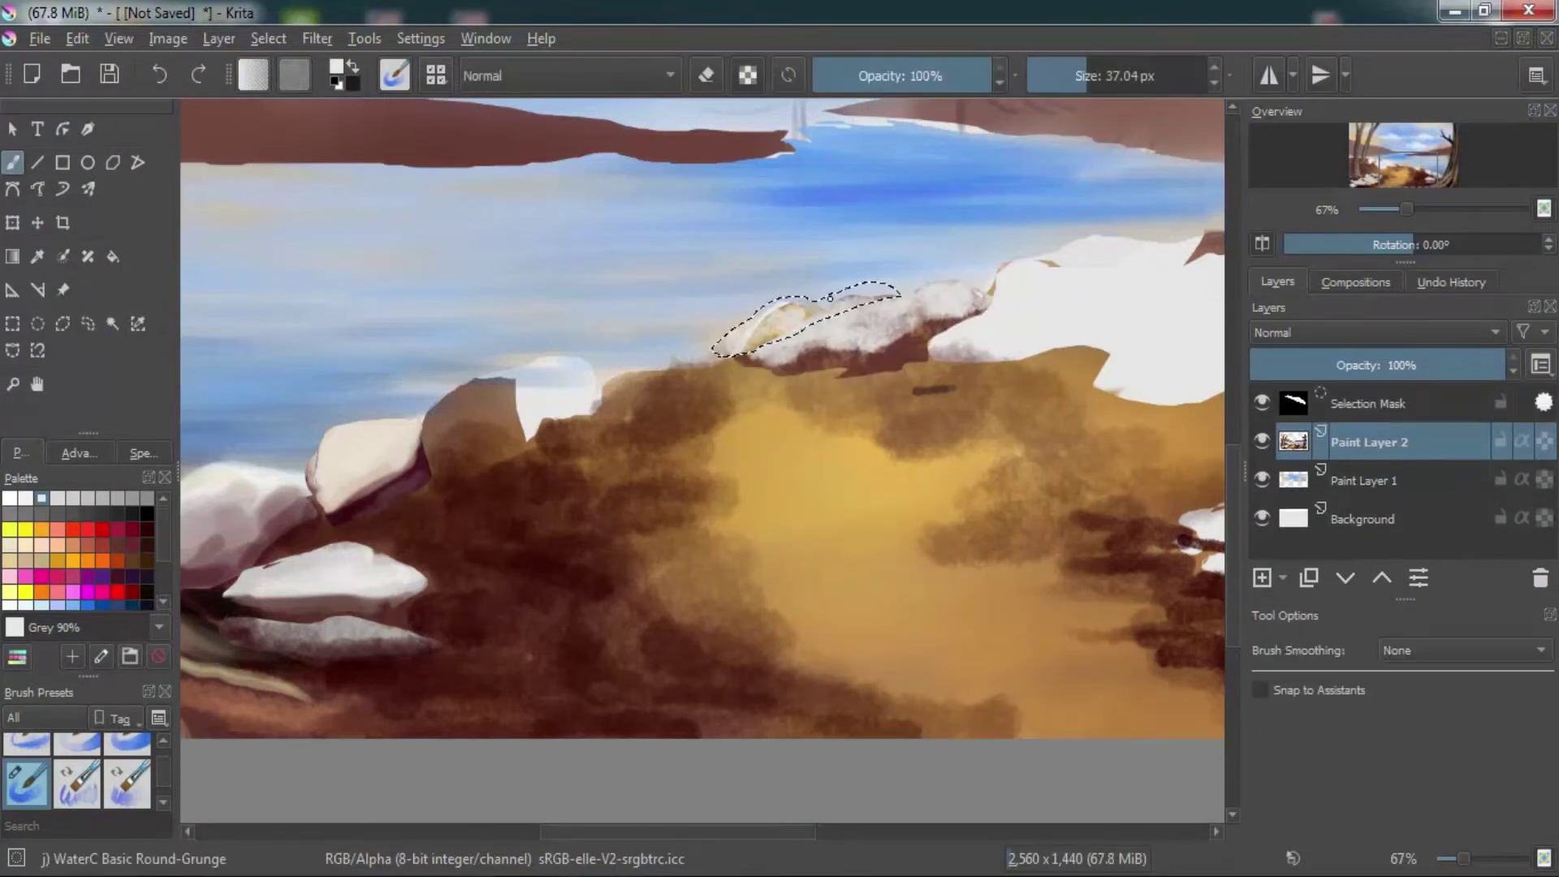
pyautogui.moveTo(735, 341); pyautogui.dragTo(896, 286)
pyautogui.click(147, 529)
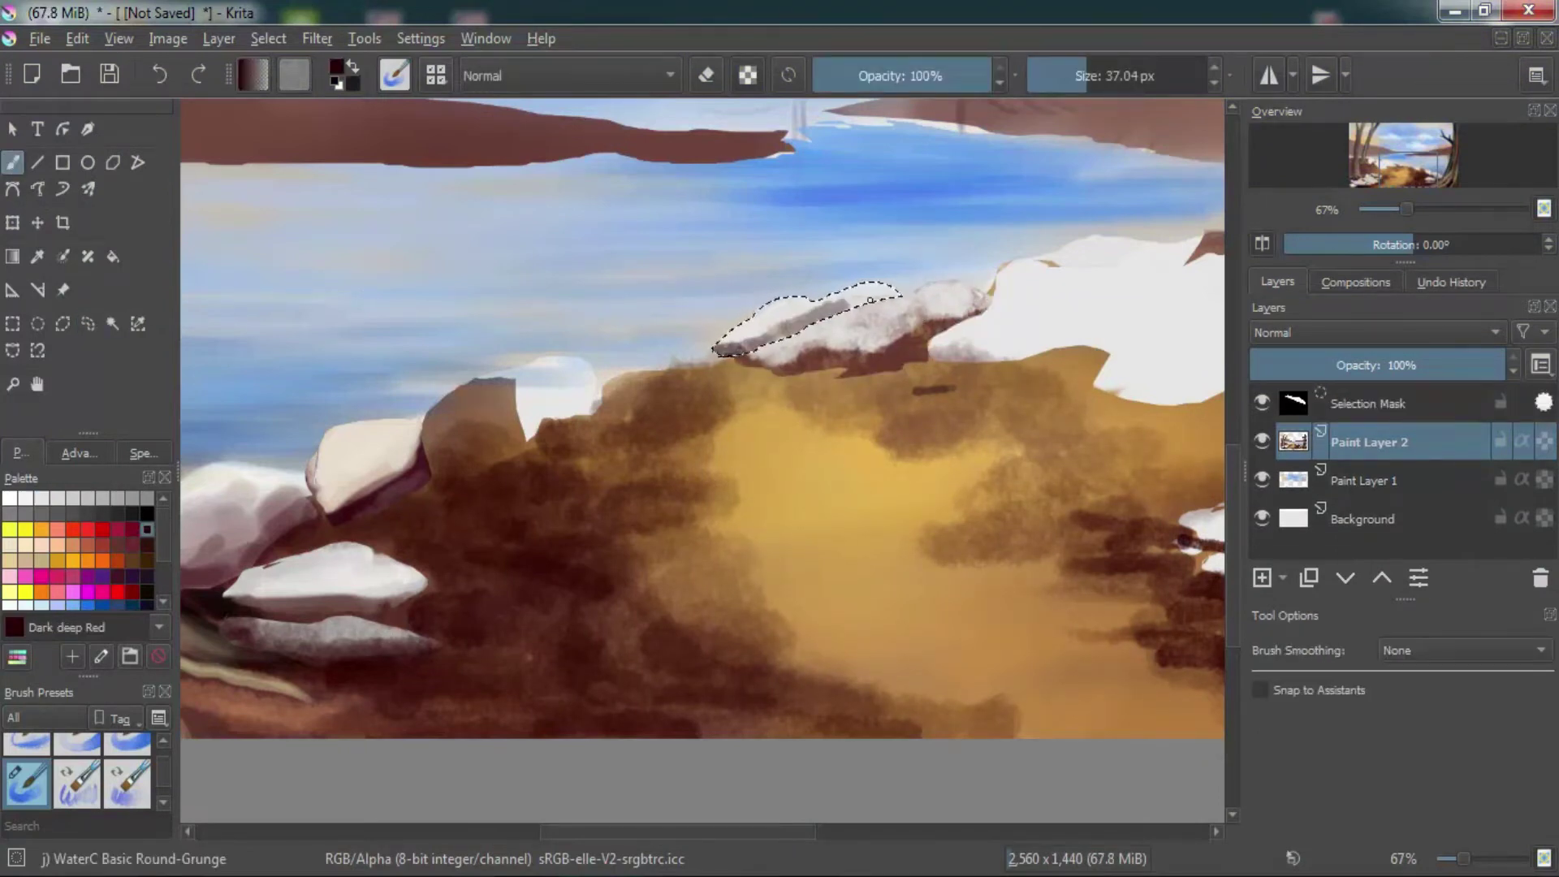
pyautogui.click(88, 324)
pyautogui.click(947, 386)
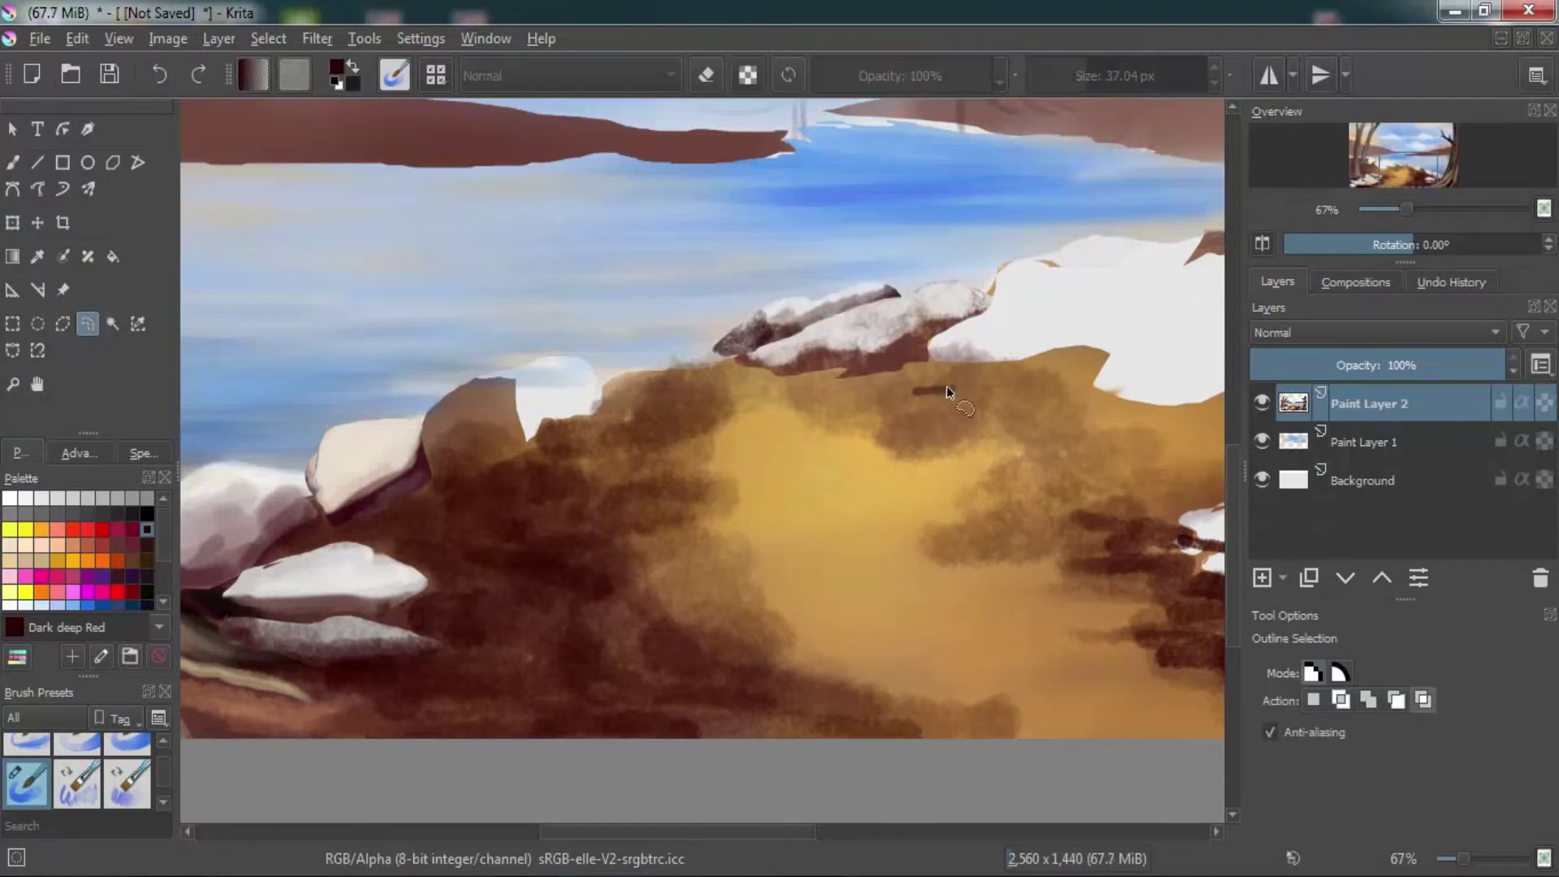
pyautogui.click(41, 497)
pyautogui.press('b')
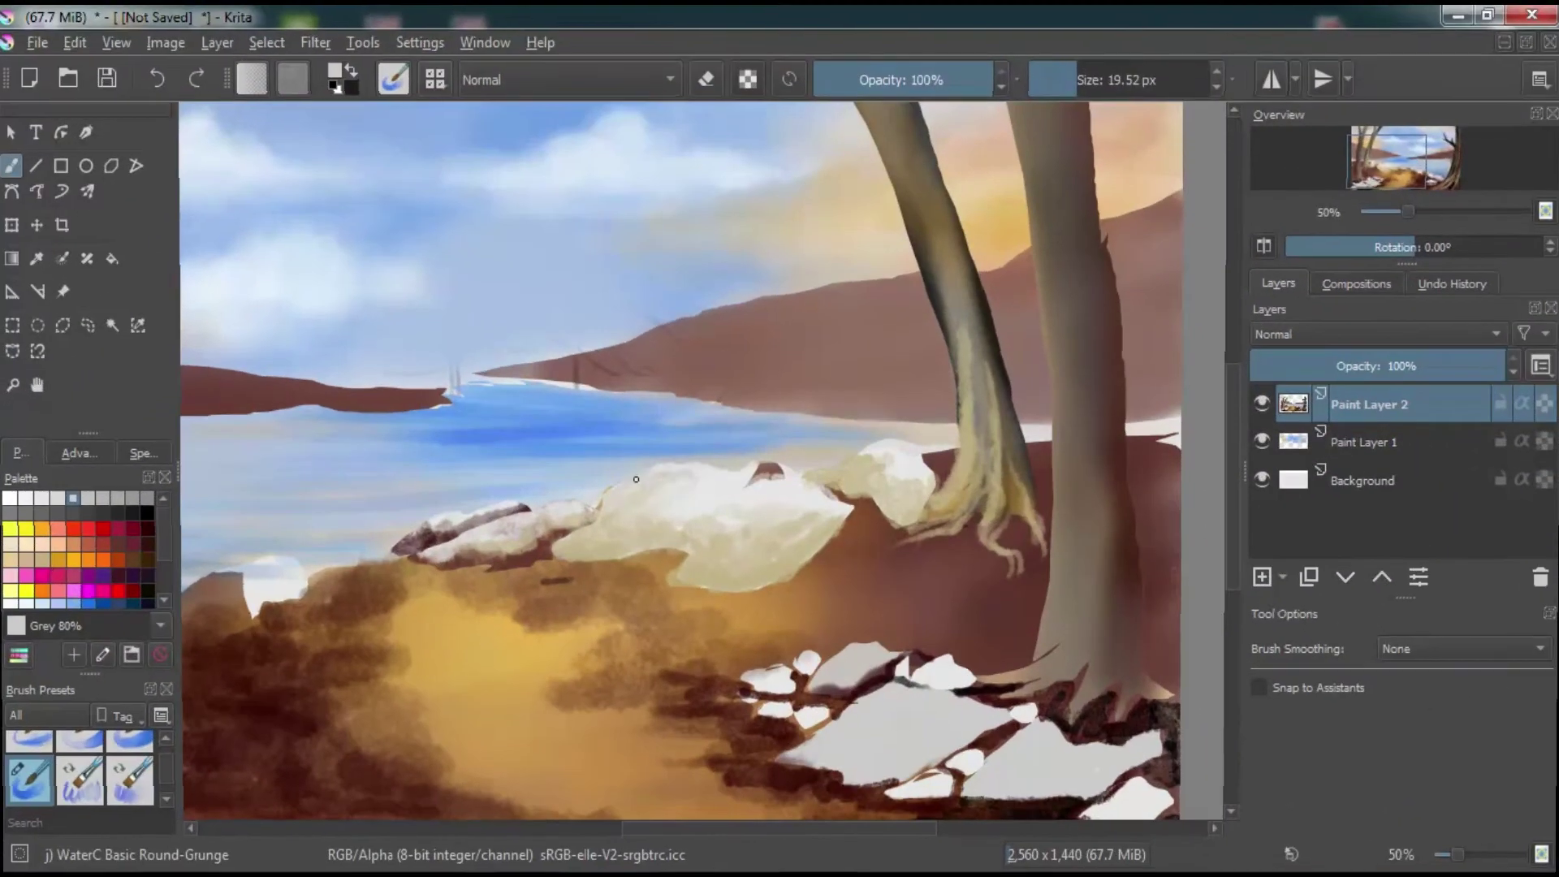
# Step: Dab pale cyan Diamond and dark Bole touches onto the stones
pyautogui.scroll(-2, 164, 557)
pyautogui.click(10, 570)
pyautogui.moveTo(633, 484); pyautogui.dragTo(686, 477)
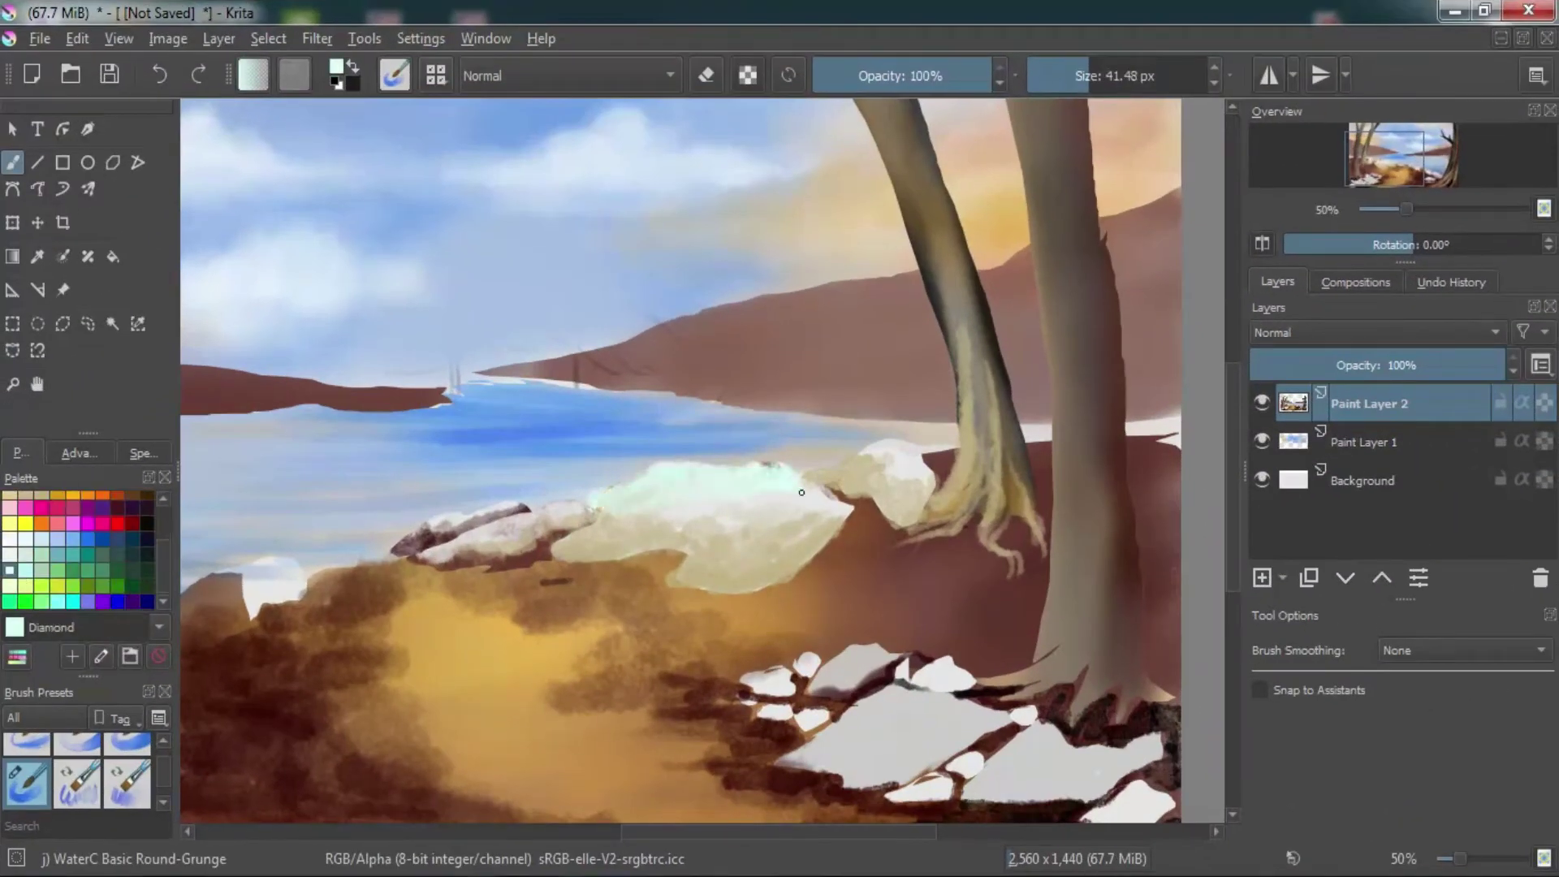
pyautogui.scroll(2, 164, 565)
pyautogui.click(118, 545)
pyautogui.moveTo(838, 460); pyautogui.dragTo(841, 474)
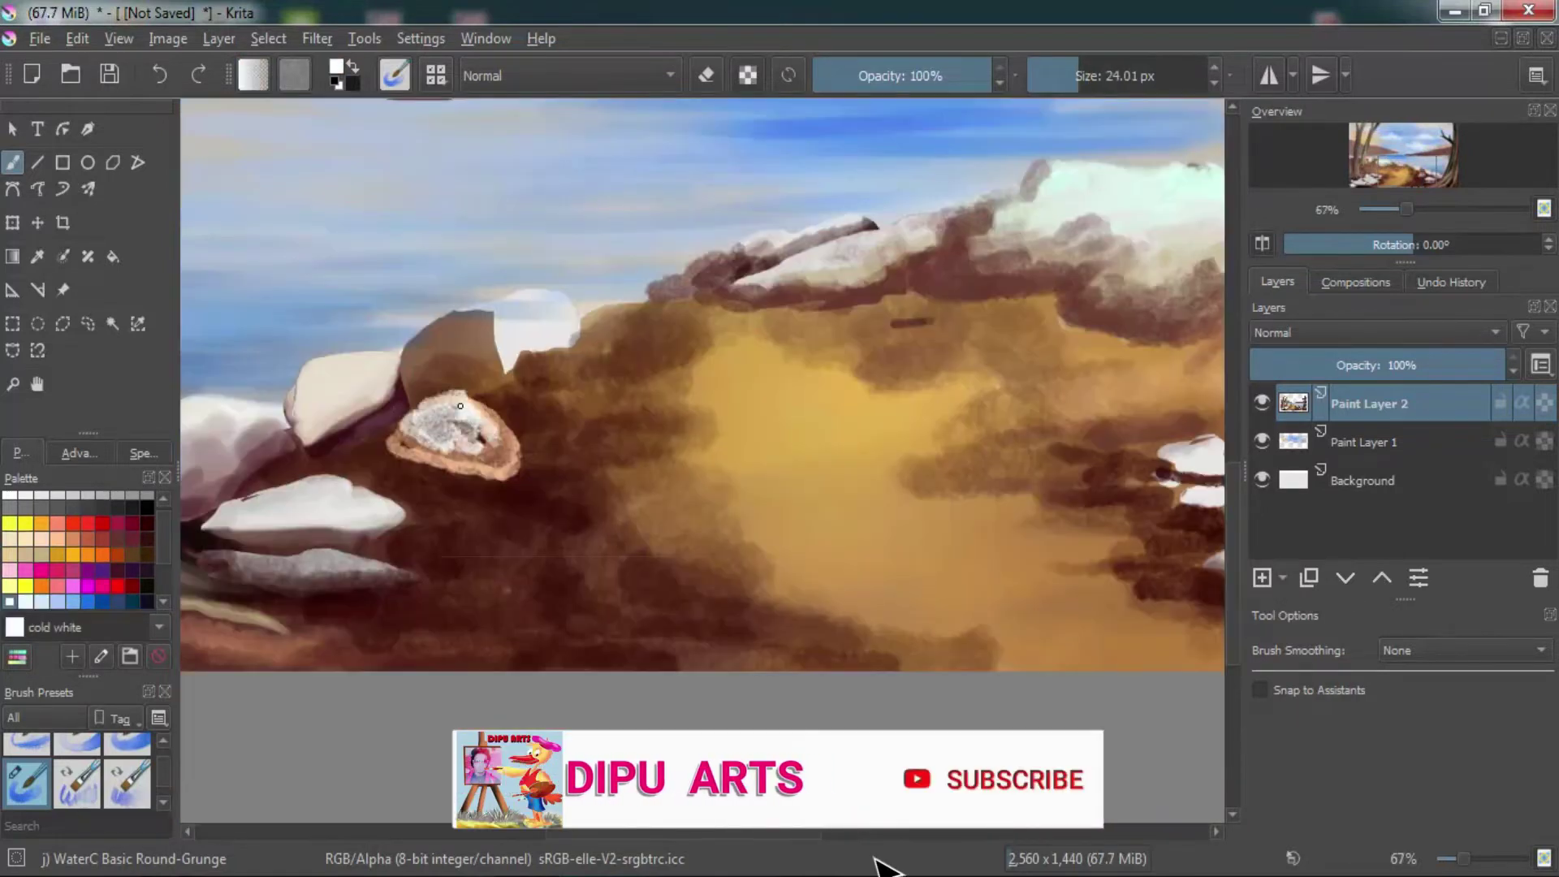
# Step: Paint white snowy stones along the path
pyautogui.moveTo(424, 411)
pyautogui.mouseDown()
pyautogui.moveTo(496, 447)
pyautogui.moveTo(585, 459)
pyautogui.mouseUp()
pyautogui.moveTo(520, 357)
pyautogui.mouseDown()
pyautogui.moveTo(630, 310)
pyautogui.moveTo(605, 321)
pyautogui.mouseUp()
pyautogui.moveTo(581, 402); pyautogui.dragTo(625, 411)
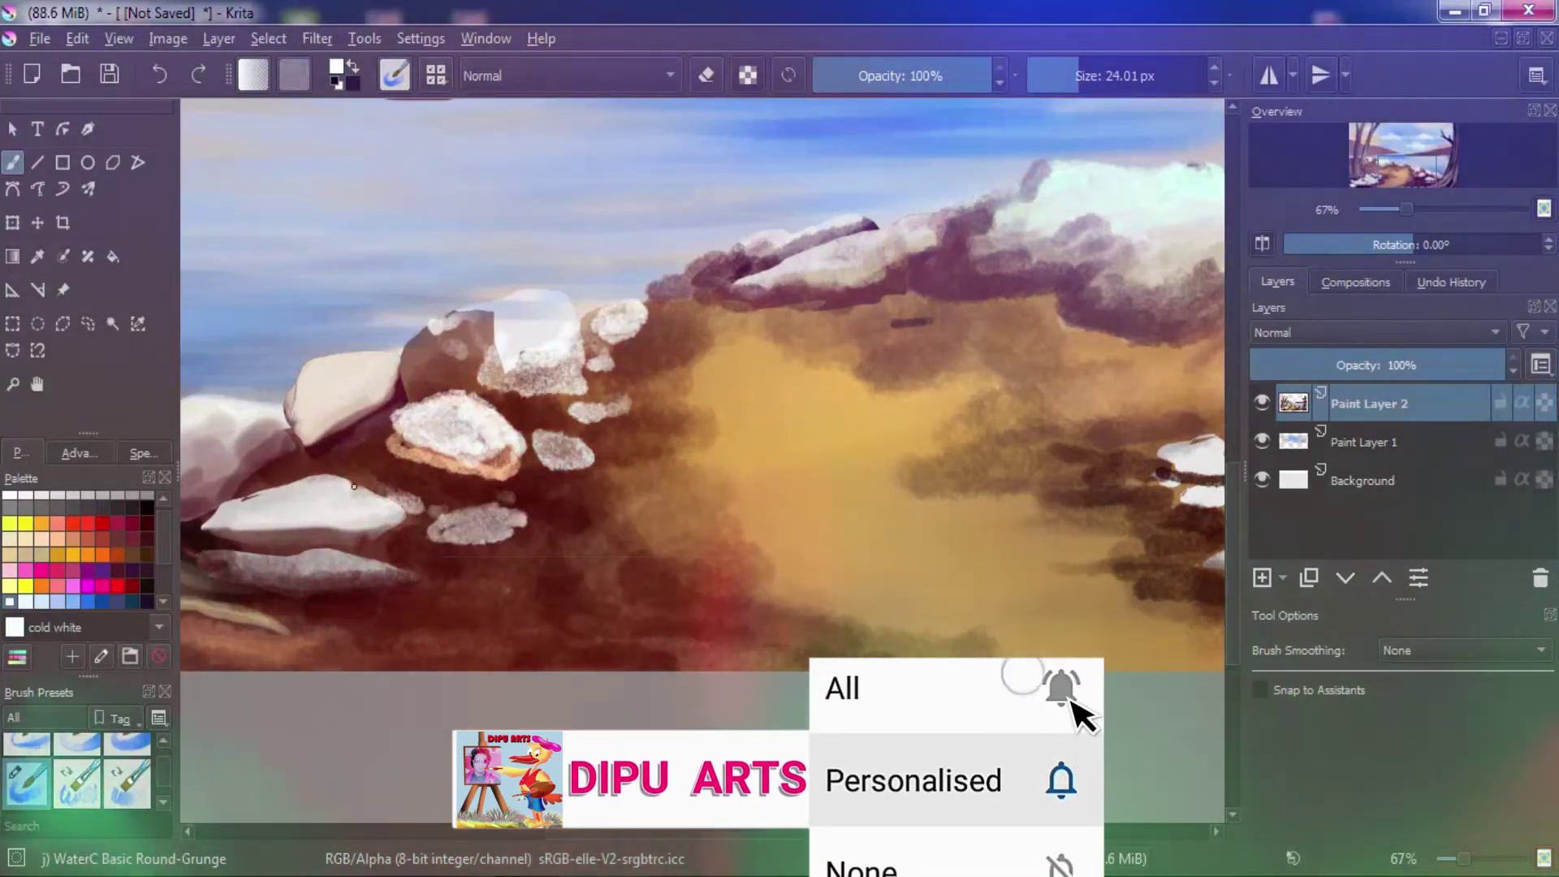
pyautogui.moveTo(422, 520)
pyautogui.mouseDown()
pyautogui.moveTo(585, 520)
pyautogui.moveTo(568, 540)
pyautogui.mouseUp()
# Step: Shade the stones with Dark deep Red and lay Ice blue light strokes over the rocks
pyautogui.click(147, 523)
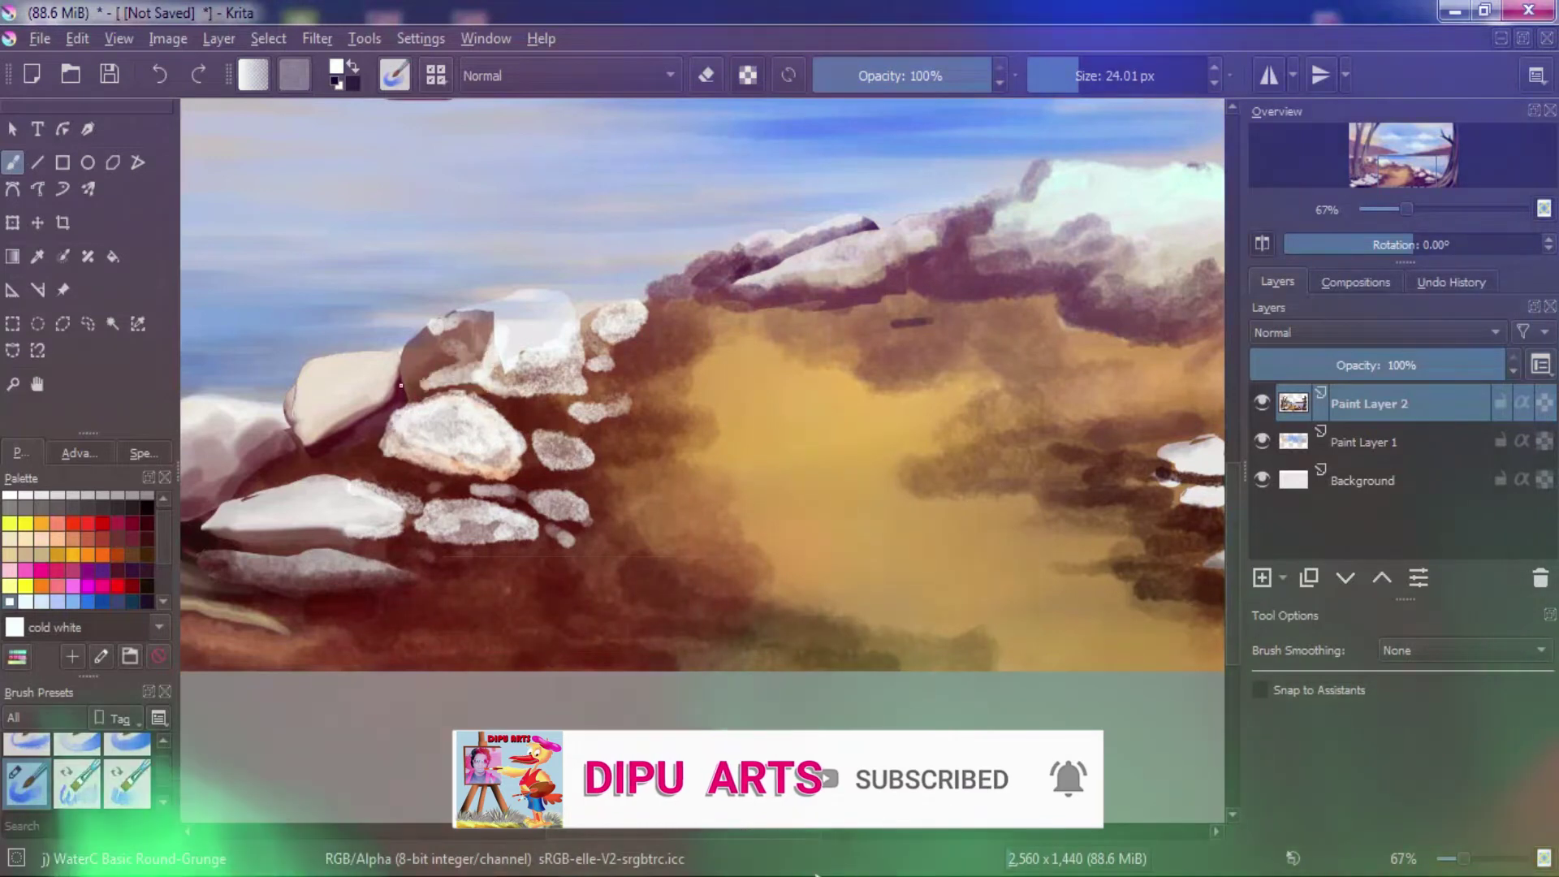
pyautogui.moveTo(406, 349)
pyautogui.mouseDown()
pyautogui.moveTo(435, 383)
pyautogui.moveTo(373, 349)
pyautogui.mouseUp()
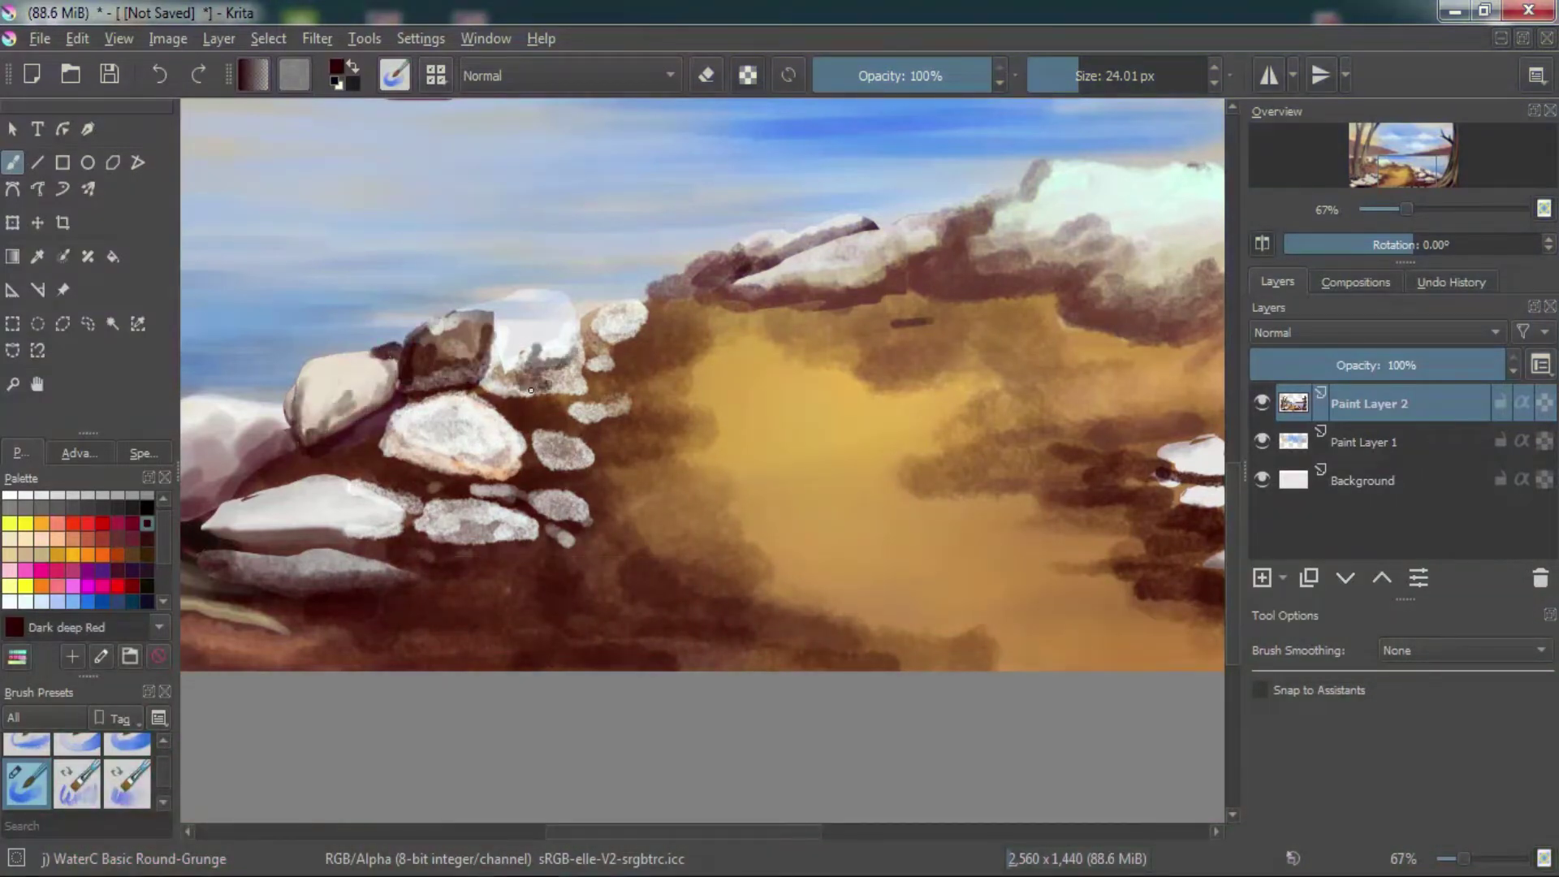
pyautogui.moveTo(531, 391); pyautogui.dragTo(488, 394)
pyautogui.keyDown('ctrl'); pyautogui.click(439, 399); pyautogui.keyUp('ctrl')
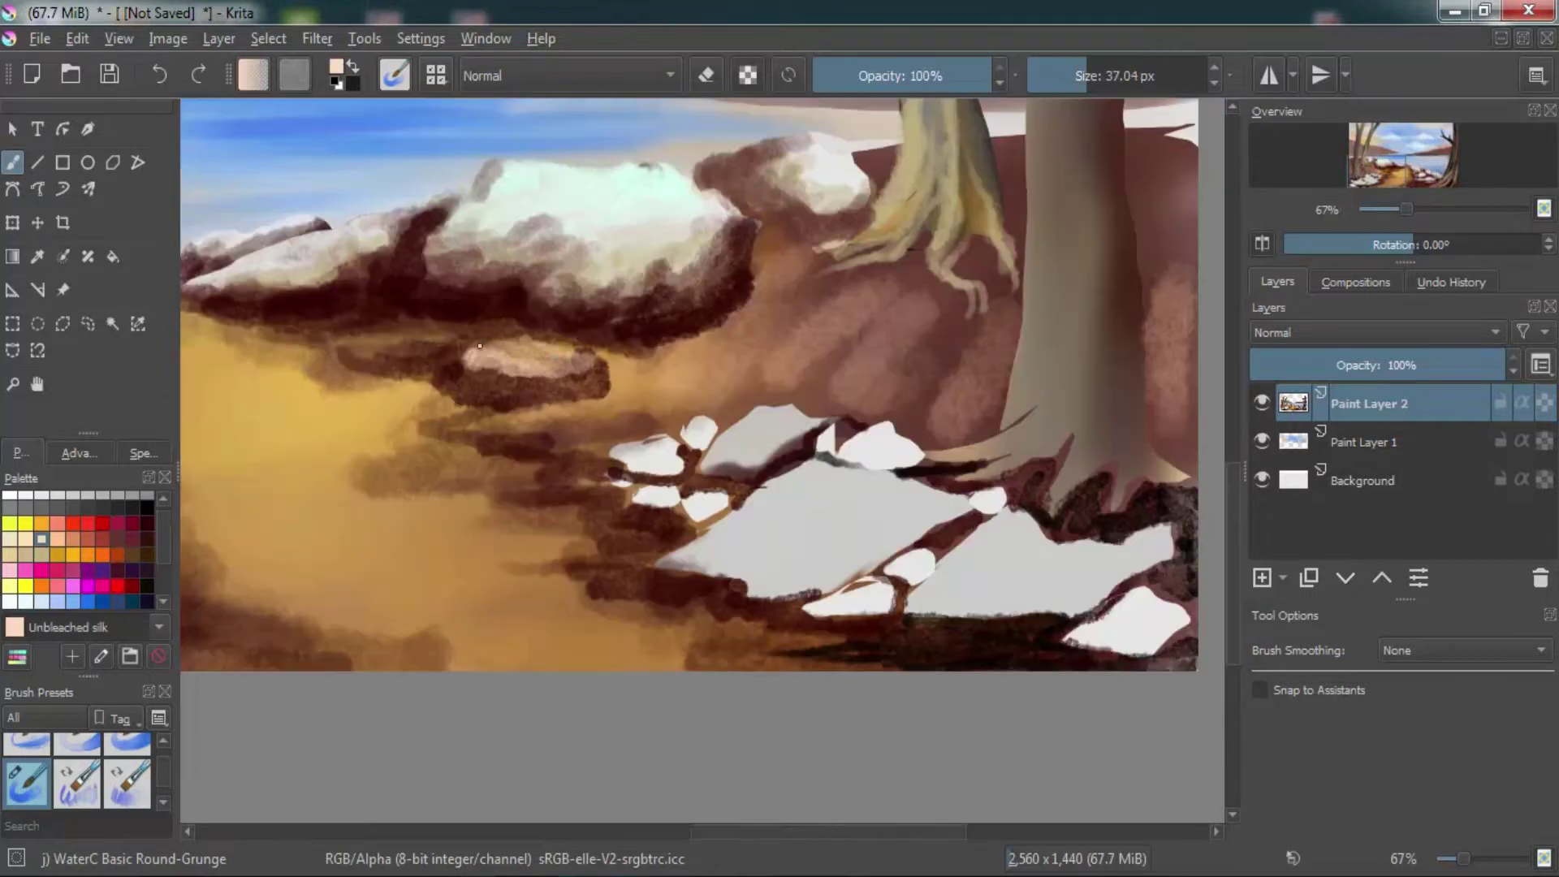
pyautogui.moveTo(276, 341)
pyautogui.mouseDown()
pyautogui.moveTo(487, 346)
pyautogui.moveTo(698, 398)
pyautogui.moveTo(489, 423)
pyautogui.mouseUp()
pyautogui.moveTo(714, 341)
pyautogui.mouseDown()
pyautogui.moveTo(853, 402)
pyautogui.moveTo(719, 345)
pyautogui.moveTo(837, 389)
pyautogui.mouseUp()
# Step: Add Bistre shadows at the rock's base
pyautogui.click(25, 497)
pyautogui.click(147, 545)
pyautogui.moveTo(686, 381); pyautogui.dragTo(822, 411)
pyautogui.moveTo(723, 381); pyautogui.dragTo(844, 349)
# Step: Darken the ground below the stones and the trunk base with Dark deep Red
pyautogui.click(147, 529)
pyautogui.moveTo(593, 642); pyautogui.dragTo(898, 650)
pyautogui.moveTo(901, 601); pyautogui.dragTo(1161, 536)
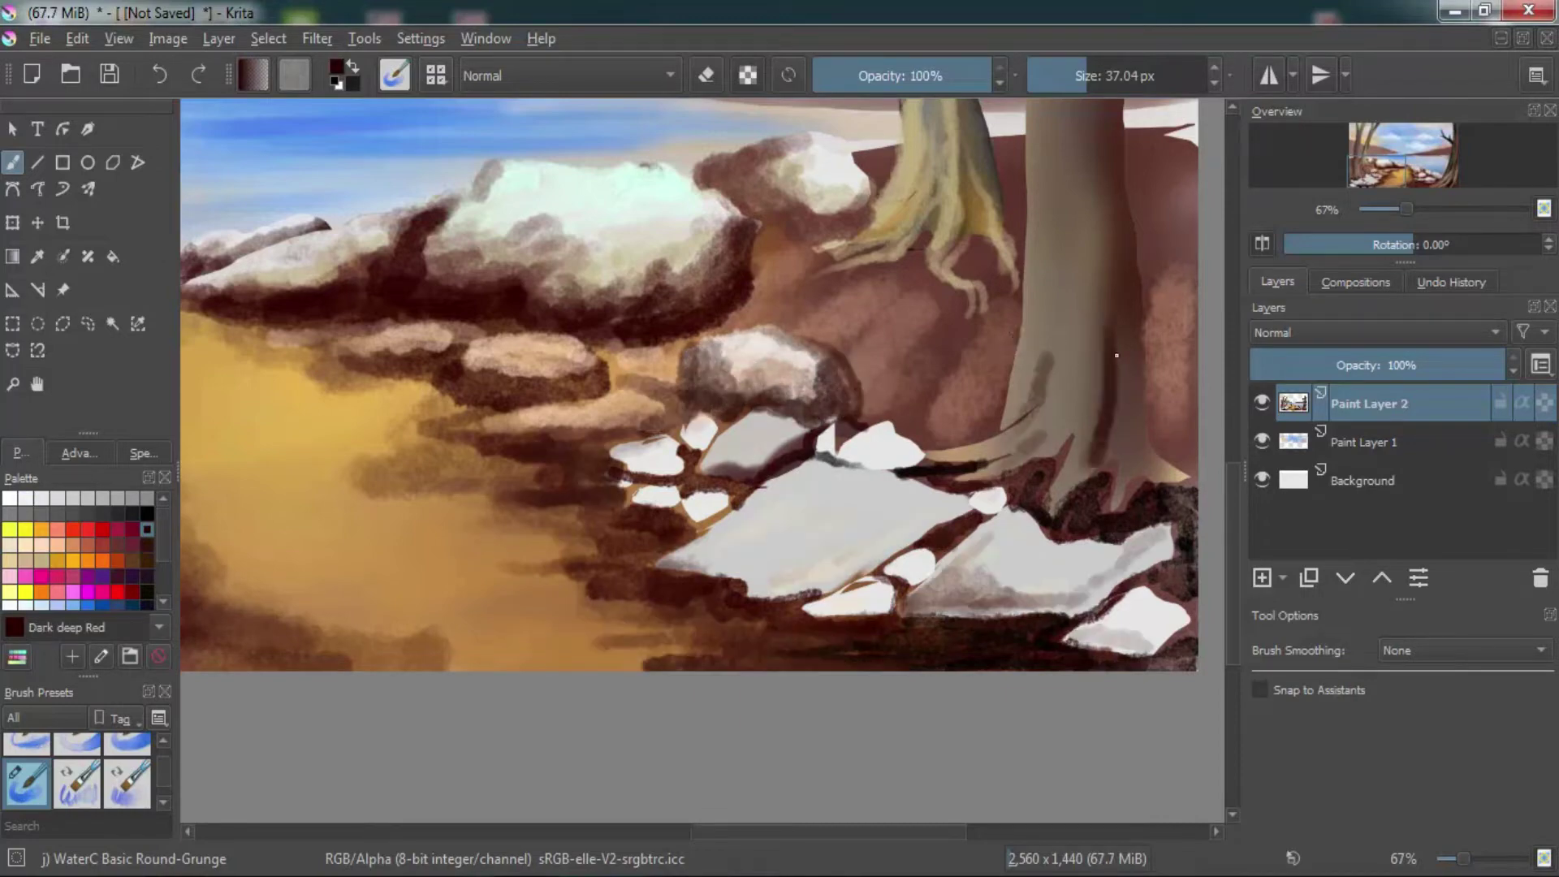
pyautogui.moveTo(1104, 276); pyautogui.dragTo(1117, 467)
pyautogui.moveTo(1072, 317); pyautogui.dragTo(1006, 471)
# Step: Bring the trunks into view and paint dark red strokes down the right trunk
pyautogui.moveTo(1423, 177); pyautogui.dragTo(1415, 155)
pyautogui.moveTo(984, 341); pyautogui.dragTo(975, 576)
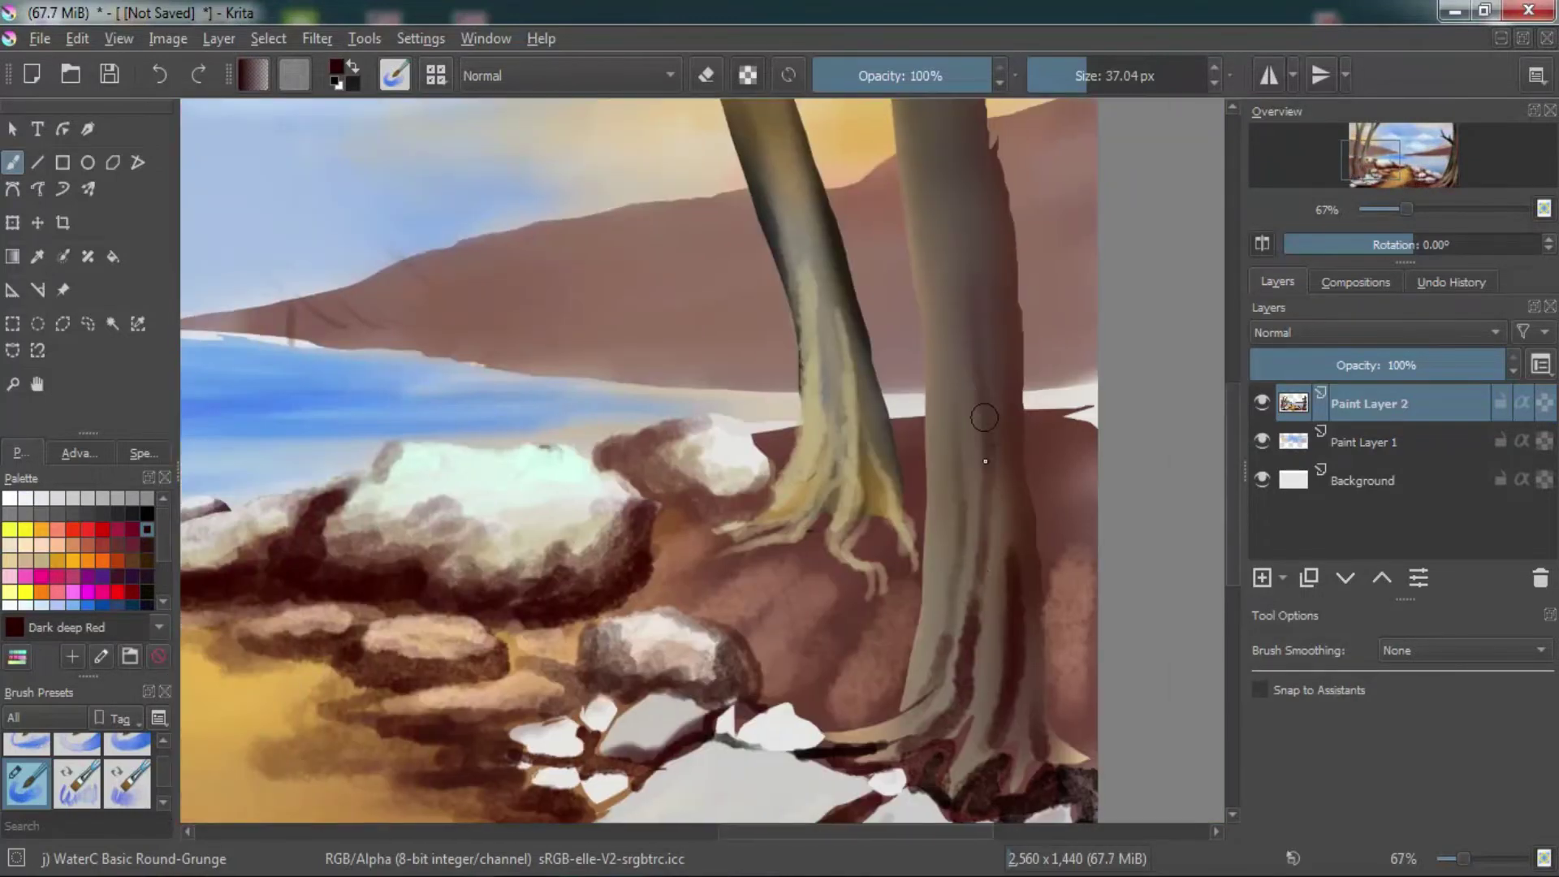
pyautogui.moveTo(974, 487); pyautogui.dragTo(933, 755)
pyautogui.moveTo(942, 568); pyautogui.dragTo(812, 731)
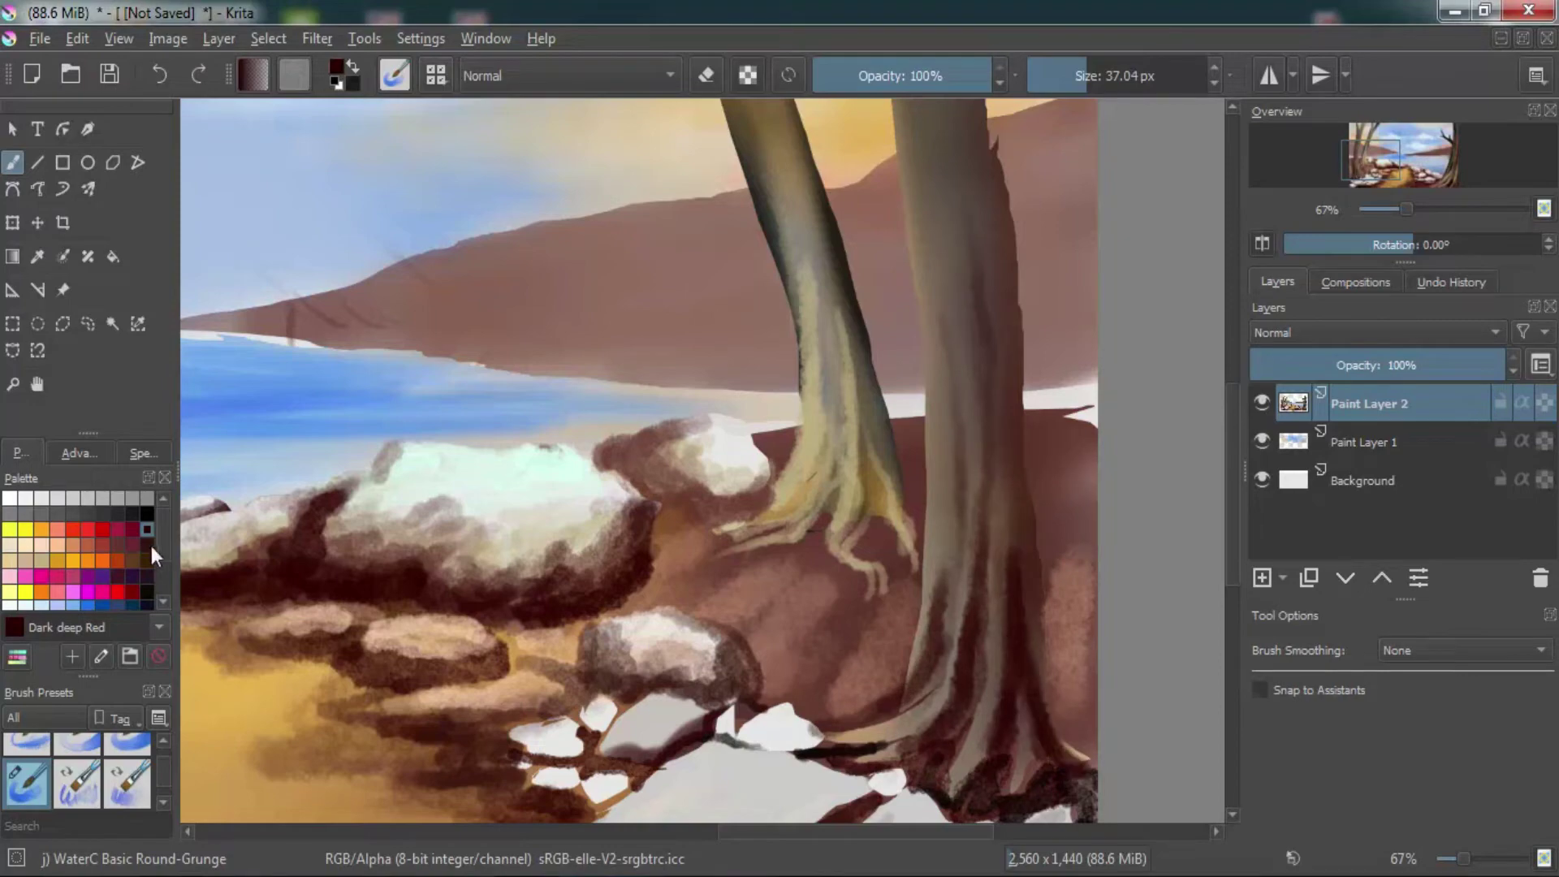
# Step: Darken both edges of the right trunk with Rasberry black
pyautogui.click(147, 592)
pyautogui.moveTo(946, 243); pyautogui.dragTo(921, 634)
pyautogui.moveTo(934, 544); pyautogui.dragTo(837, 731)
pyautogui.moveTo(1009, 467); pyautogui.dragTo(1007, 243)
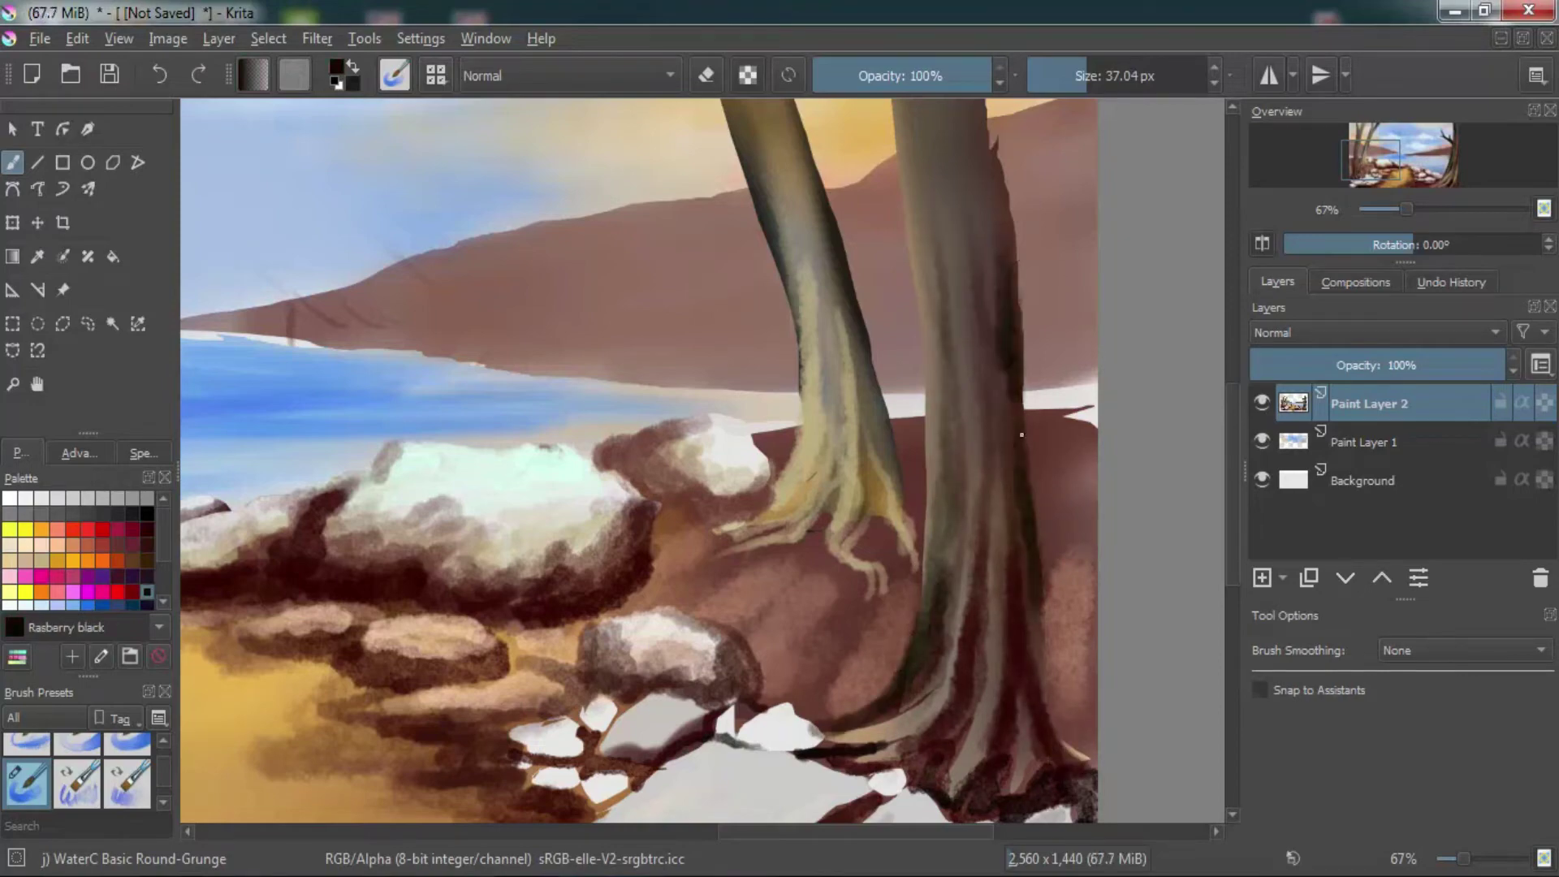
pyautogui.moveTo(1011, 309); pyautogui.dragTo(1019, 495)
# Step: Draw a Marker Details line down the trunk's right edge, then return the view to the rocks
pyautogui.press('F6')
pyautogui.scroll(-1, 673, 406)
pyautogui.click(568, 366)
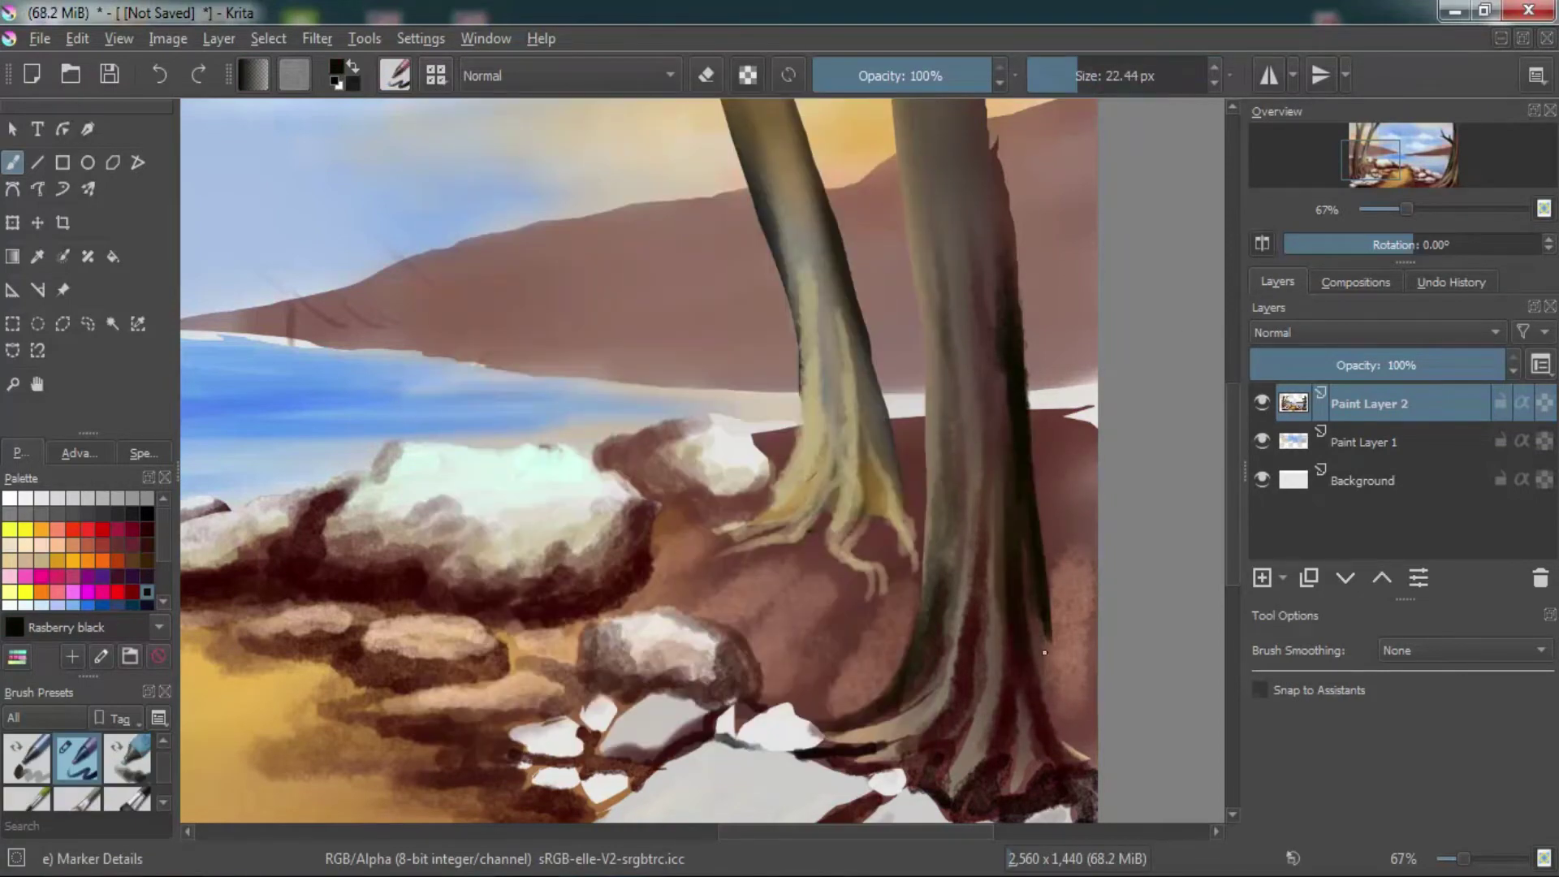
pyautogui.moveTo(1044, 652); pyautogui.dragTo(1096, 760)
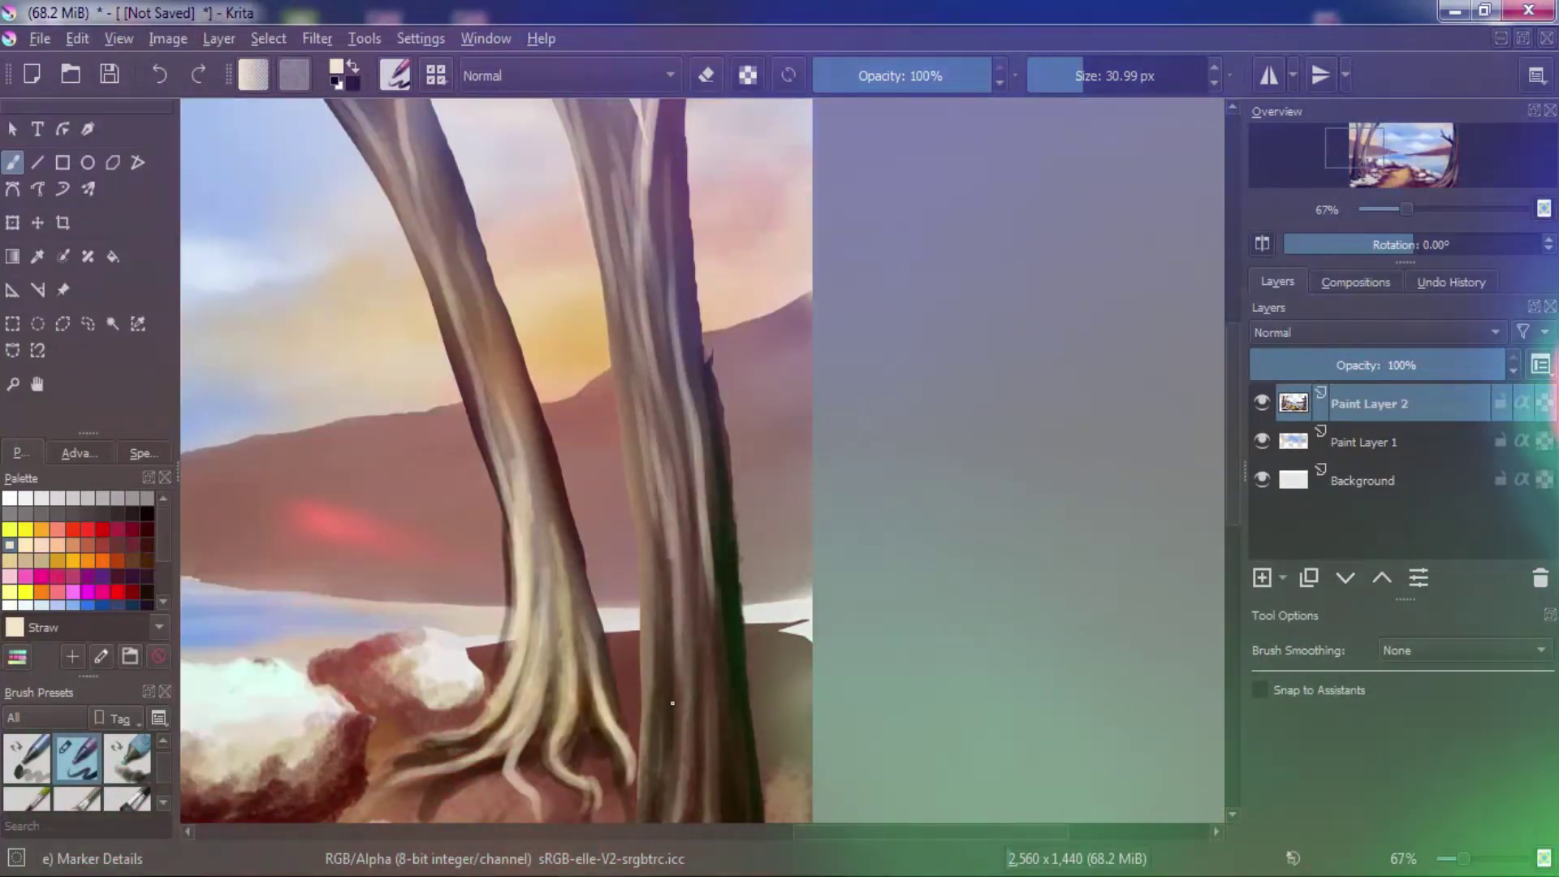
pyautogui.click(1416, 163)
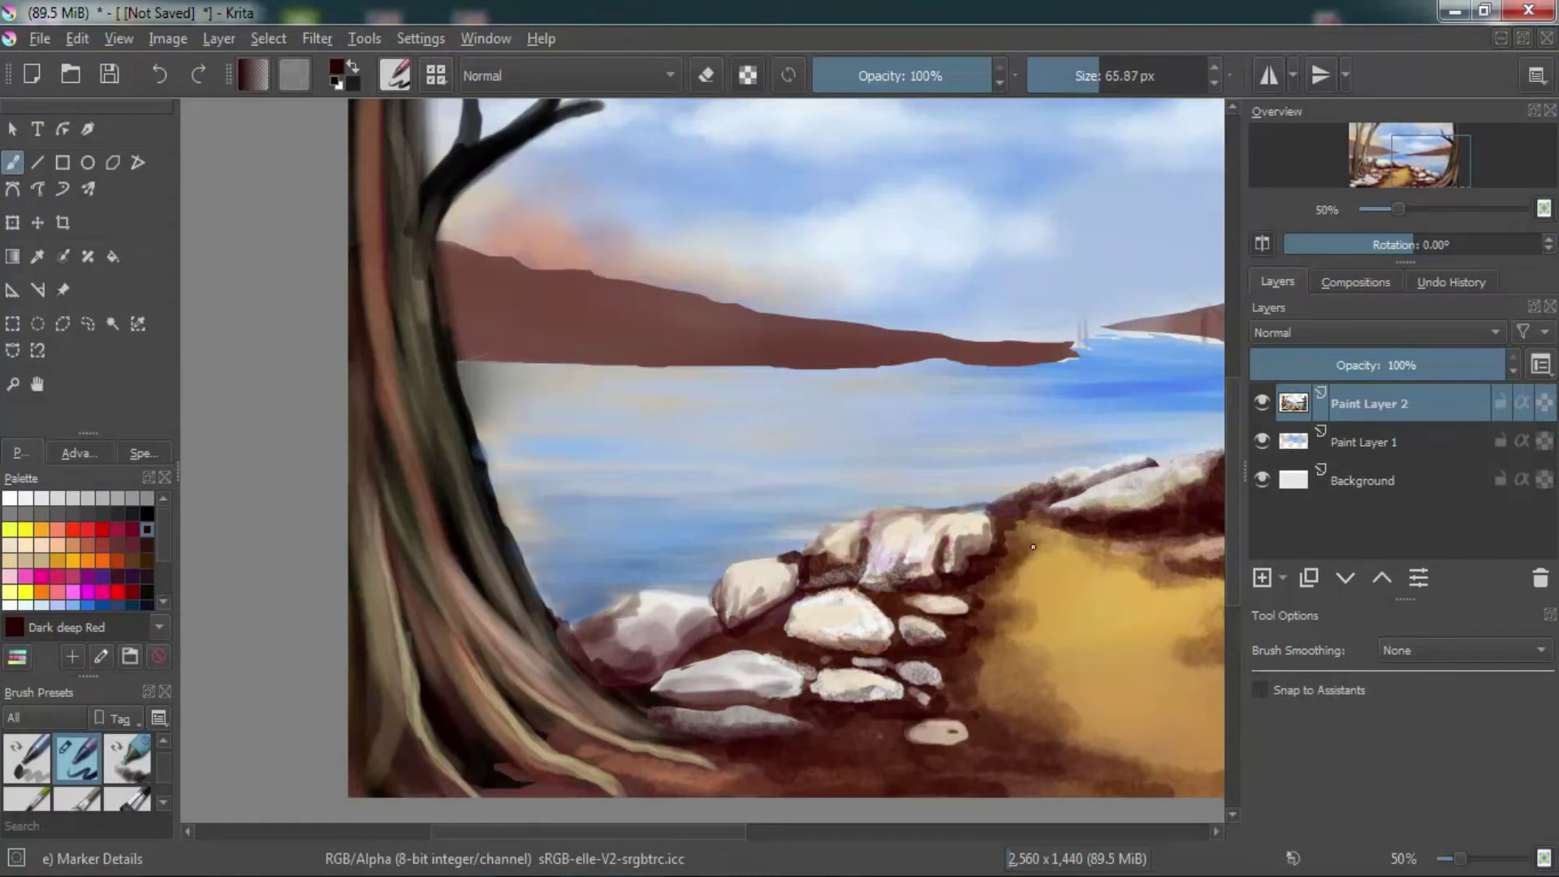
# Step: Darken the ground under the rocks and shade the rock's top in dark red
pyautogui.moveTo(701, 787)
pyautogui.mouseDown()
pyautogui.moveTo(488, 784)
pyautogui.moveTo(563, 680)
pyautogui.mouseUp()
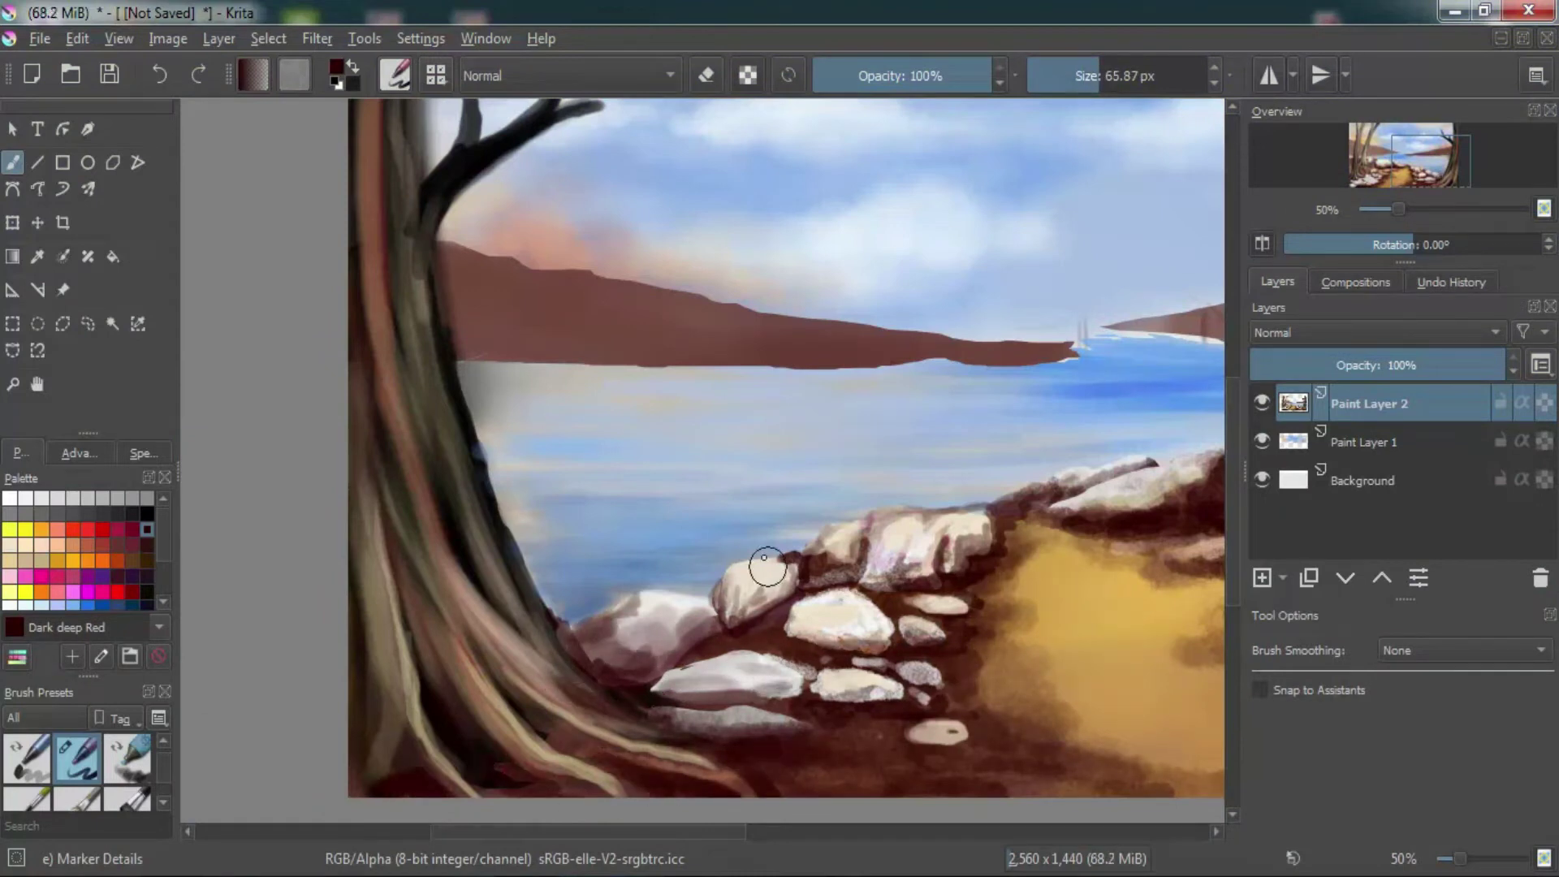
pyautogui.moveTo(933, 792); pyautogui.dragTo(855, 758)
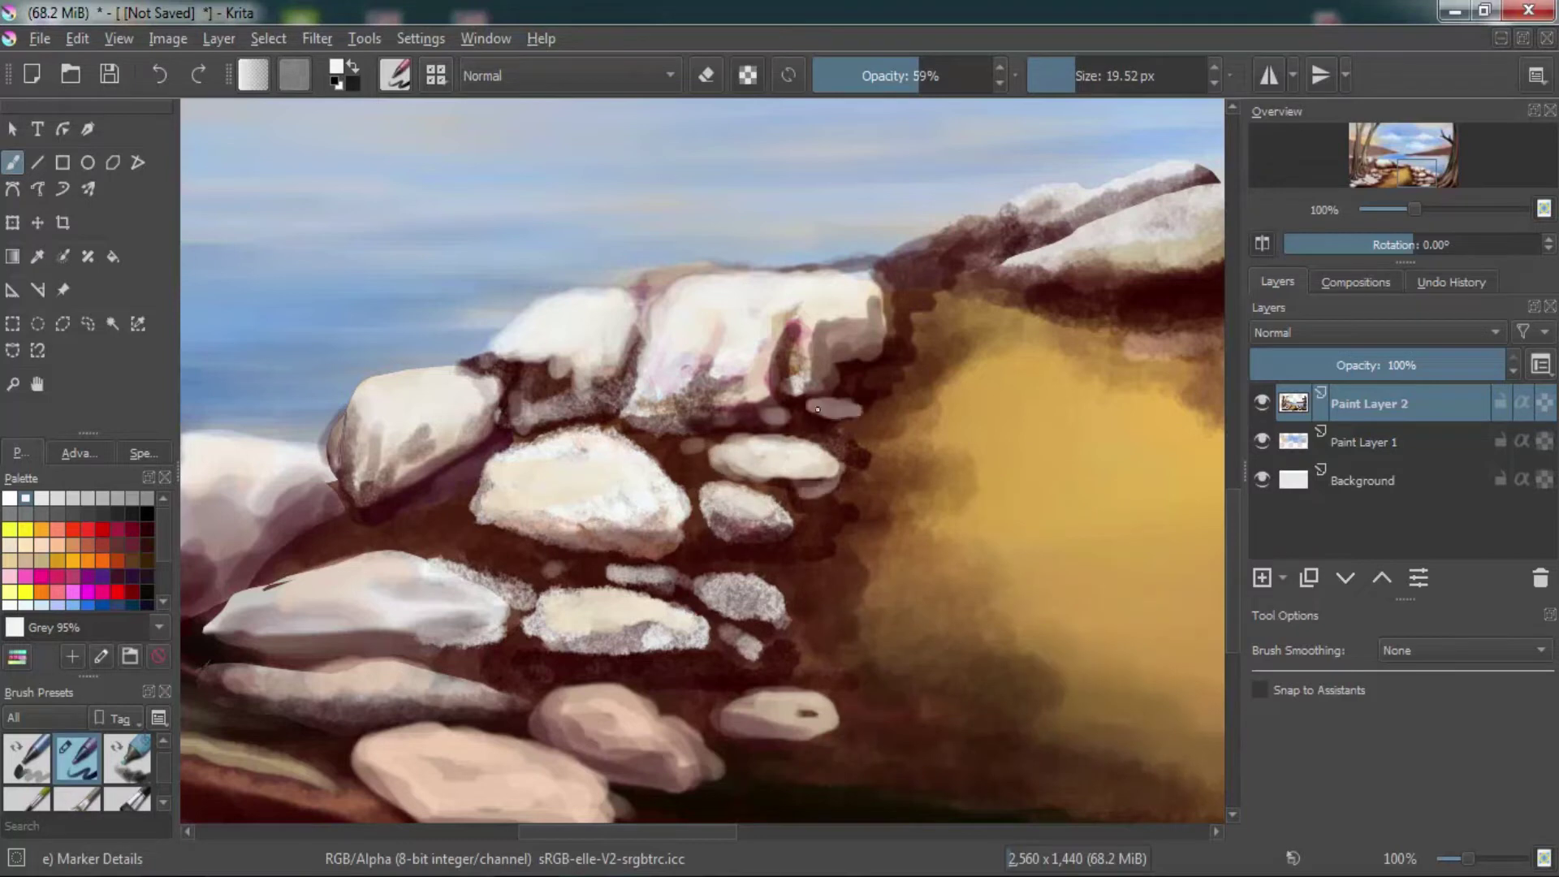
pyautogui.keyDown('ctrl'); pyautogui.click(851, 437); pyautogui.keyUp('ctrl')
pyautogui.moveTo(851, 436); pyautogui.dragTo(863, 417)
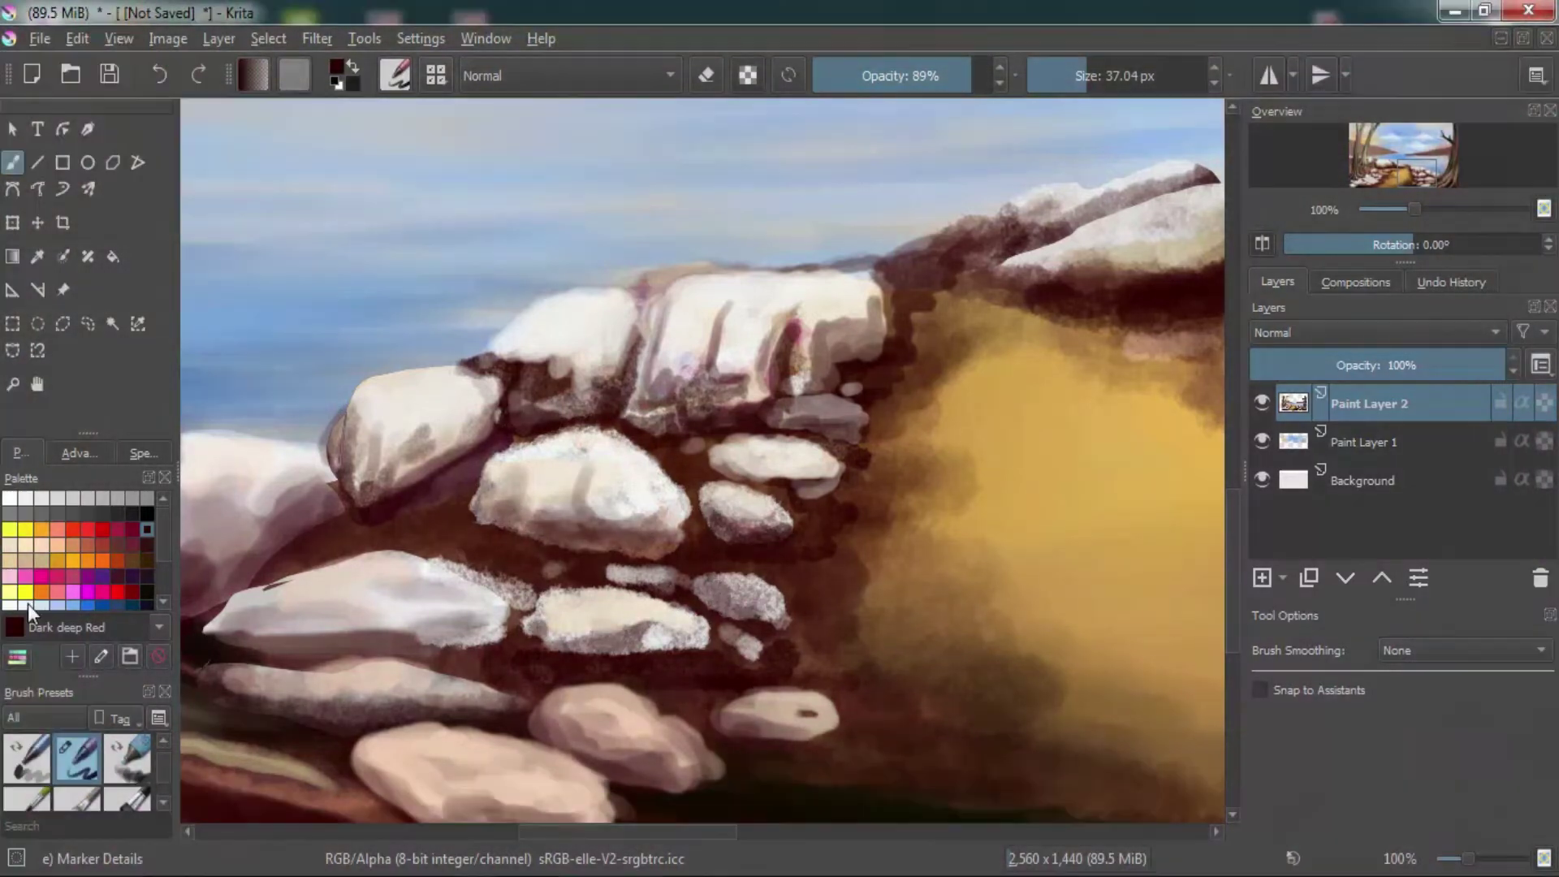
# Step: Paint new Bistre and Straw stones and pebbles into the wall, then pick Dark scarlet
pyautogui.click(28, 605)
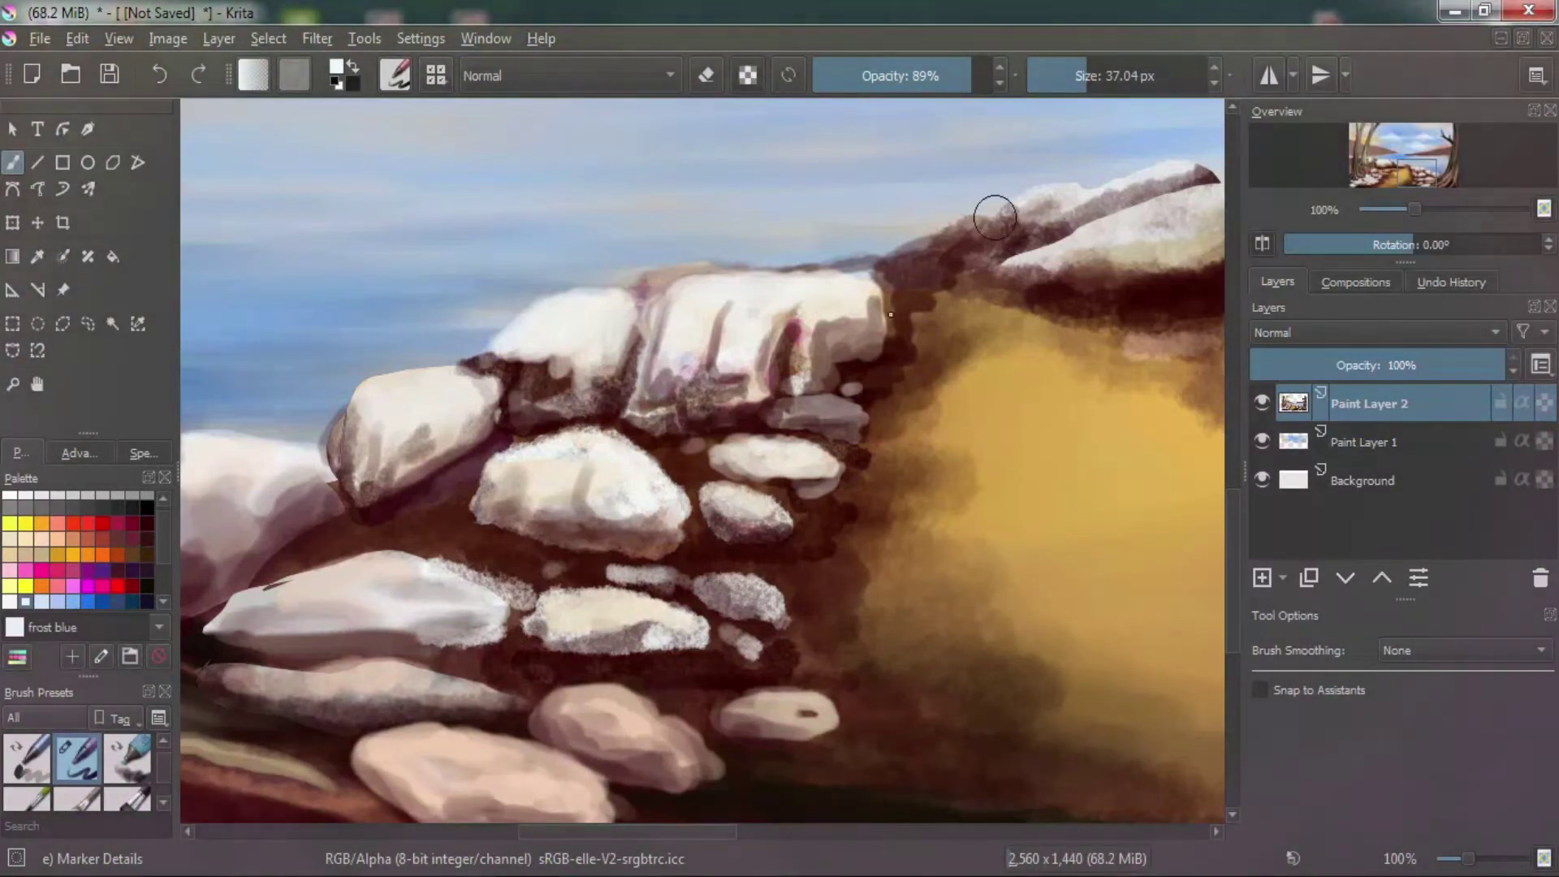
pyautogui.moveTo(361, 516); pyautogui.dragTo(402, 539)
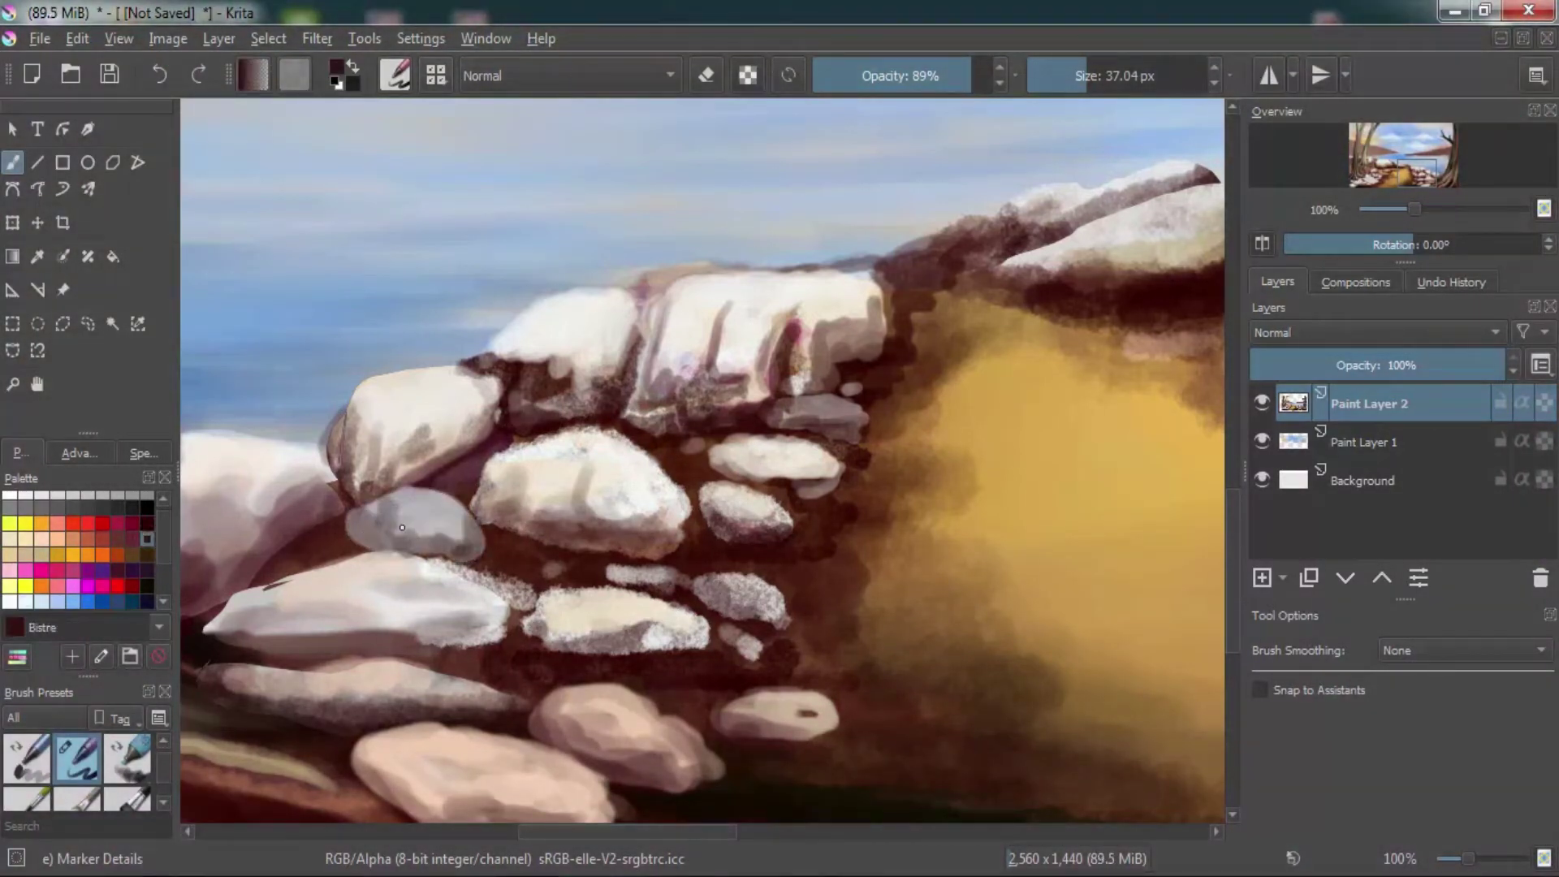
pyautogui.click(10, 538)
pyautogui.moveTo(497, 551); pyautogui.dragTo(527, 565)
pyautogui.keyDown('ctrl'); pyautogui.click(352, 512); pyautogui.keyUp('ctrl')
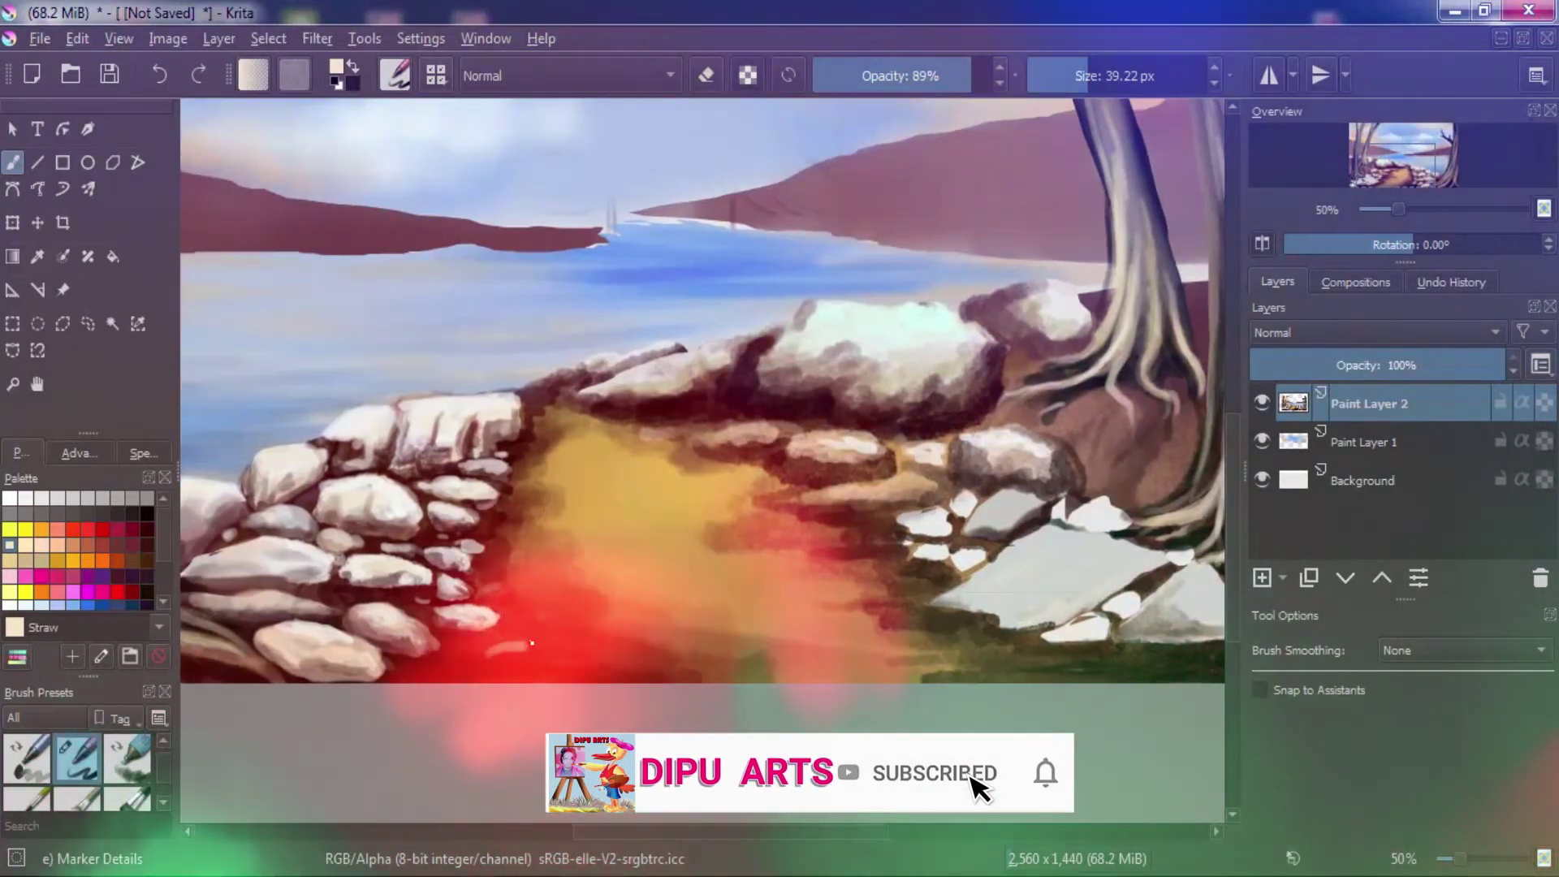
pyautogui.moveTo(532, 643); pyautogui.dragTo(502, 658)
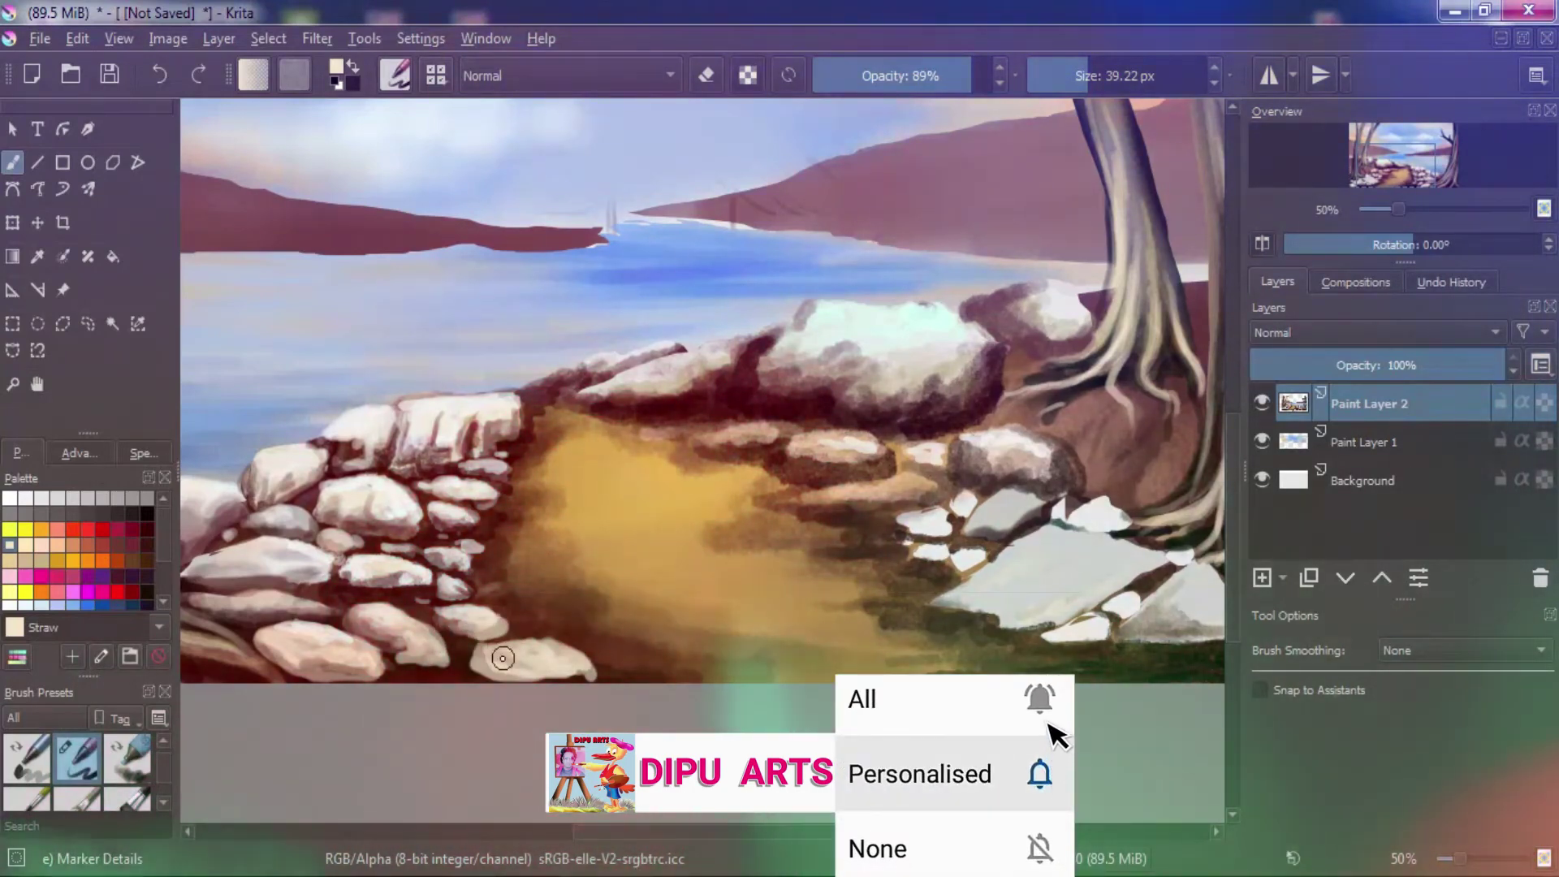
pyautogui.click(147, 513)
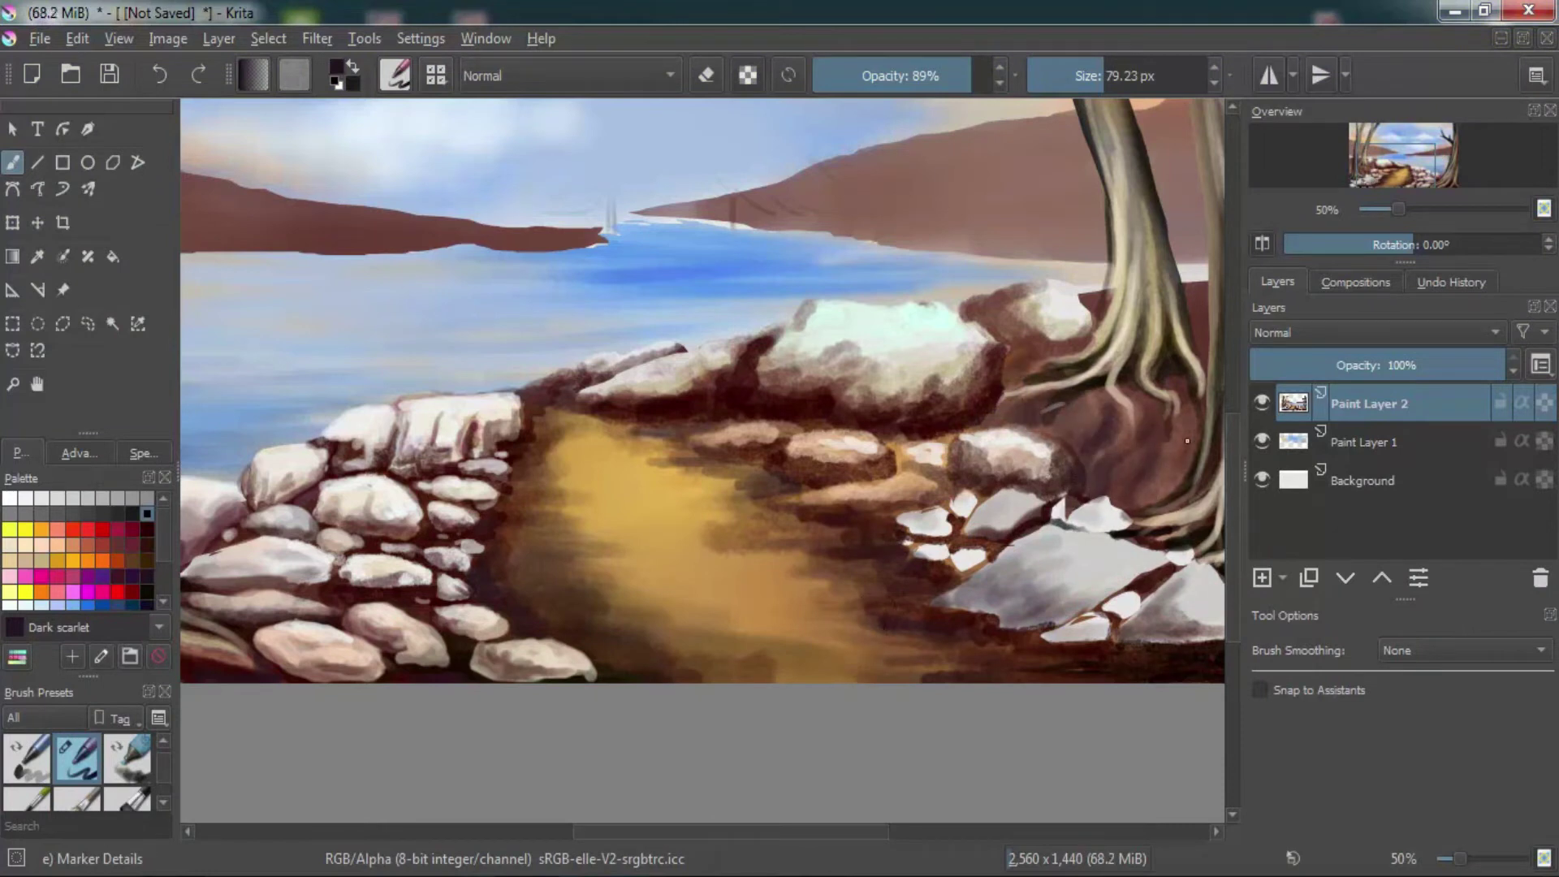
# Step: Cover the brown hills with yellow-green grassy strokes, mirroring the view to check
pyautogui.moveTo(657, 216)
pyautogui.mouseDown()
pyautogui.moveTo(890, 226)
pyautogui.moveTo(958, 162)
pyautogui.mouseUp()
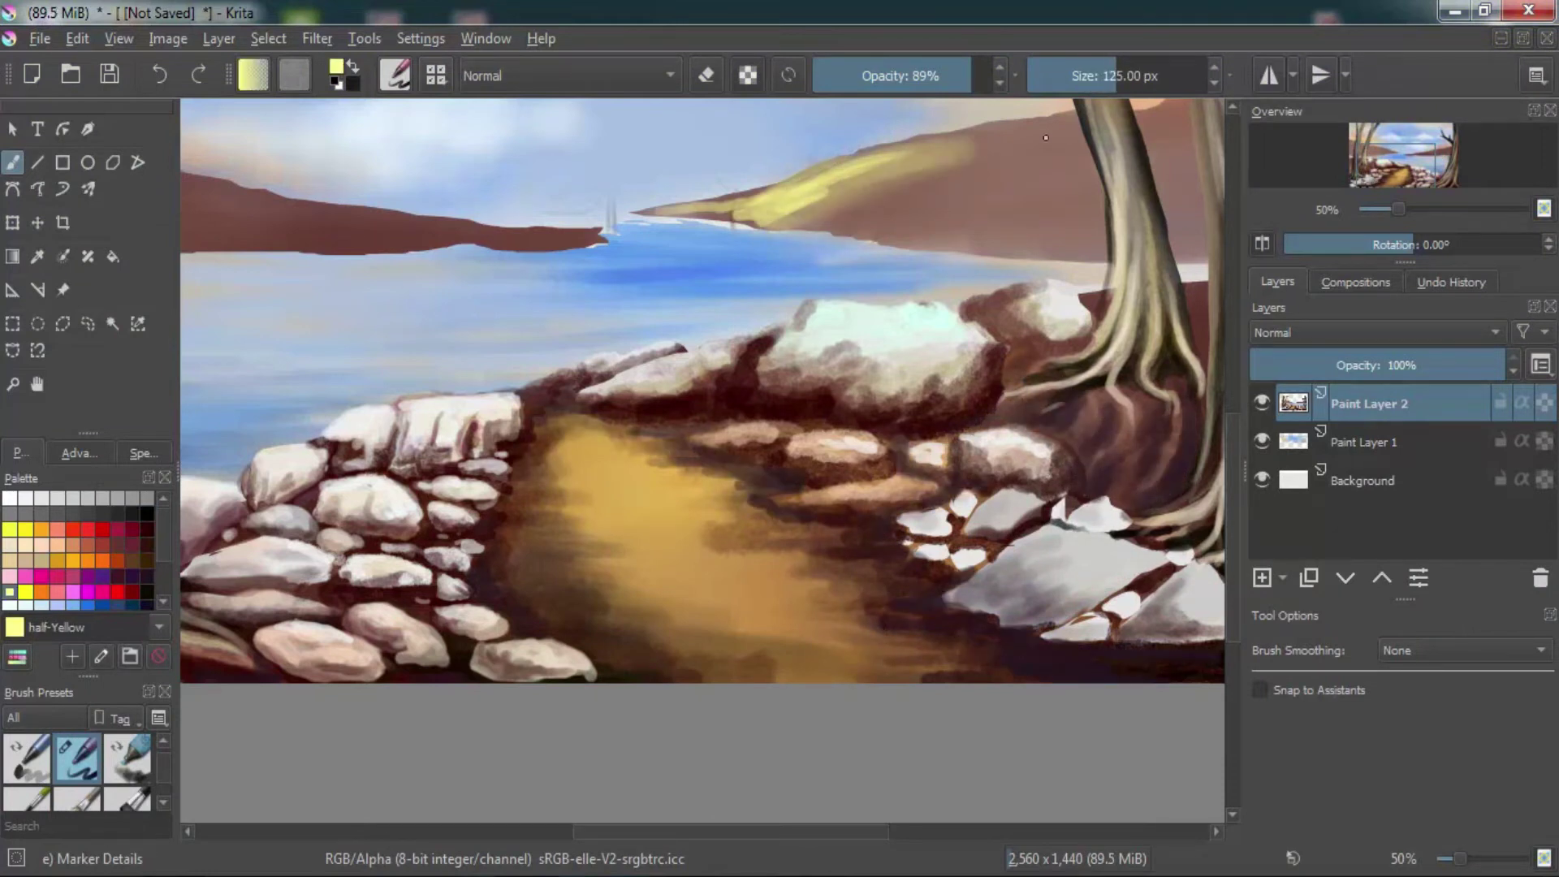
pyautogui.moveTo(853, 235)
pyautogui.mouseDown()
pyautogui.moveTo(934, 195)
pyautogui.moveTo(979, 146)
pyautogui.mouseUp()
pyautogui.press('m')
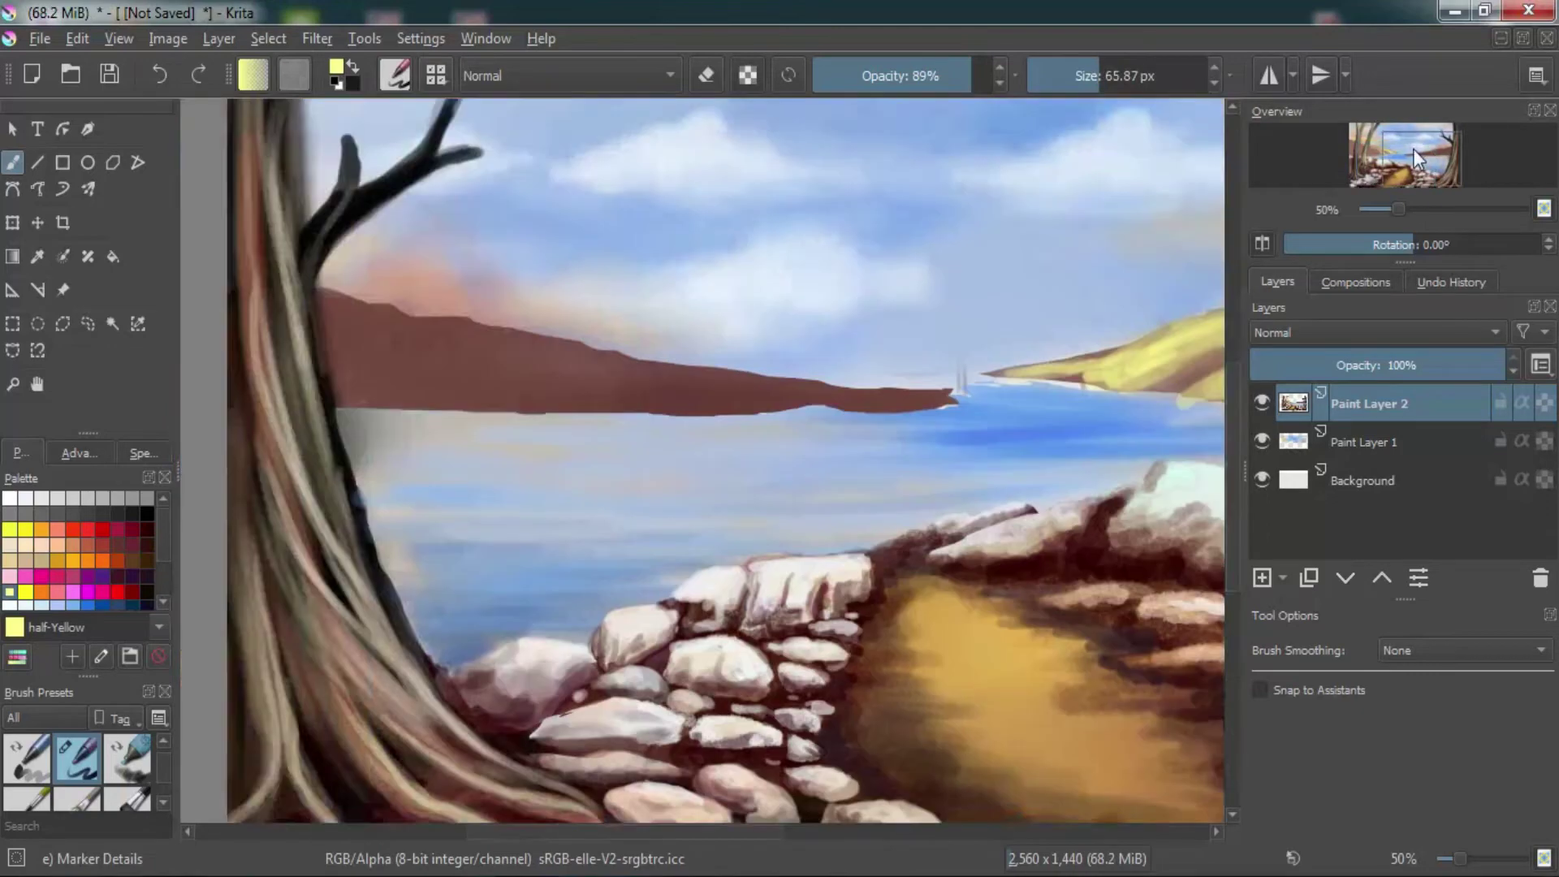
pyautogui.press('m')
pyautogui.moveTo(844, 236)
pyautogui.mouseDown()
pyautogui.moveTo(556, 297)
pyautogui.moveTo(734, 299)
pyautogui.moveTo(804, 219)
pyautogui.mouseUp()
pyautogui.moveTo(569, 268); pyautogui.dragTo(820, 228)
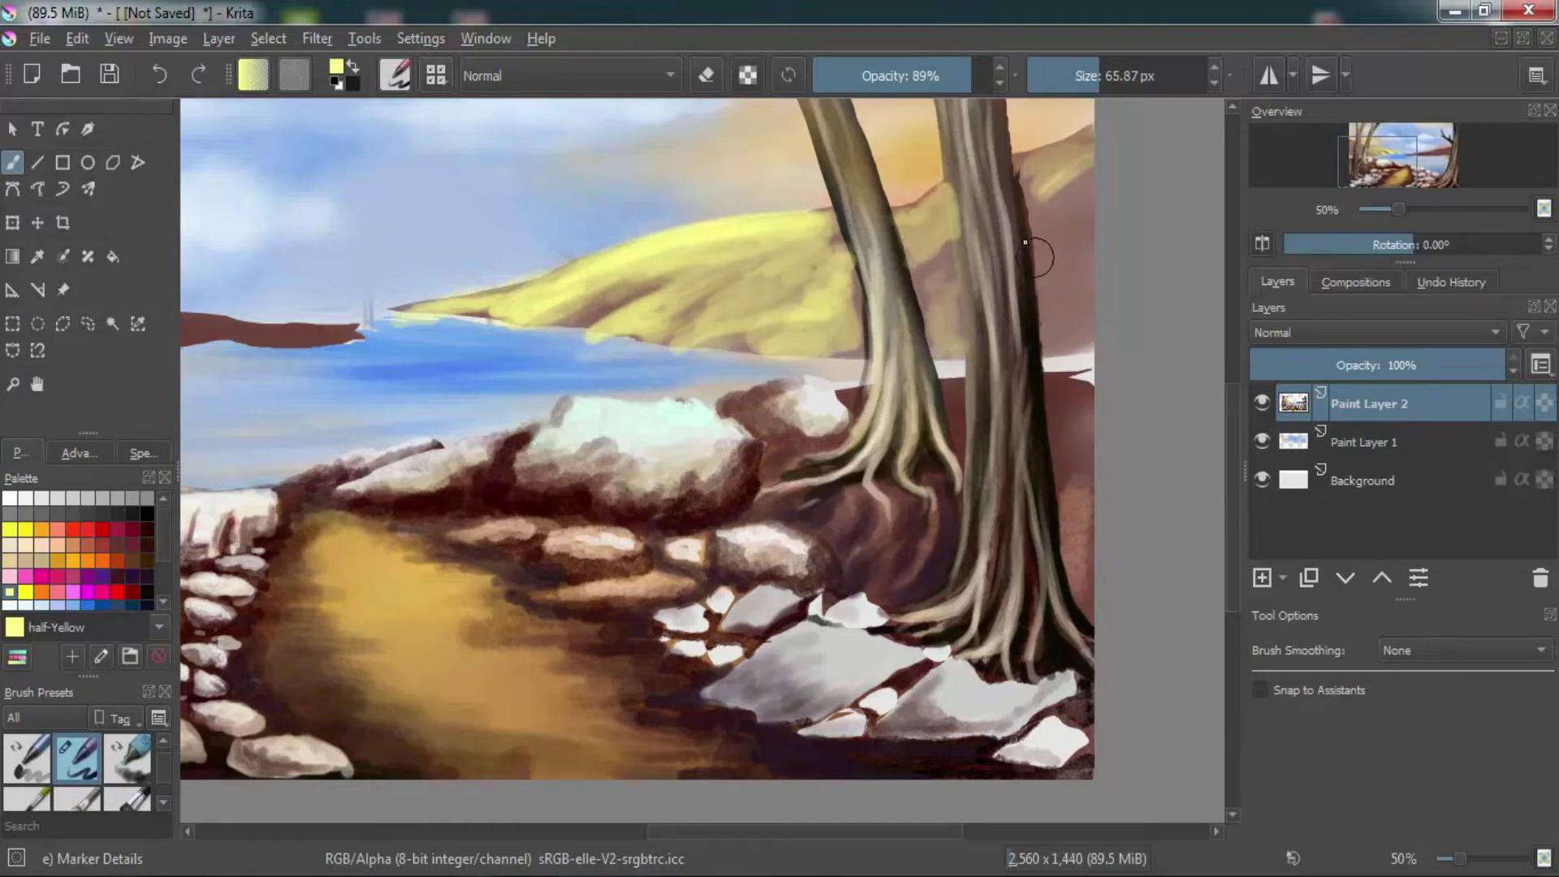
# Step: Paint a dark shoreline beneath the hill with the WaterC Basic Round-Grunge brush
pyautogui.press('F6')
pyautogui.click(858, 652)
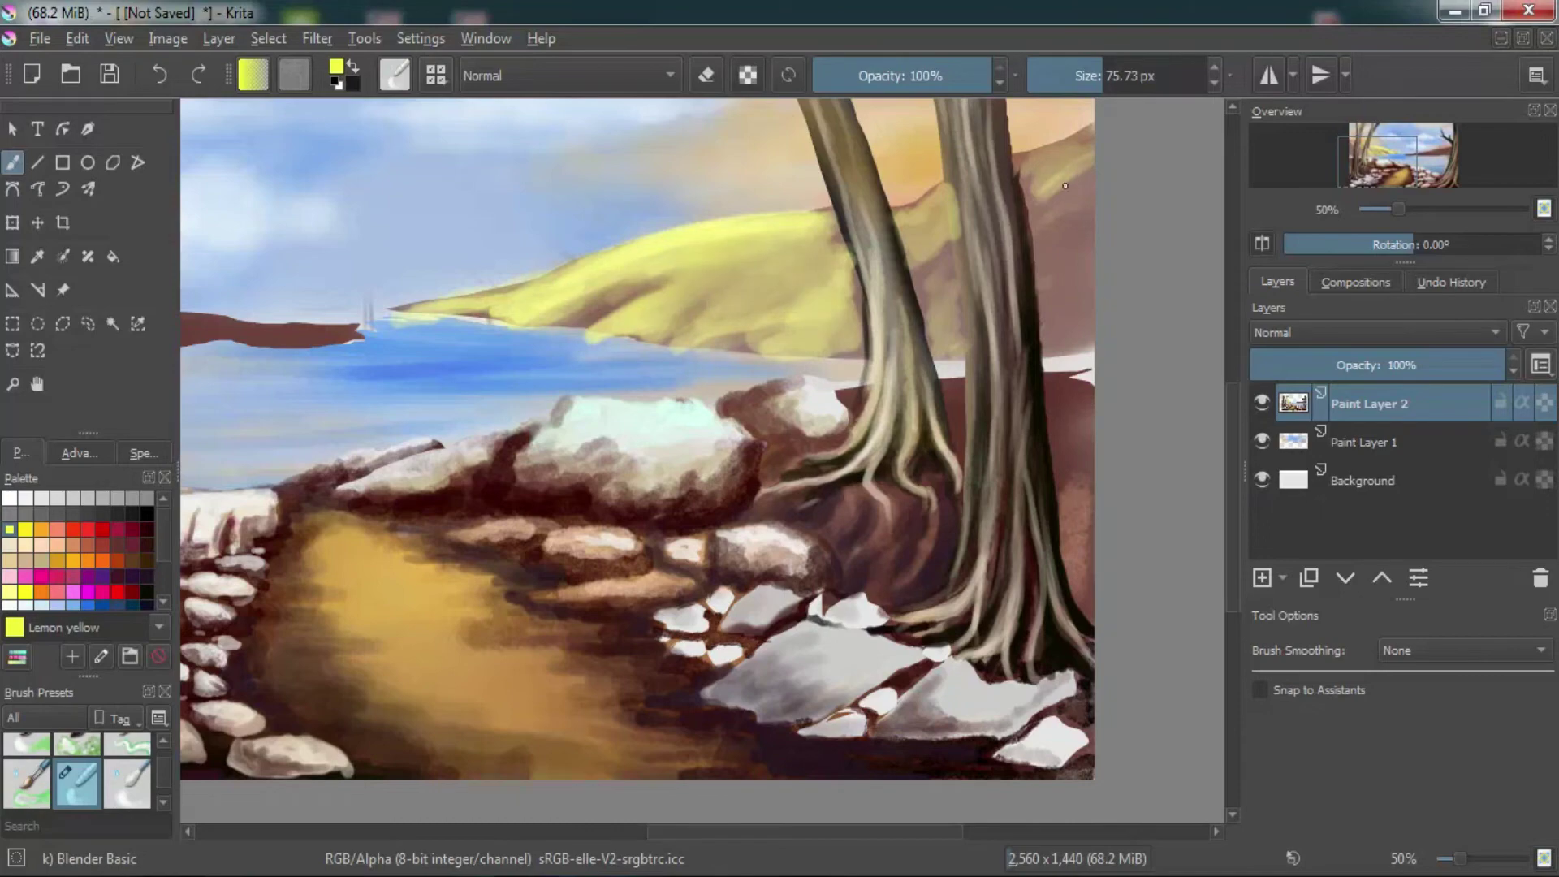
pyautogui.press('/')
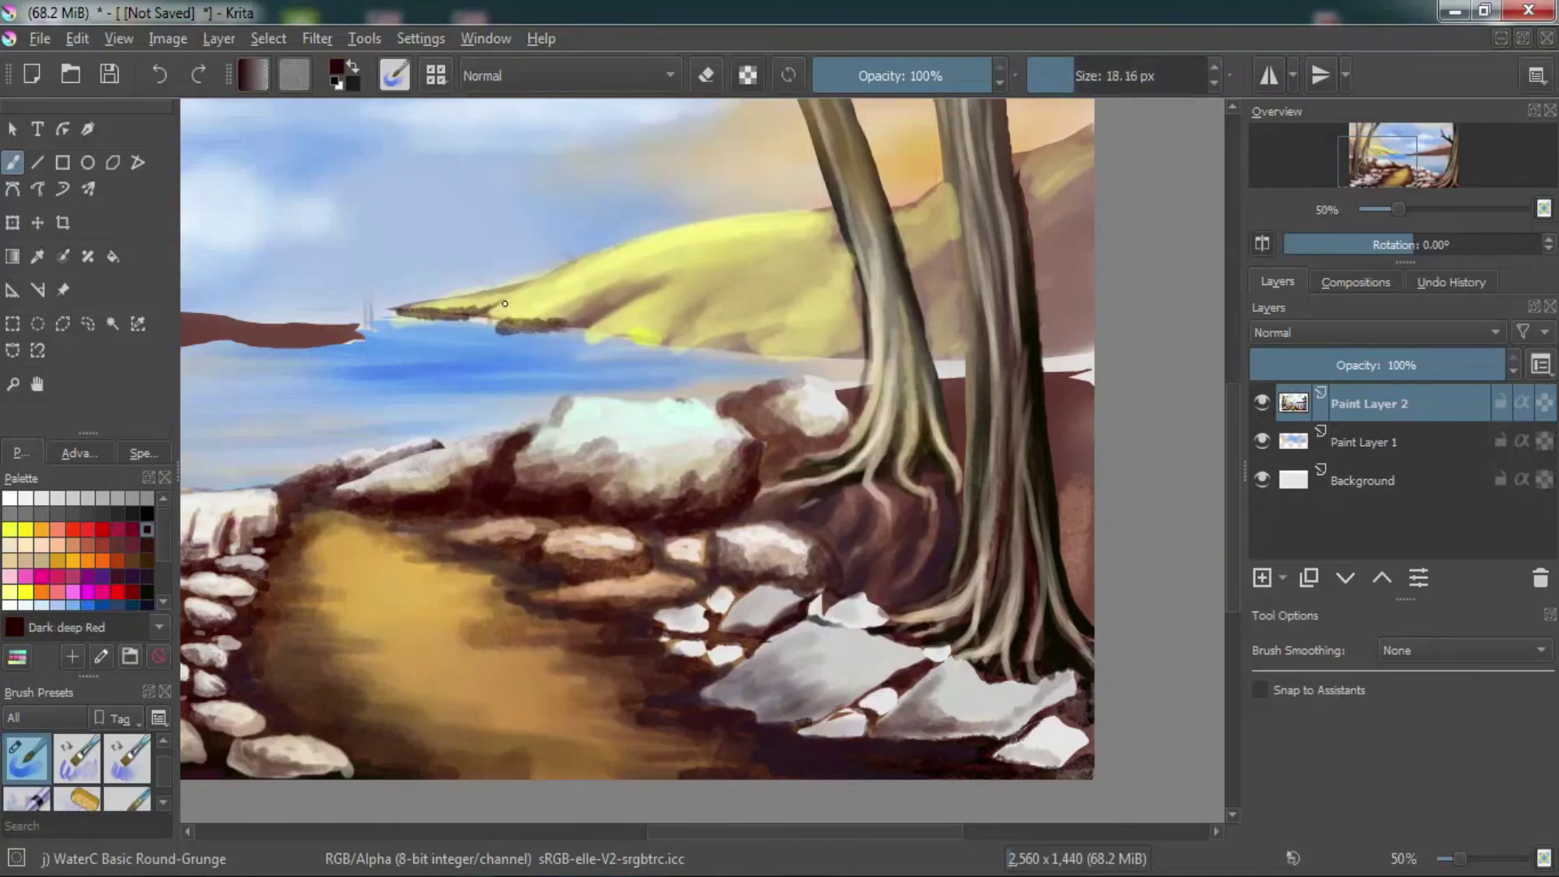
pyautogui.moveTo(662, 346)
pyautogui.mouseDown()
pyautogui.moveTo(758, 369)
pyautogui.moveTo(860, 349)
pyautogui.mouseUp()
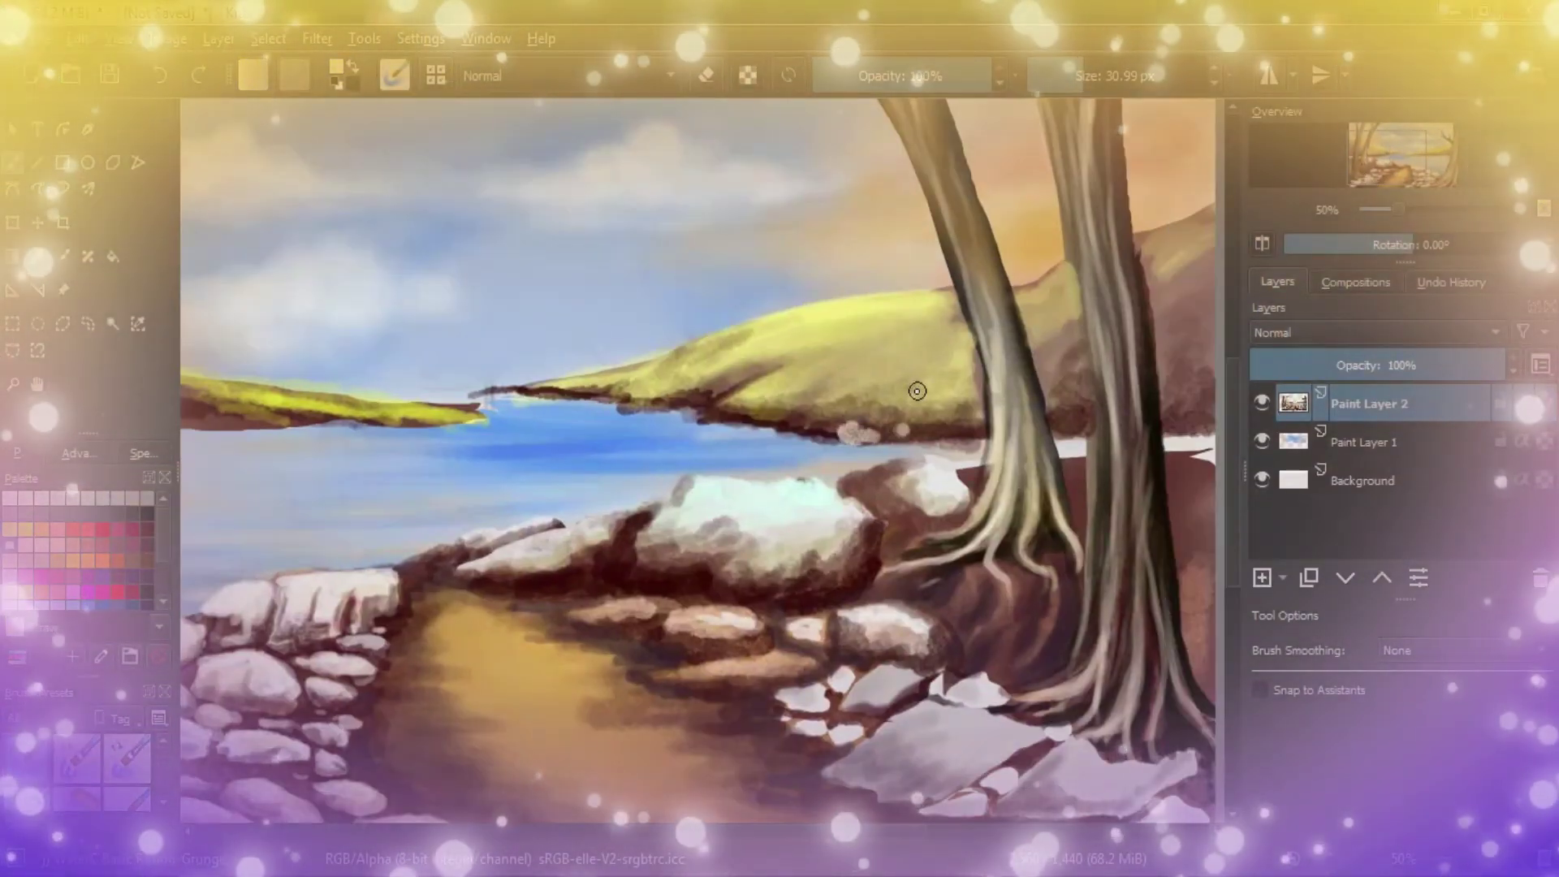
# Step: Dab small pale stones along the far shoreline and its ends
pyautogui.moveTo(739, 421); pyautogui.dragTo(1198, 410)
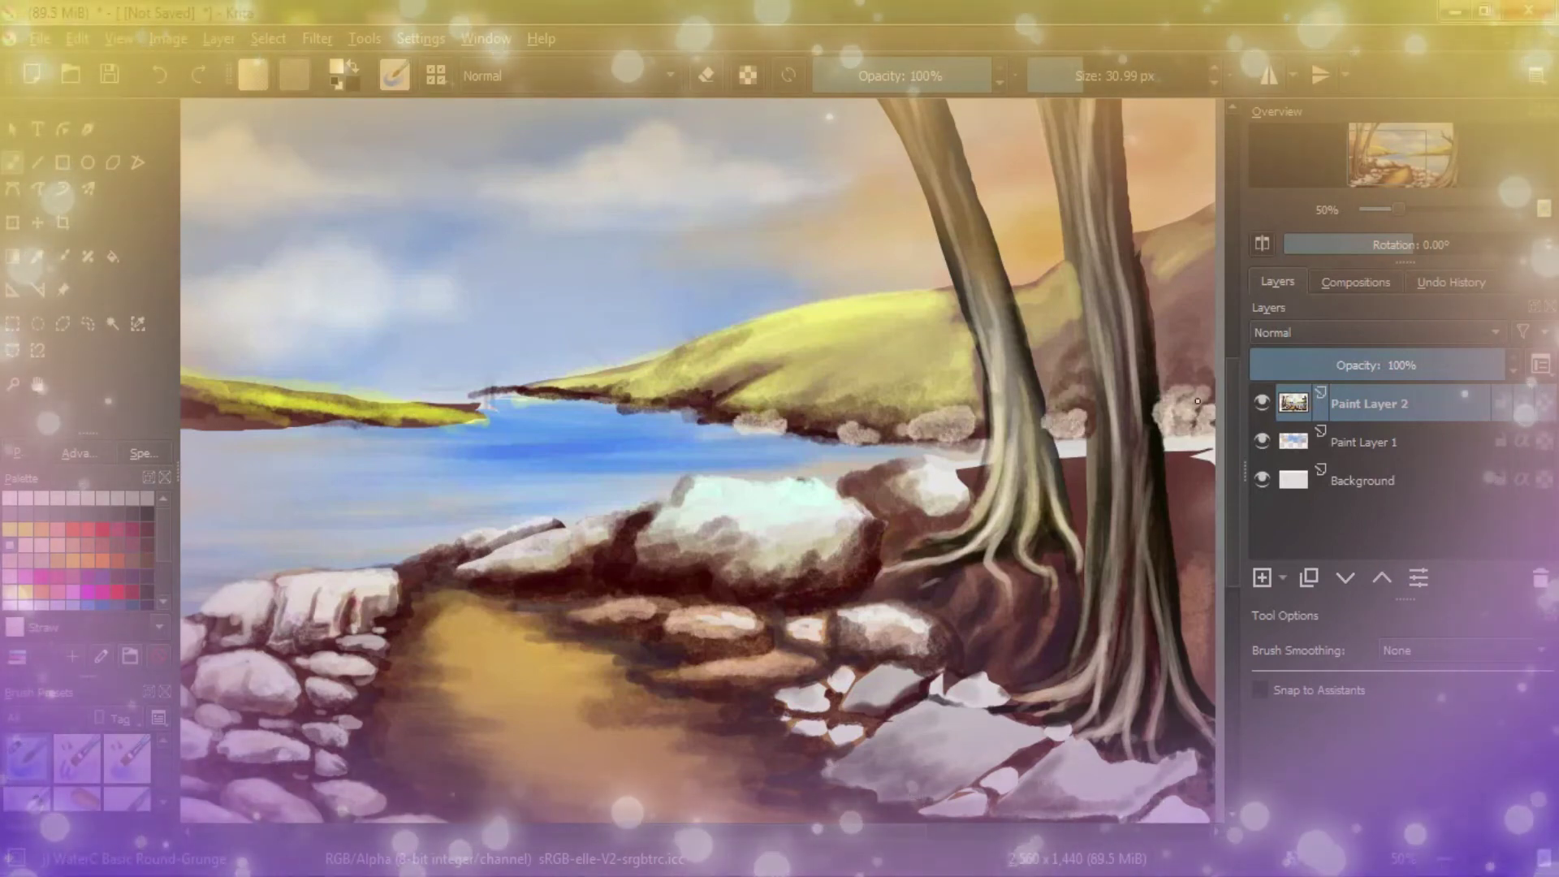
pyautogui.moveTo(933, 416); pyautogui.dragTo(877, 414)
pyautogui.moveTo(674, 406); pyautogui.dragTo(624, 396)
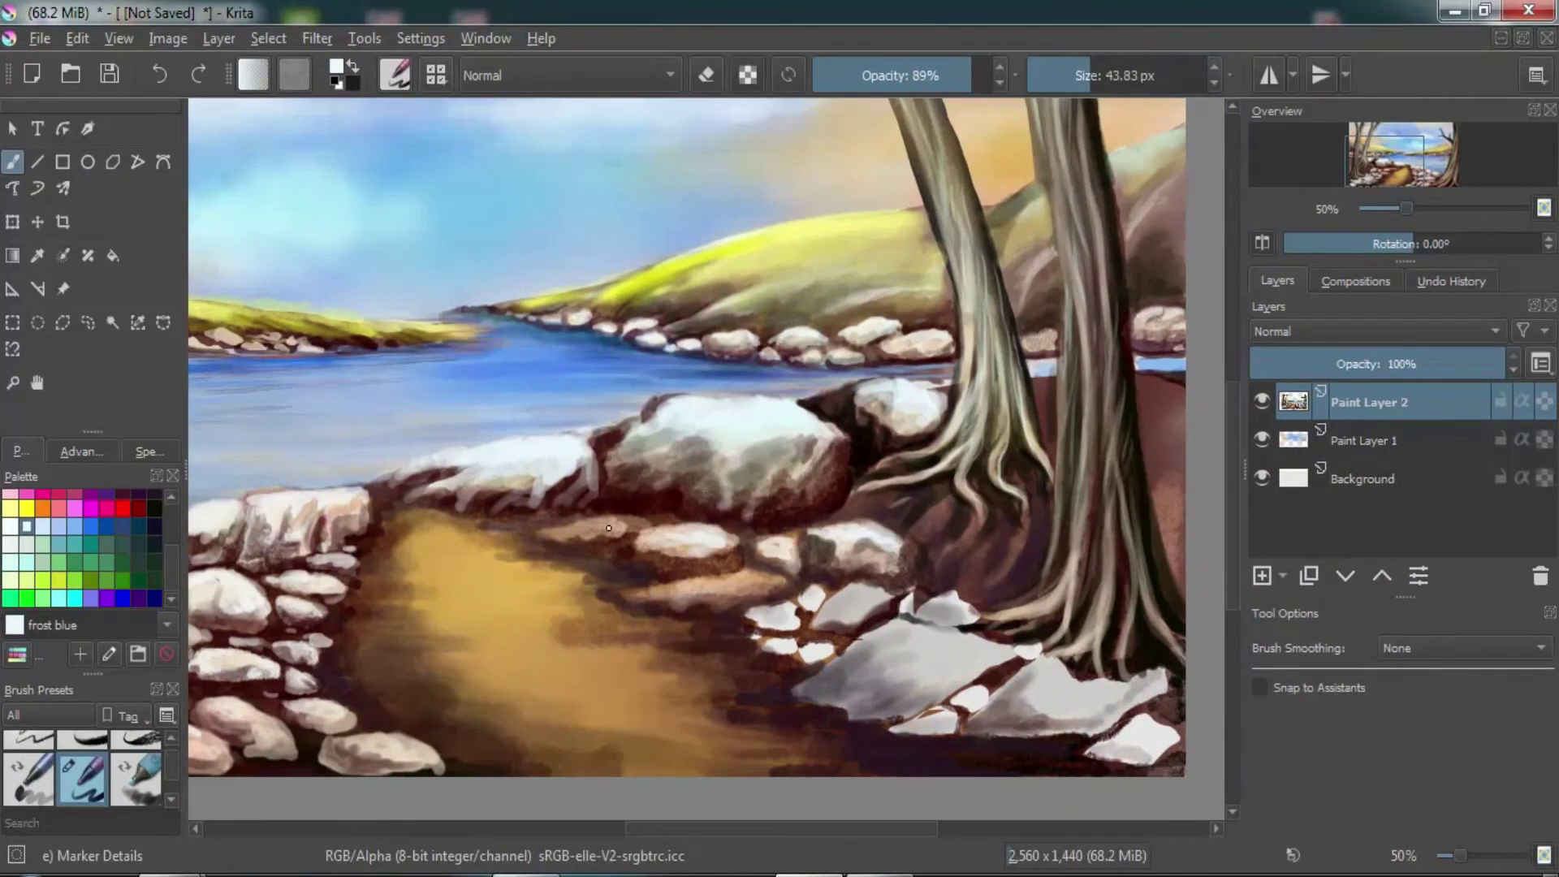
# Step: Zoom in on the lower rocks and brighten the roots at the tree base
pyautogui.moveTo(1410, 206); pyautogui.dragTo(1417, 208)
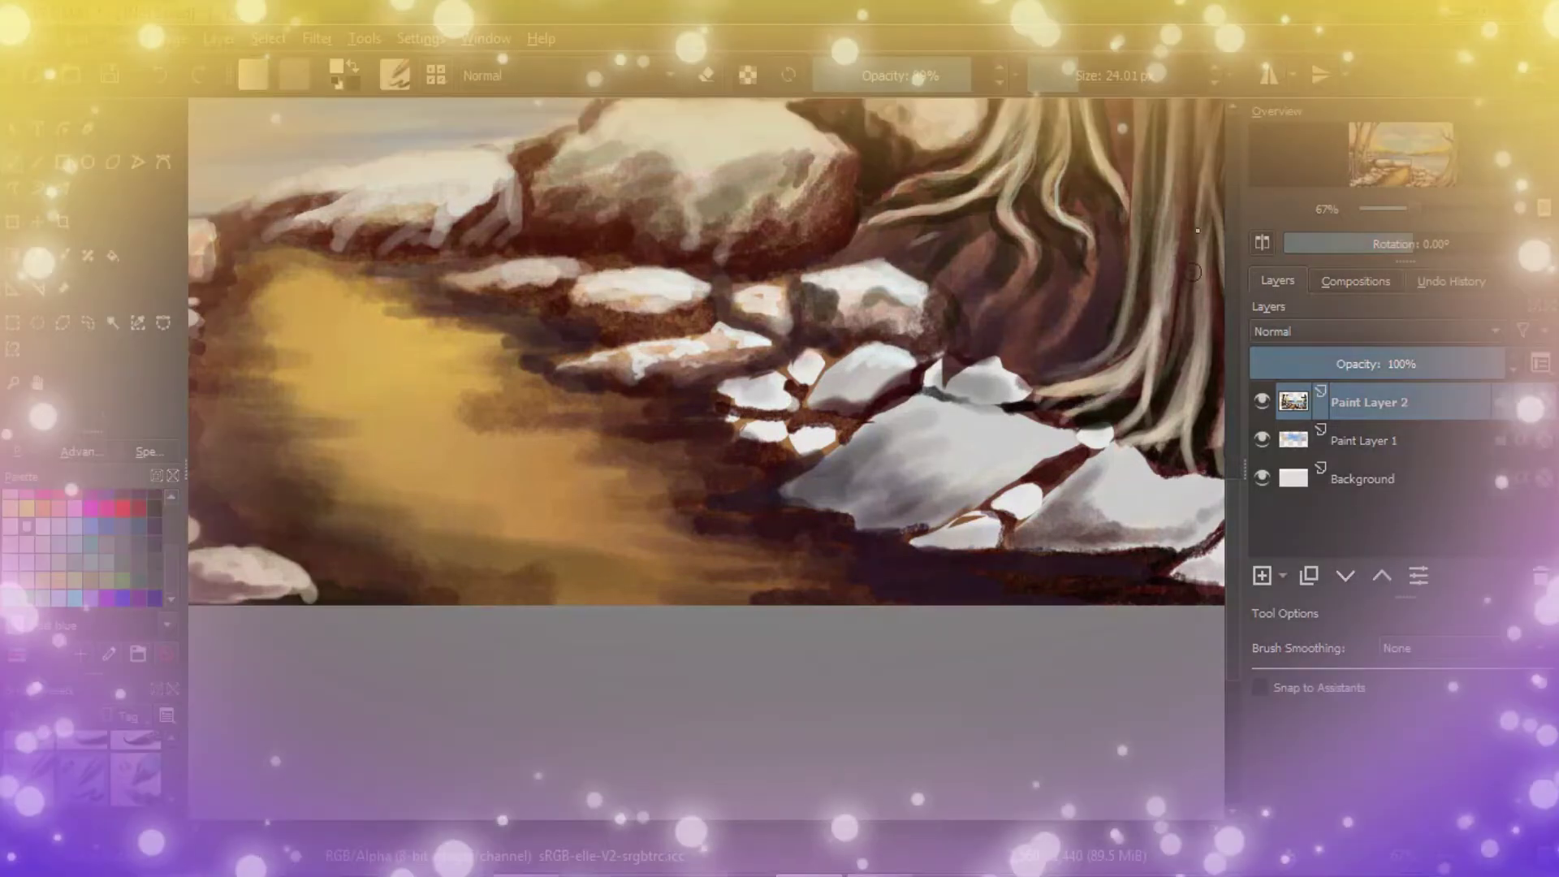
pyautogui.scroll(1, 731, 471)
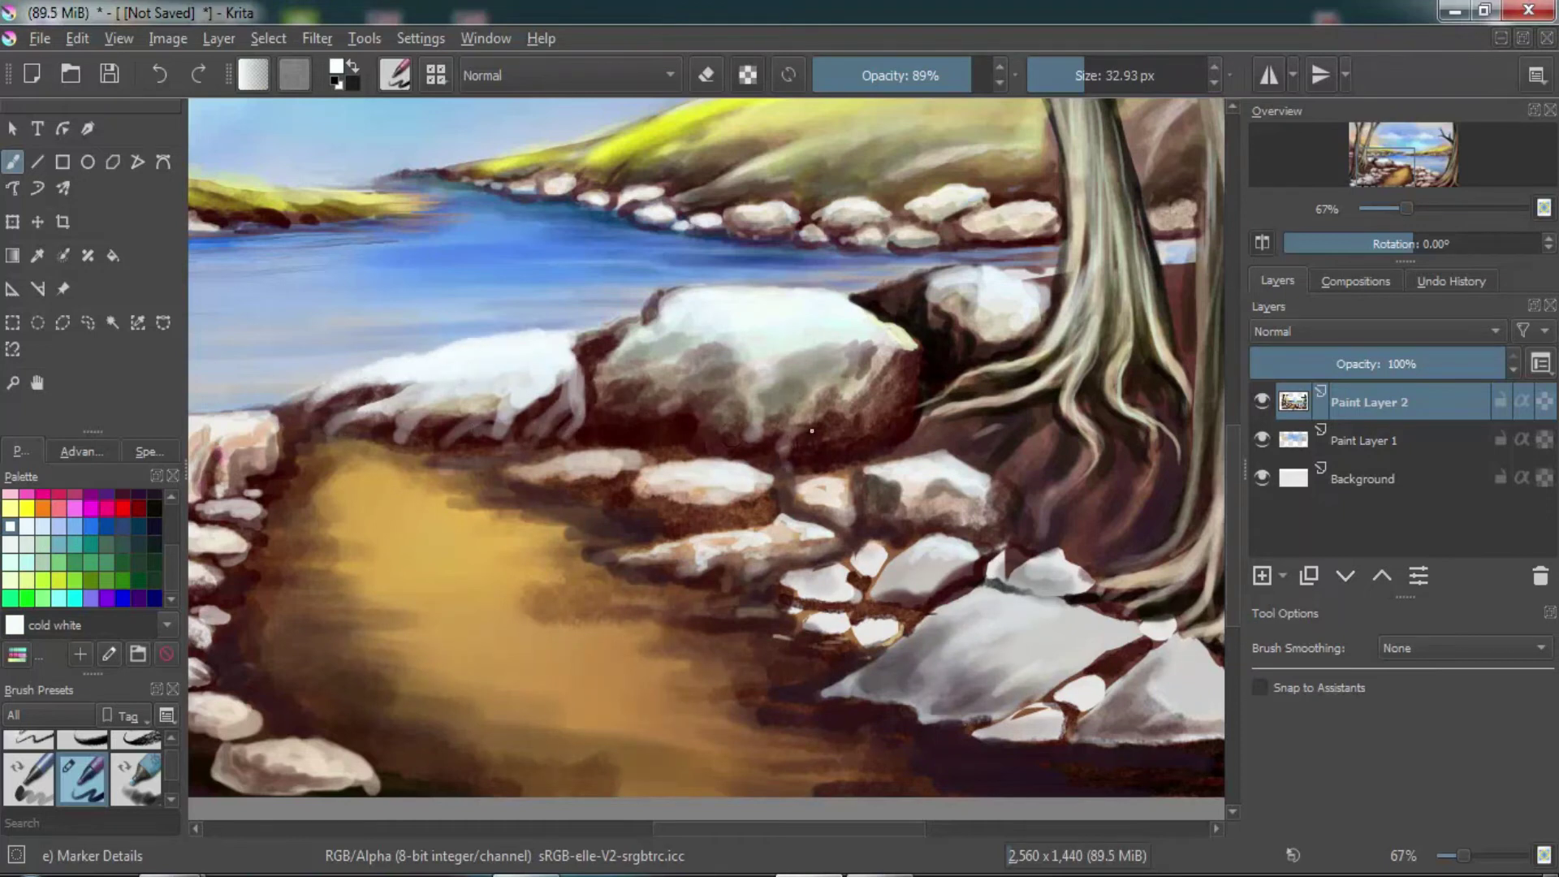
pyautogui.moveTo(1023, 337); pyautogui.dragTo(941, 386)
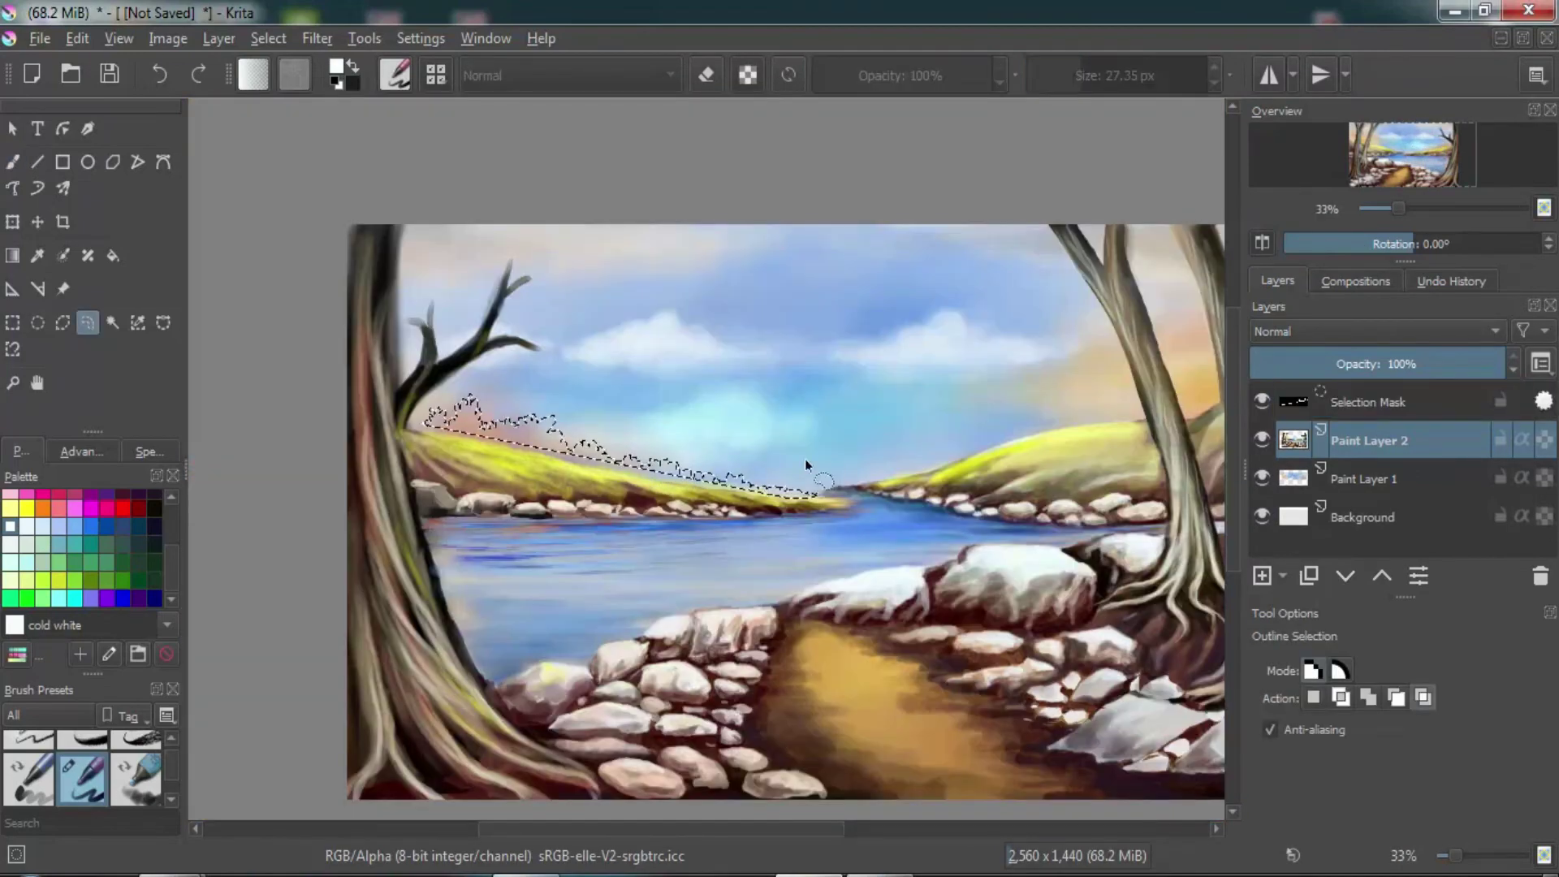
# Step: Select the area above the hills and paint Prussian blue treelines inside it
pyautogui.moveTo(857, 488)
pyautogui.mouseDown()
pyautogui.moveTo(1105, 389)
pyautogui.moveTo(1029, 437)
pyautogui.mouseUp()
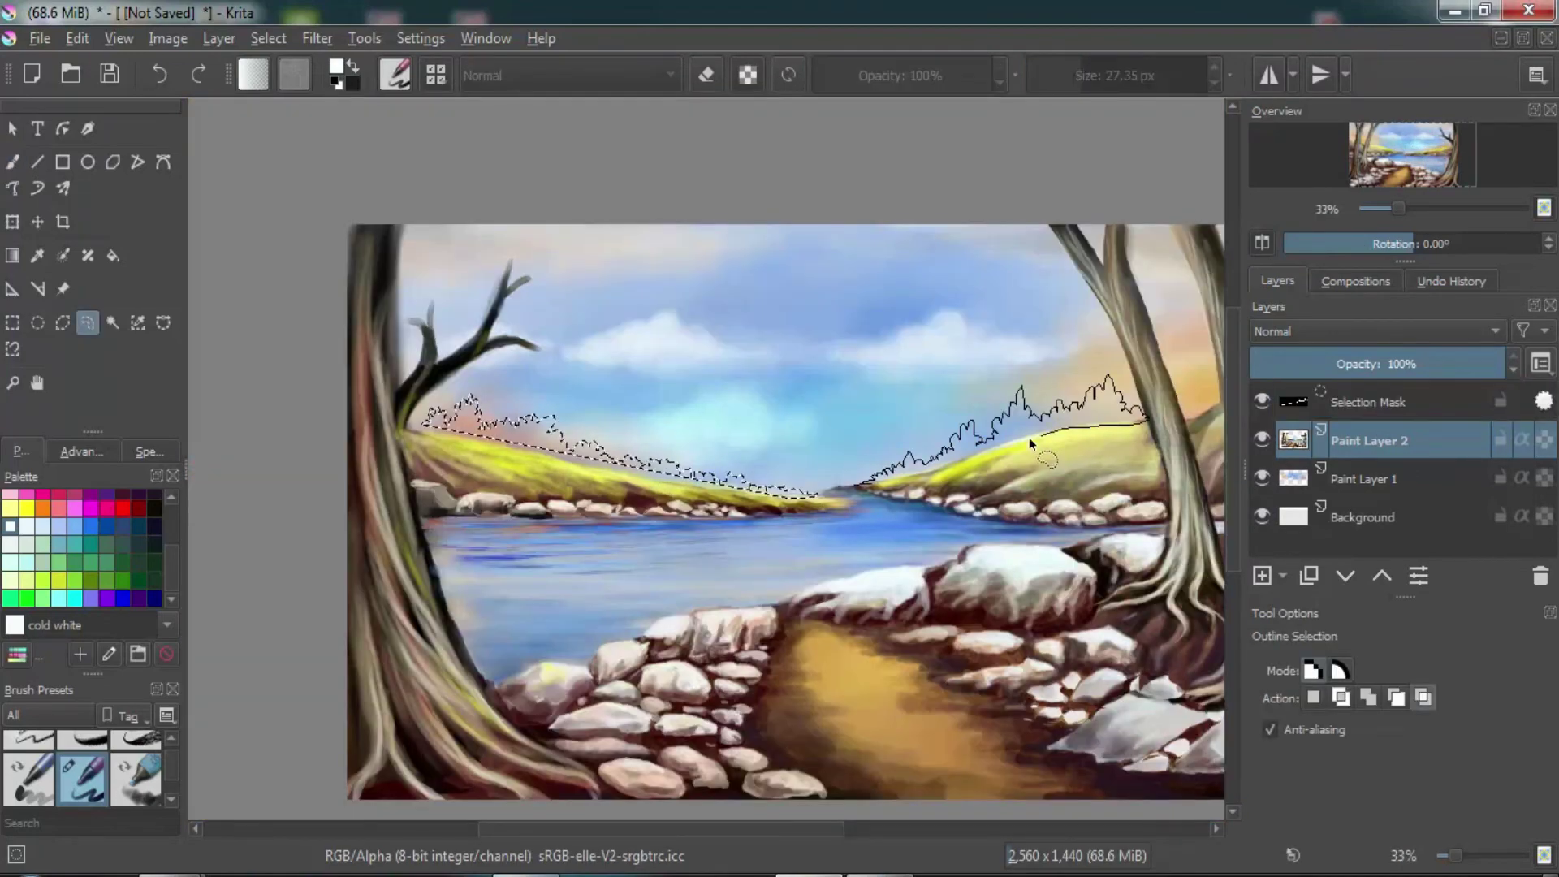
pyautogui.press('b')
pyautogui.scroll(2, 128, 587)
pyautogui.scroll(-2, 128, 568)
pyautogui.click(138, 562)
pyautogui.moveTo(426, 414)
pyautogui.mouseDown()
pyautogui.moveTo(812, 487)
pyautogui.moveTo(1145, 418)
pyautogui.mouseUp()
pyautogui.moveTo(1039, 406); pyautogui.dragTo(1164, 402)
# Step: Deselect and soften the dark treeline along the ridge into the hazy distance
pyautogui.press('+')
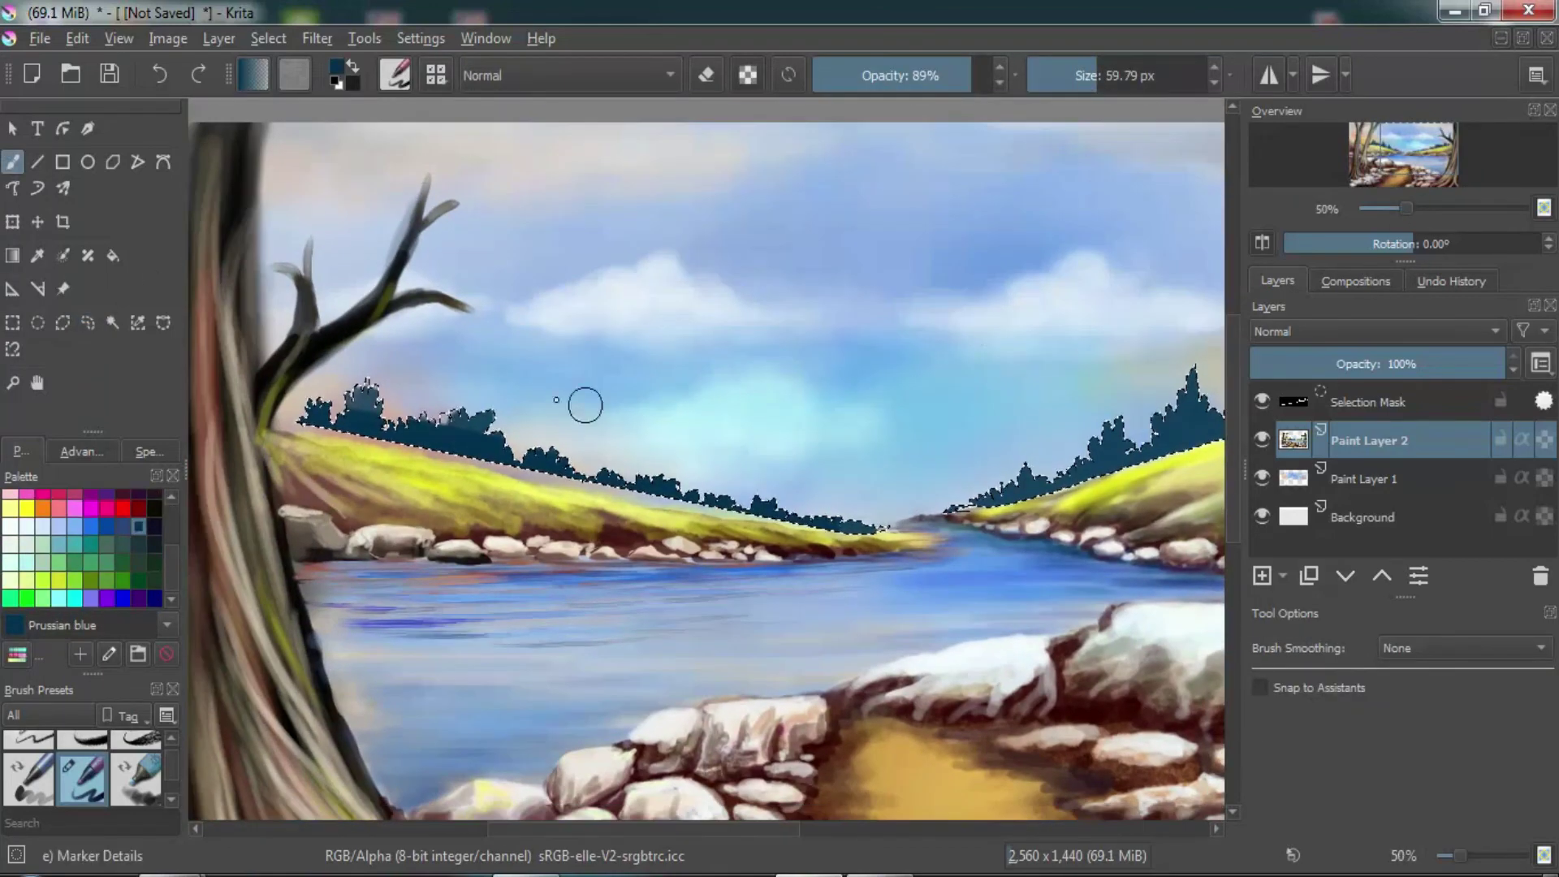
pyautogui.hotkey('ctrl', 'shift', 'f')
pyautogui.hotkey('ctrl', 'shift', 'a')
pyautogui.press('b')
pyautogui.scroll(-3, 585, 375)
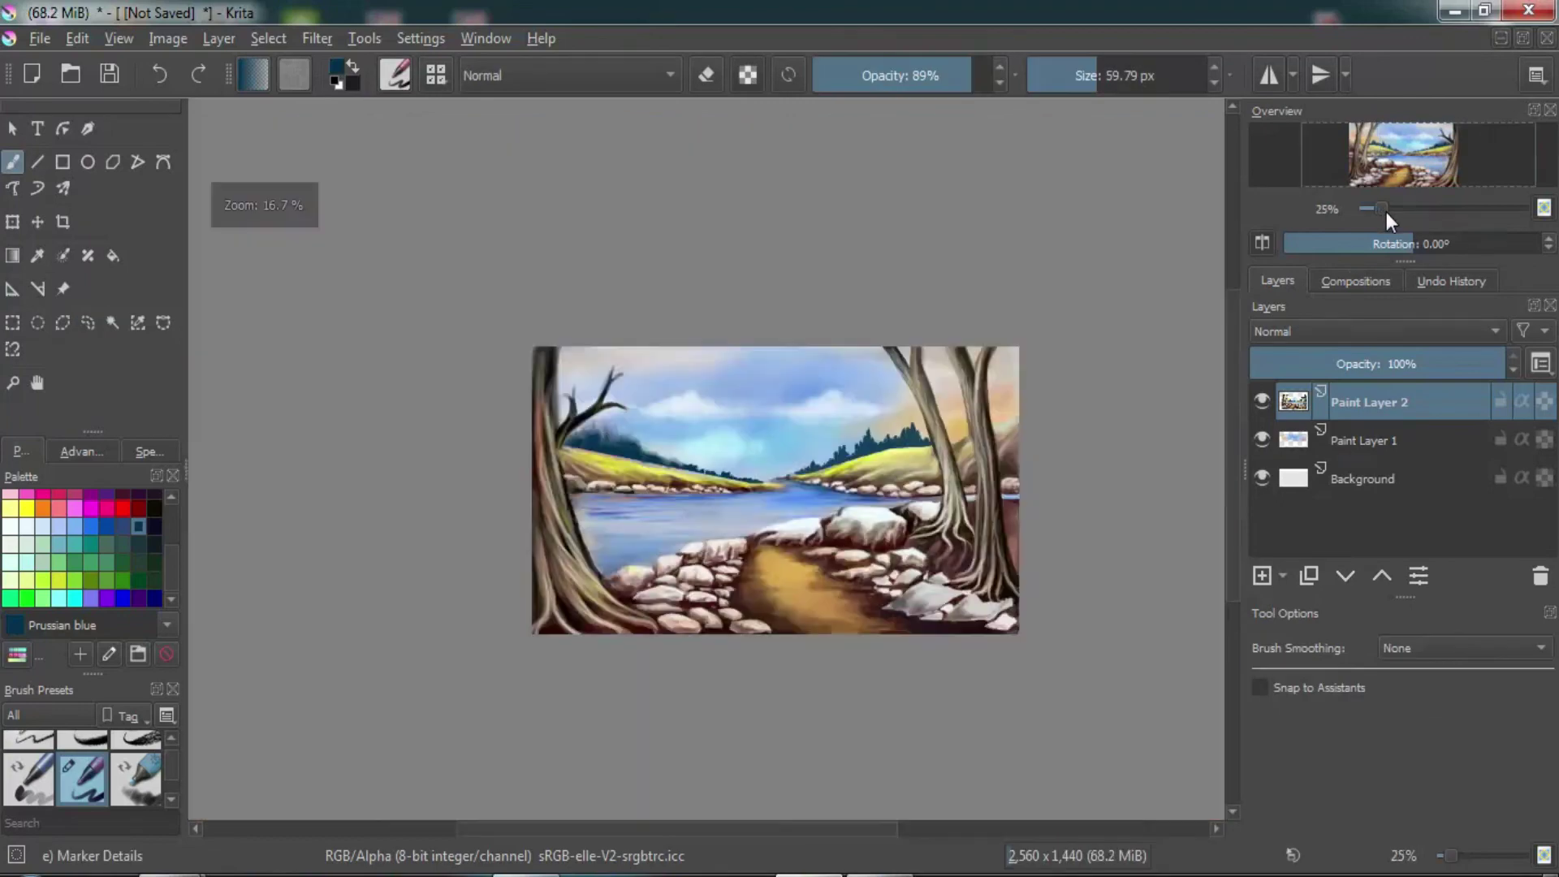
pyautogui.scroll(5, 585, 375)
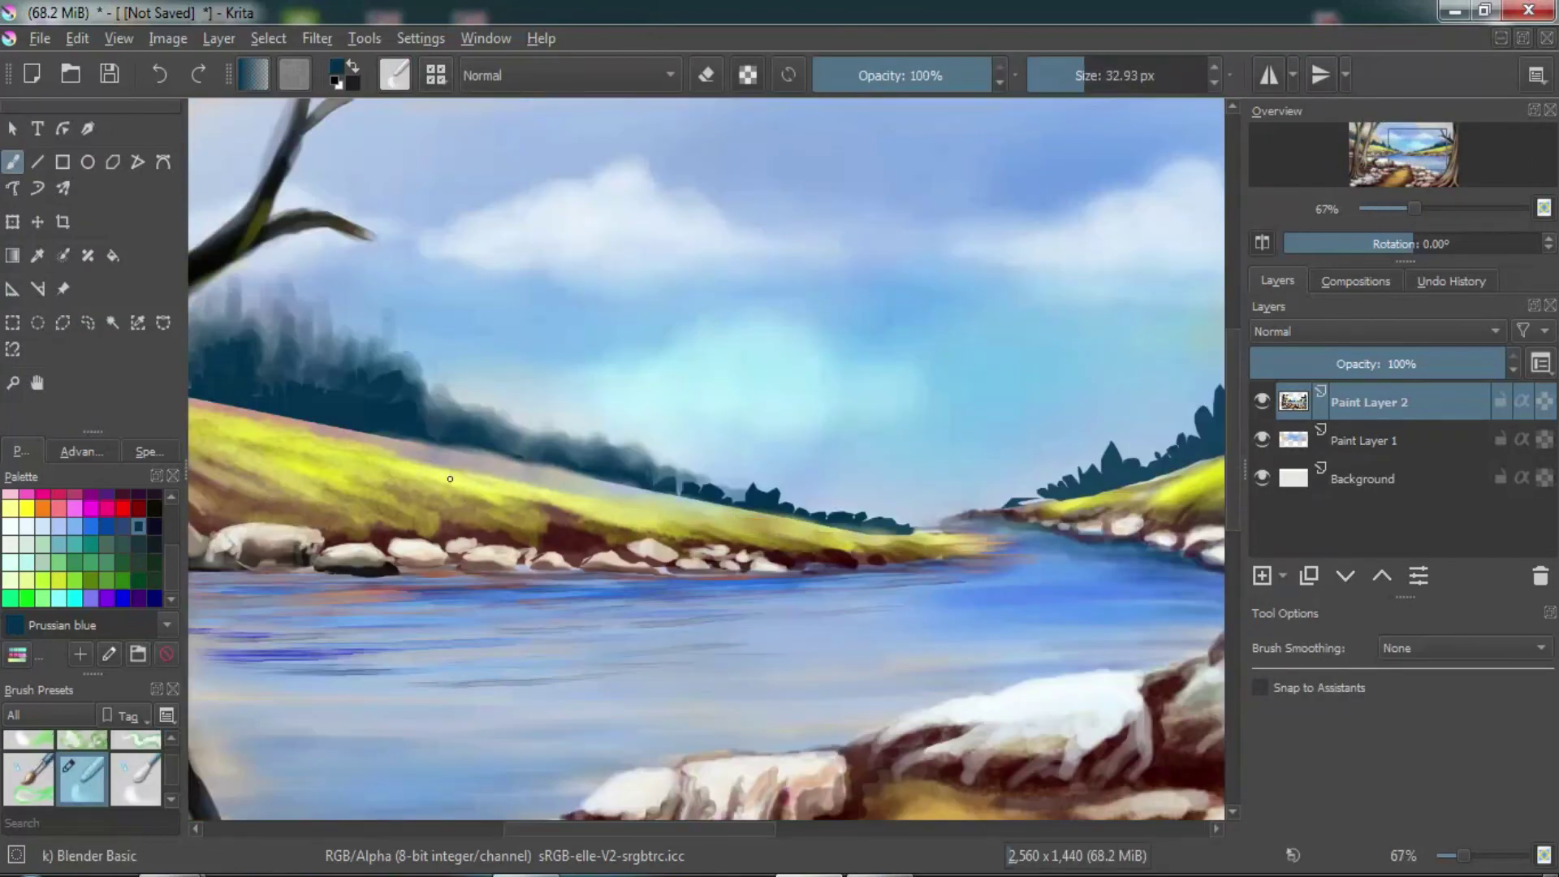
pyautogui.scroll(1, 655, 469)
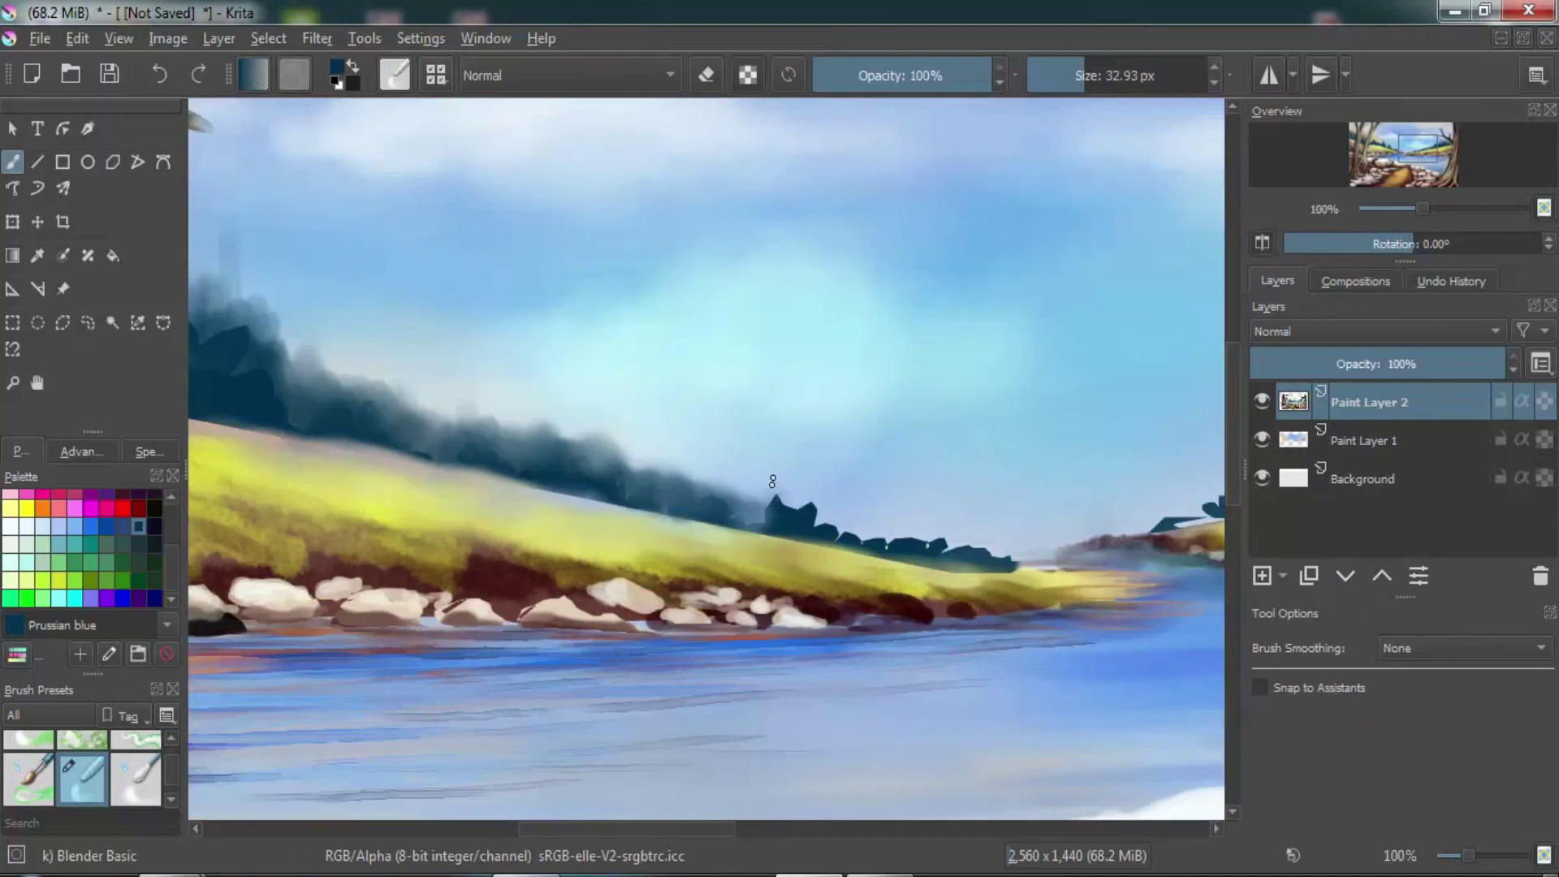
pyautogui.moveTo(773, 482); pyautogui.dragTo(899, 533)
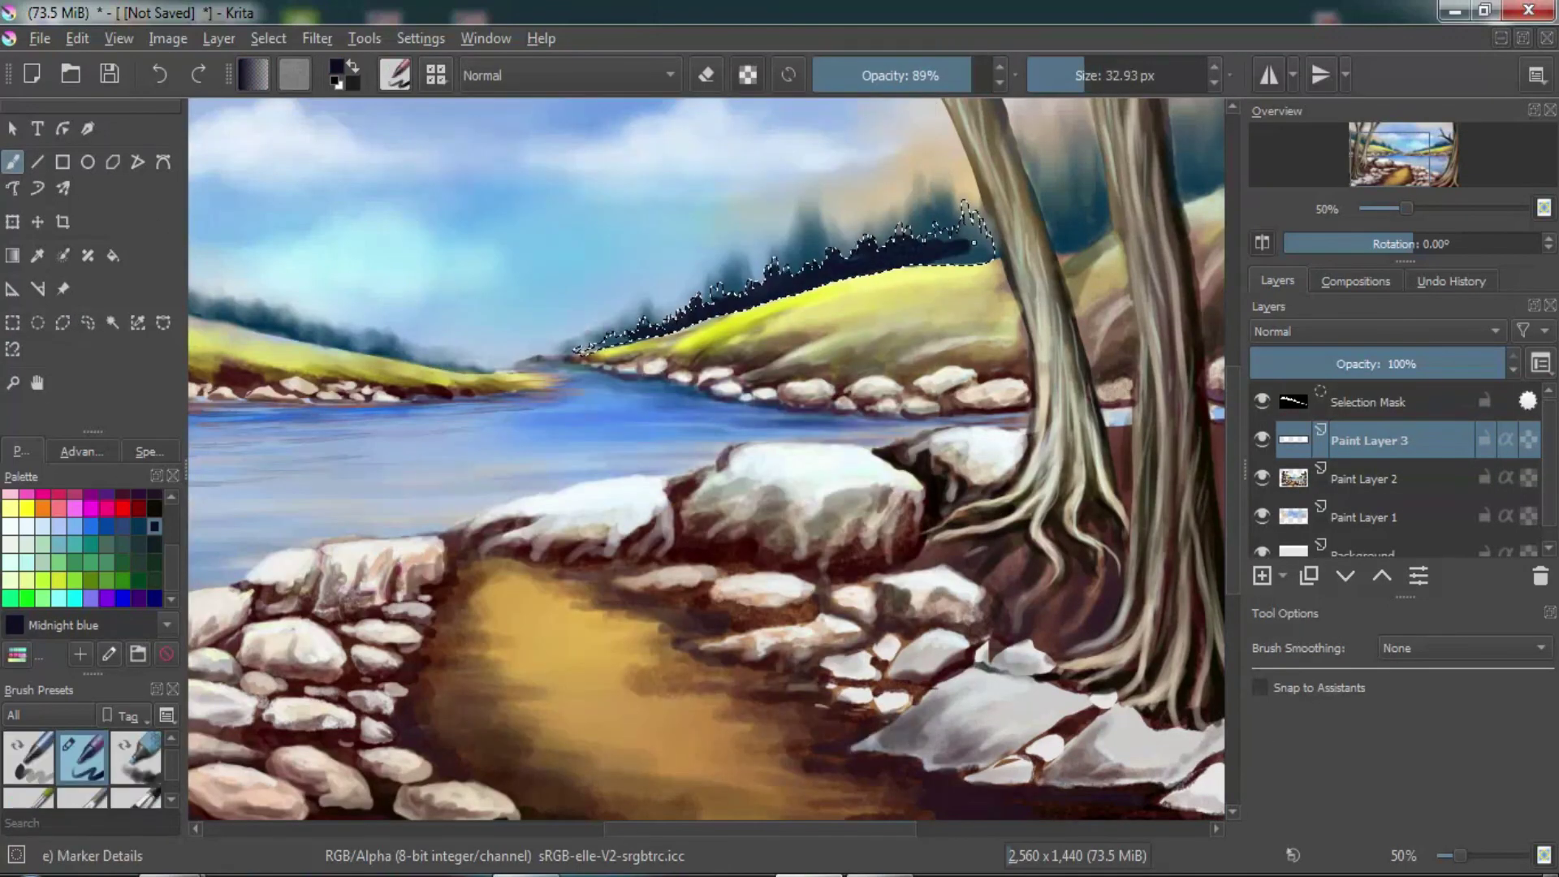
# Step: Outline a tall pine shape beside the right trunk on a new layer, then deselect
pyautogui.hotkey('ctrl', 'shift', 'a')
pyautogui.click(88, 323)
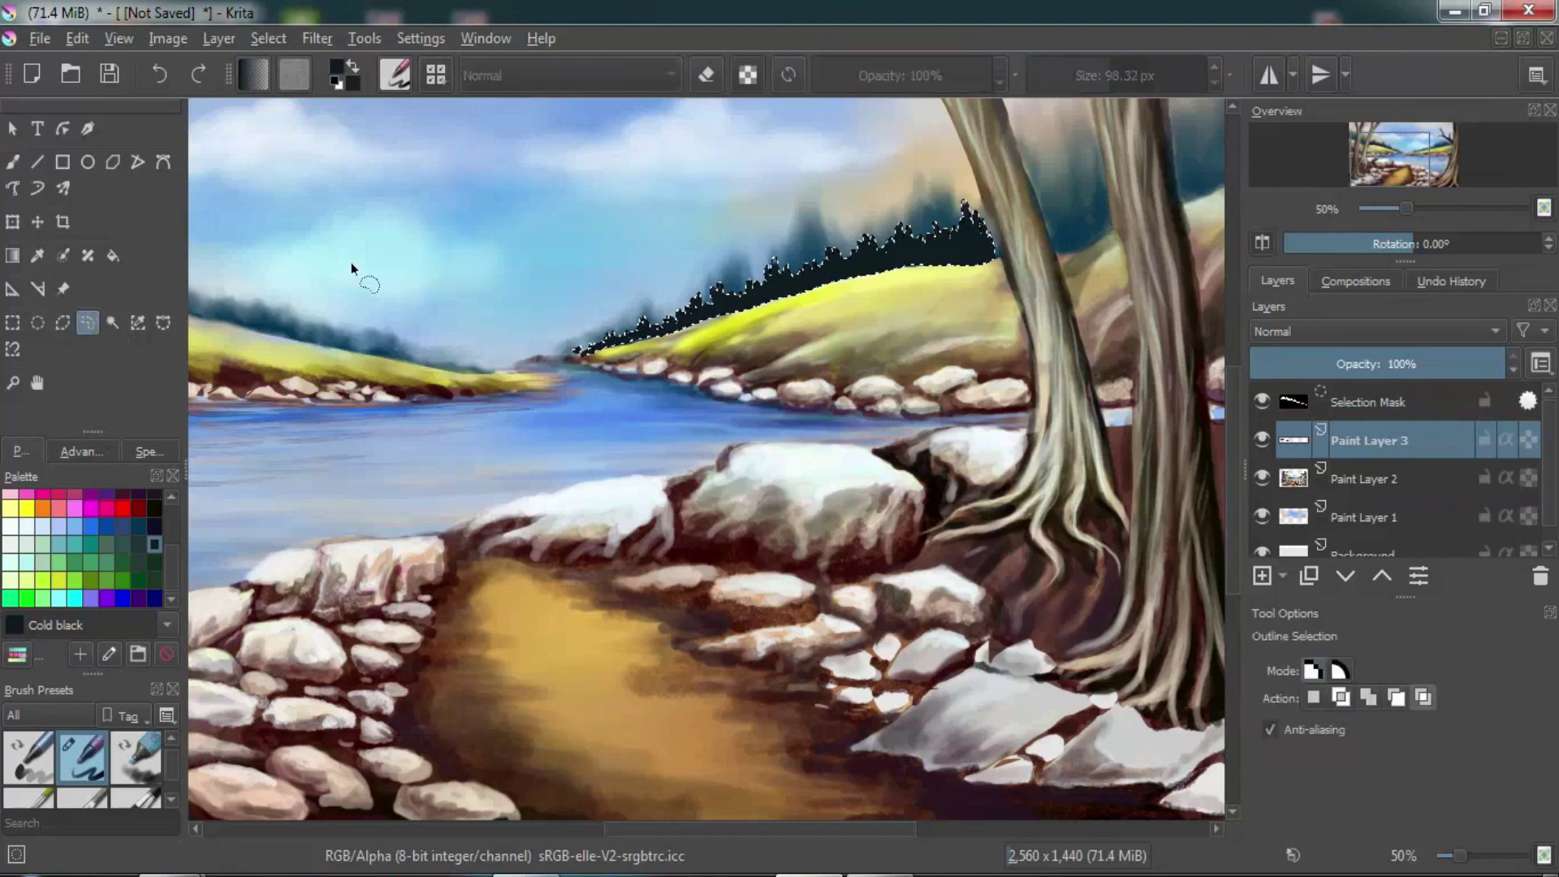
pyautogui.moveTo(1056, 240)
pyautogui.mouseDown()
pyautogui.moveTo(1076, 259)
pyautogui.moveTo(1060, 243)
pyautogui.mouseUp()
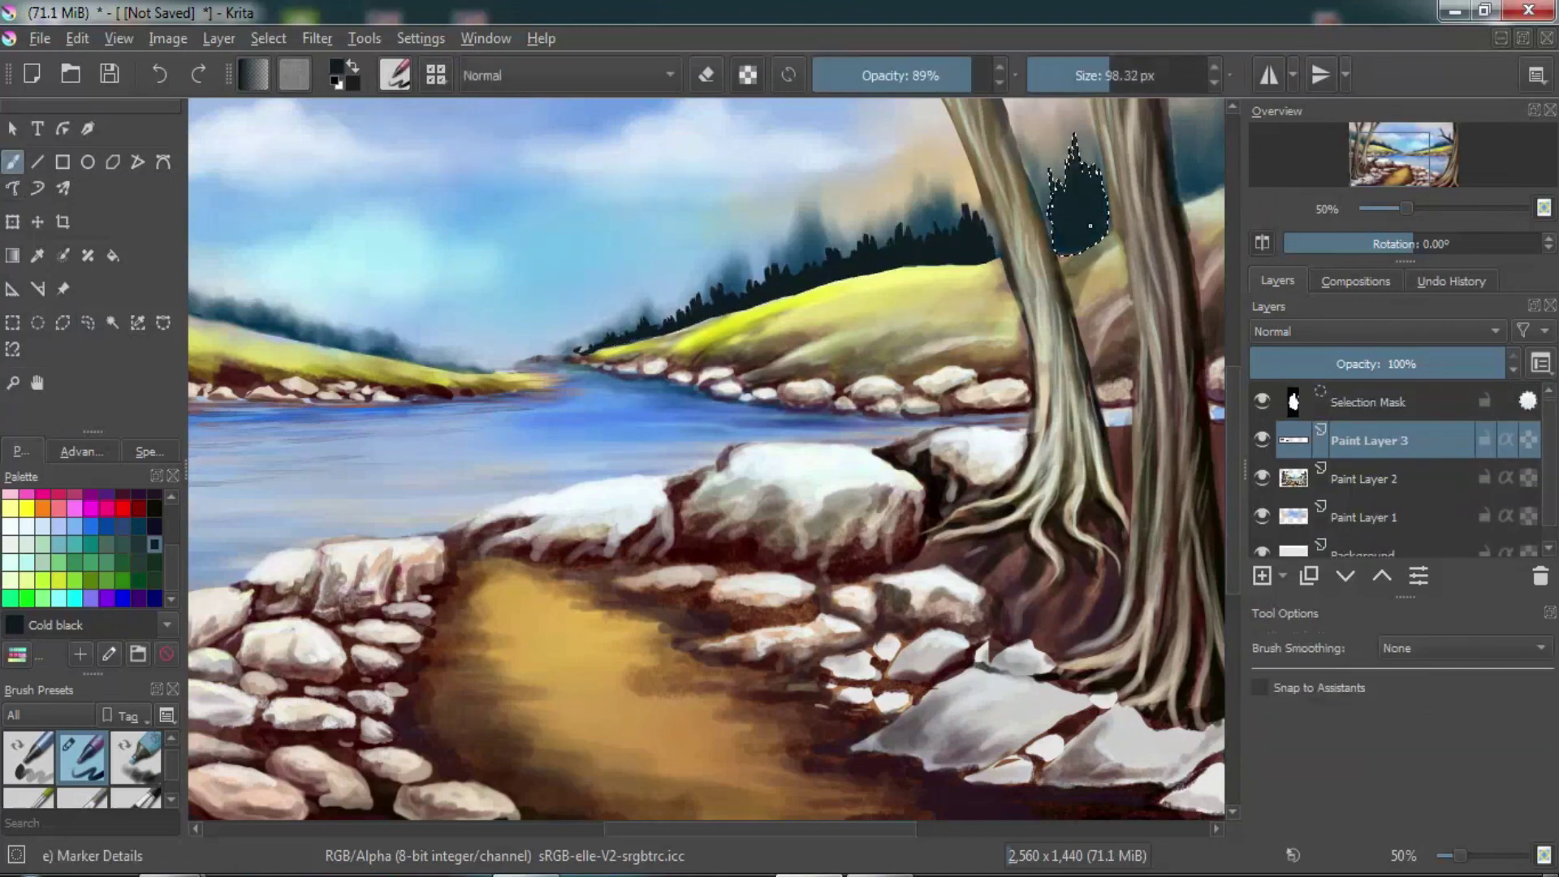
pyautogui.scroll(-2, 311, 268)
pyautogui.hotkey('ctrl', 'shift', 'a')
pyautogui.press('b')
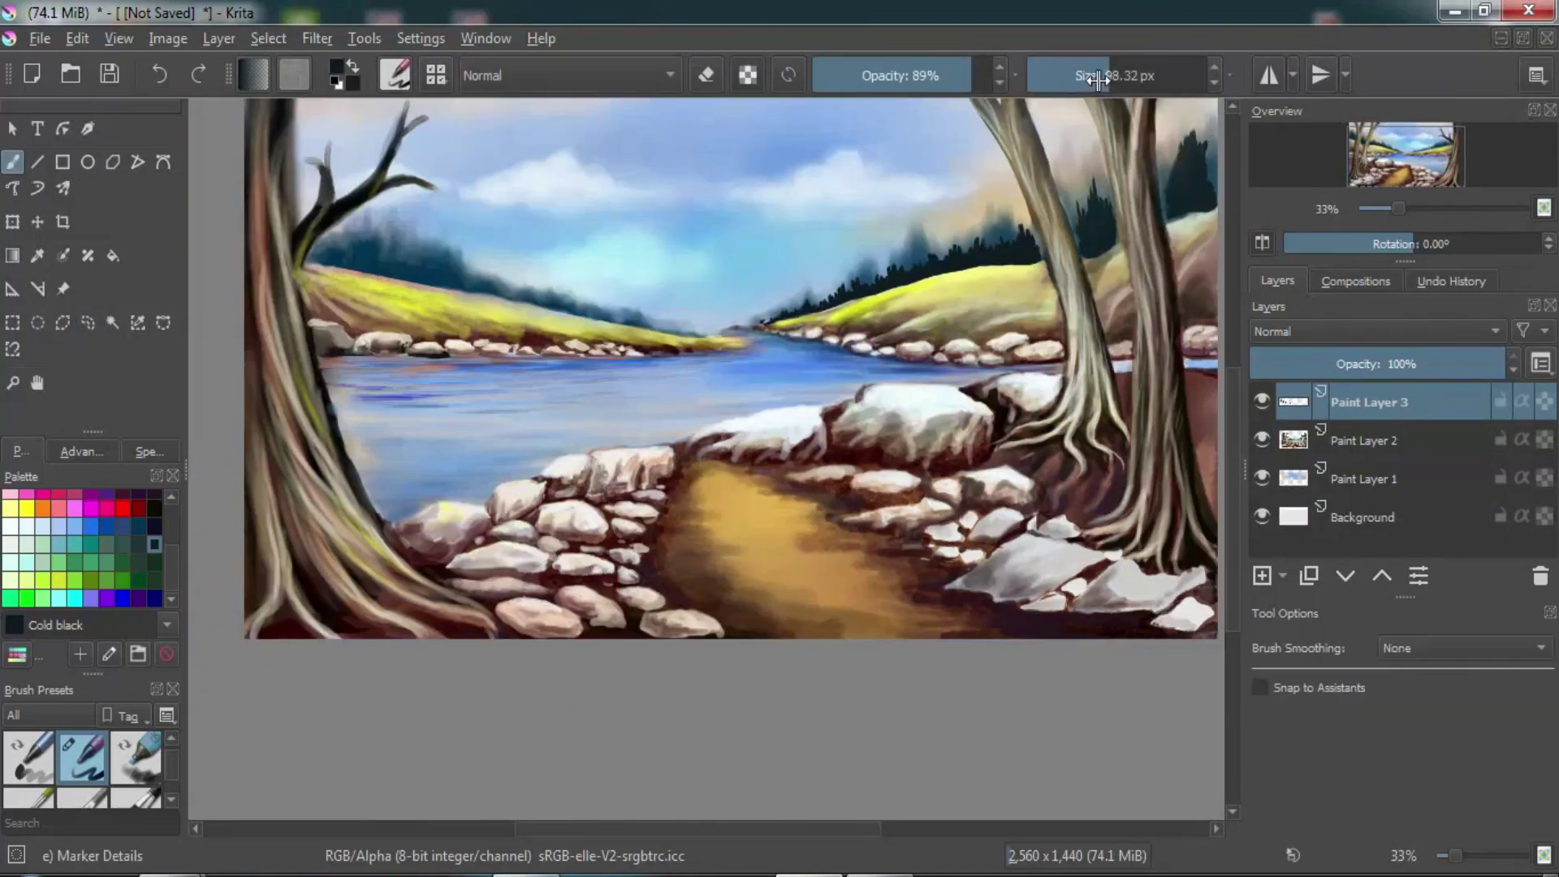